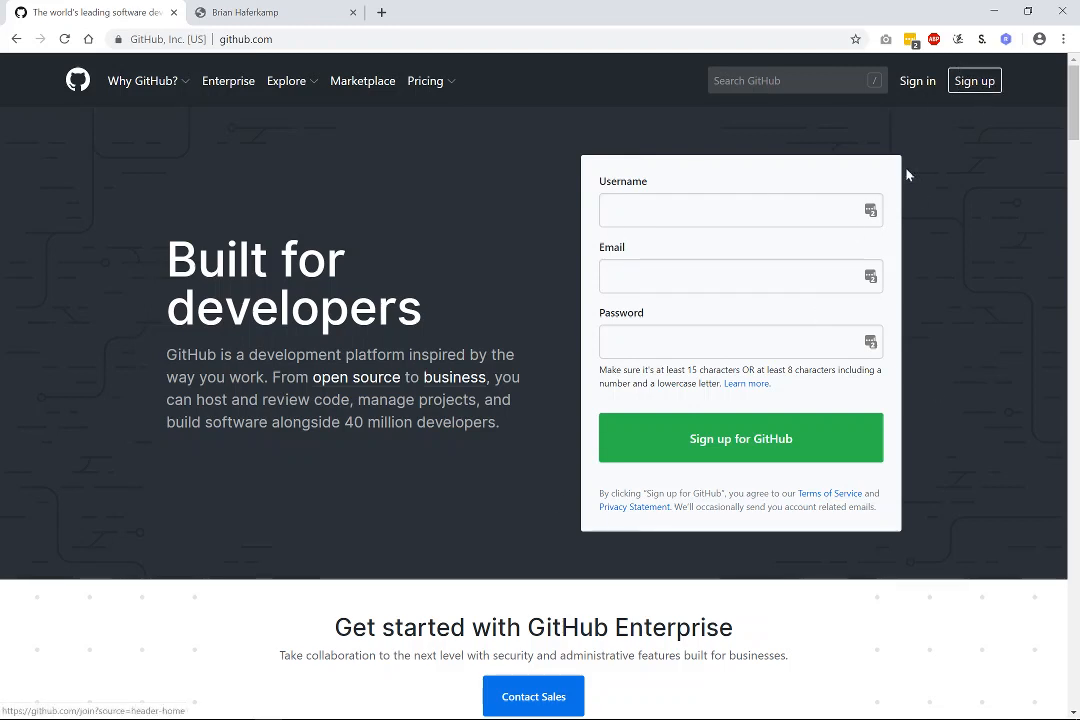
Sign in to GitHub with the account's email address and password.
{"action": "left_click", "coordinate": [918, 82]}
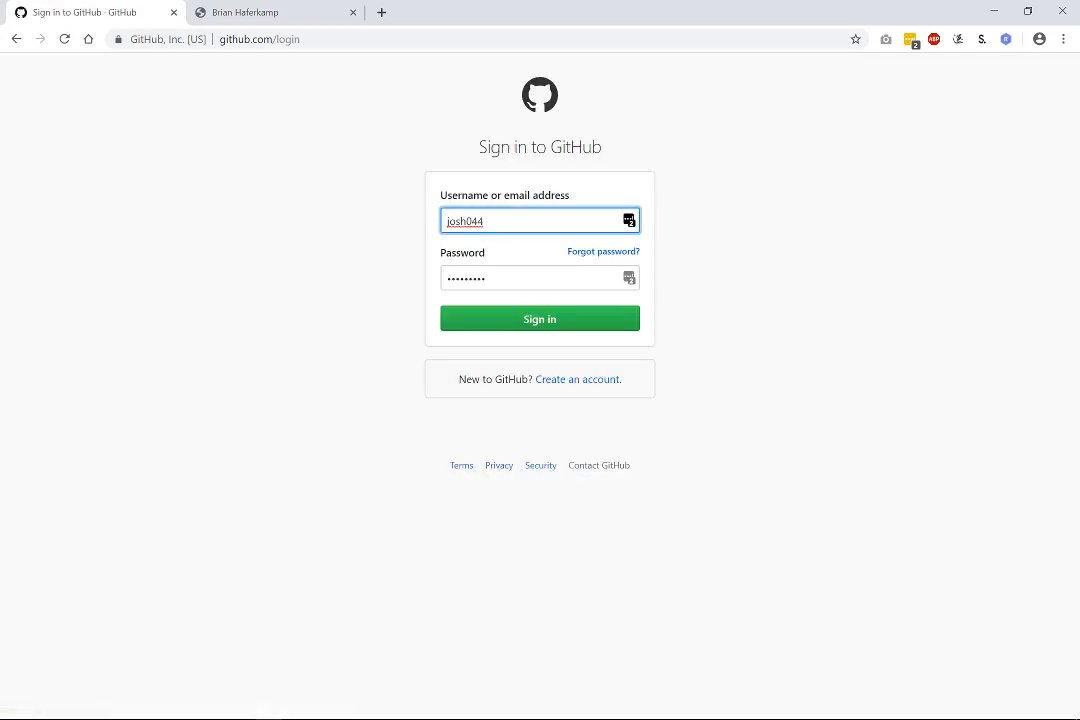
{"action": "key", "text": "ctrl+a"}
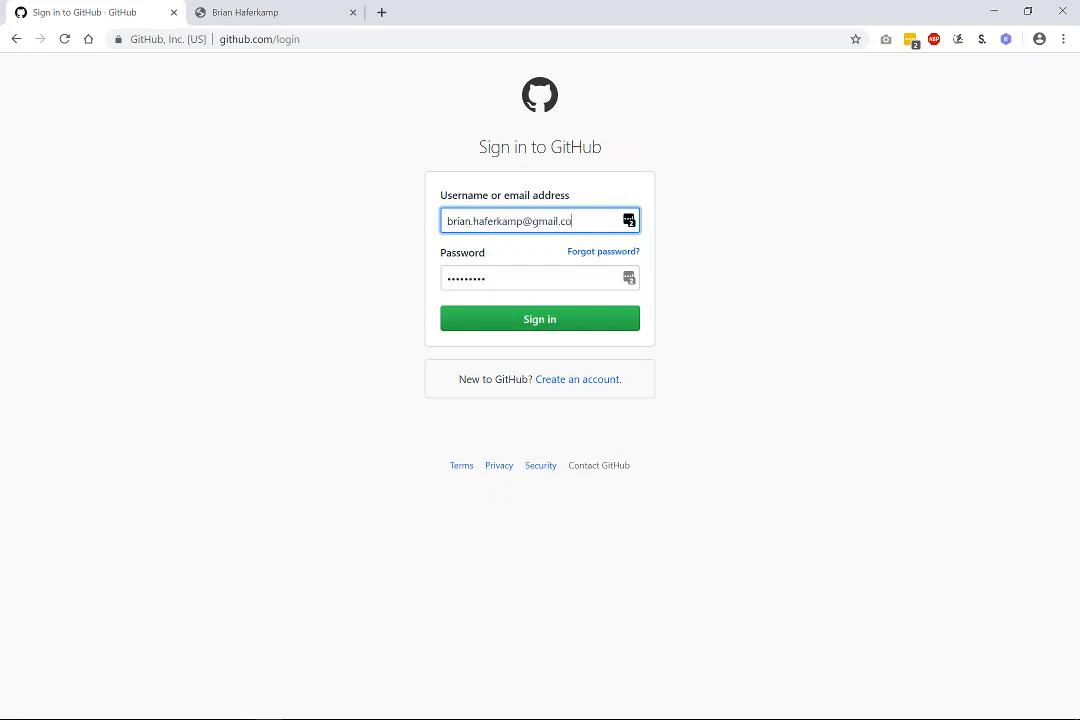
{"action": "key", "text": "Tab"}
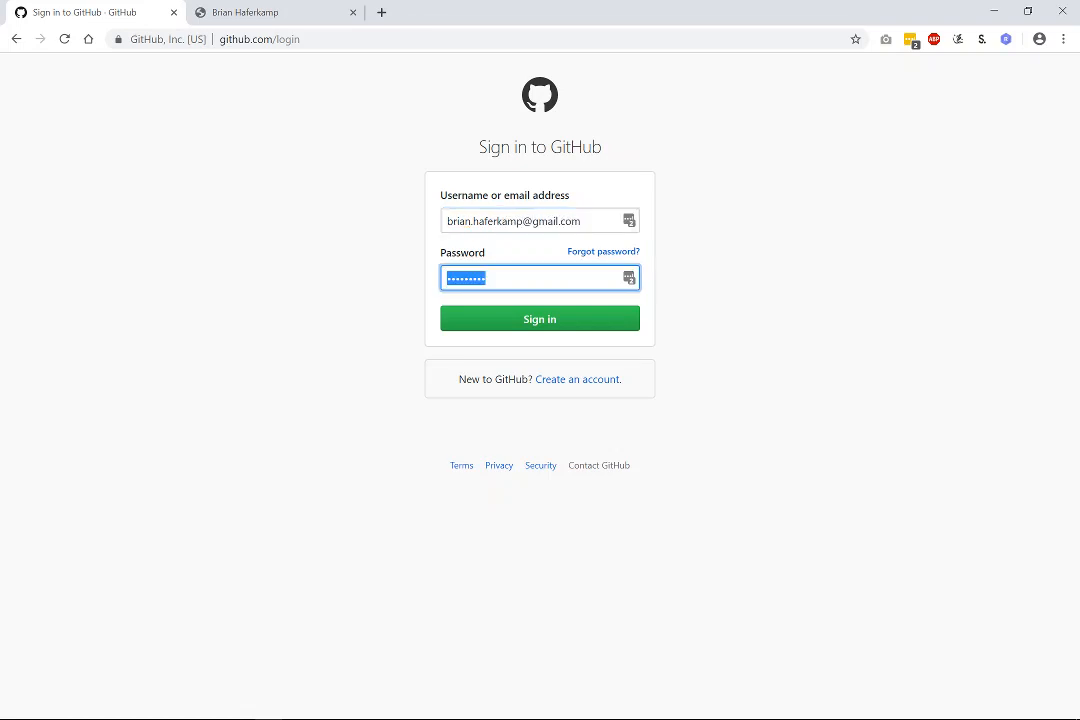
{"action": "type", "text": "•••••••••"}
{"action": "key", "text": "Return"}
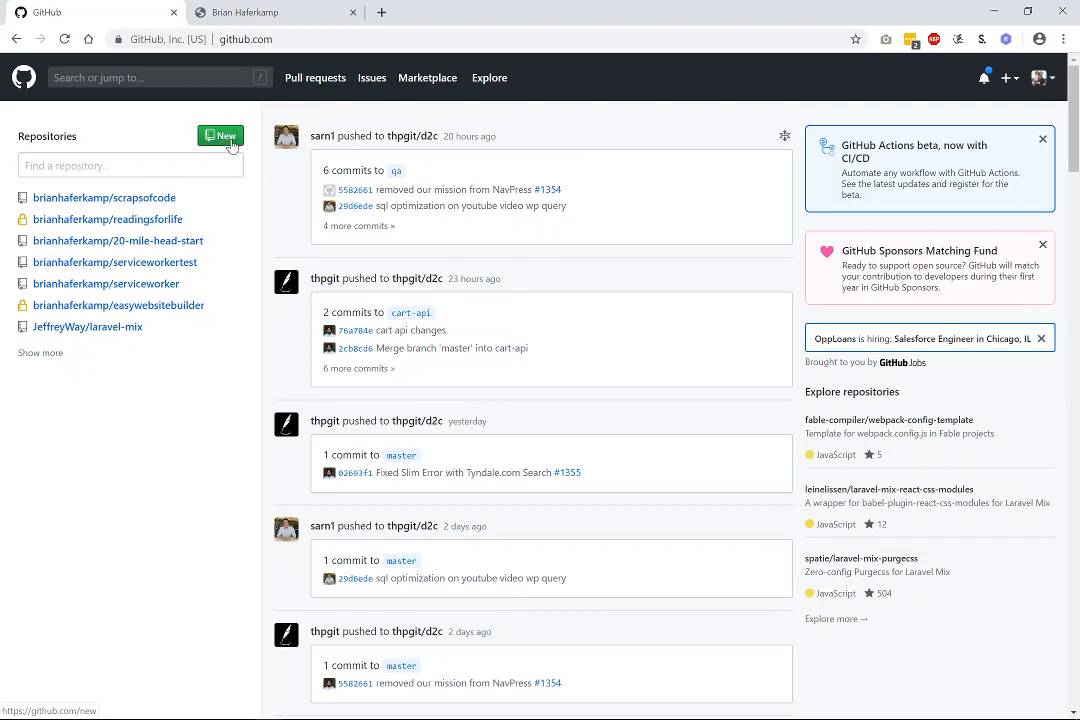
Go to your profile's Repositories tab and start a new repository.
{"action": "left_click", "coordinate": [1040, 78]}
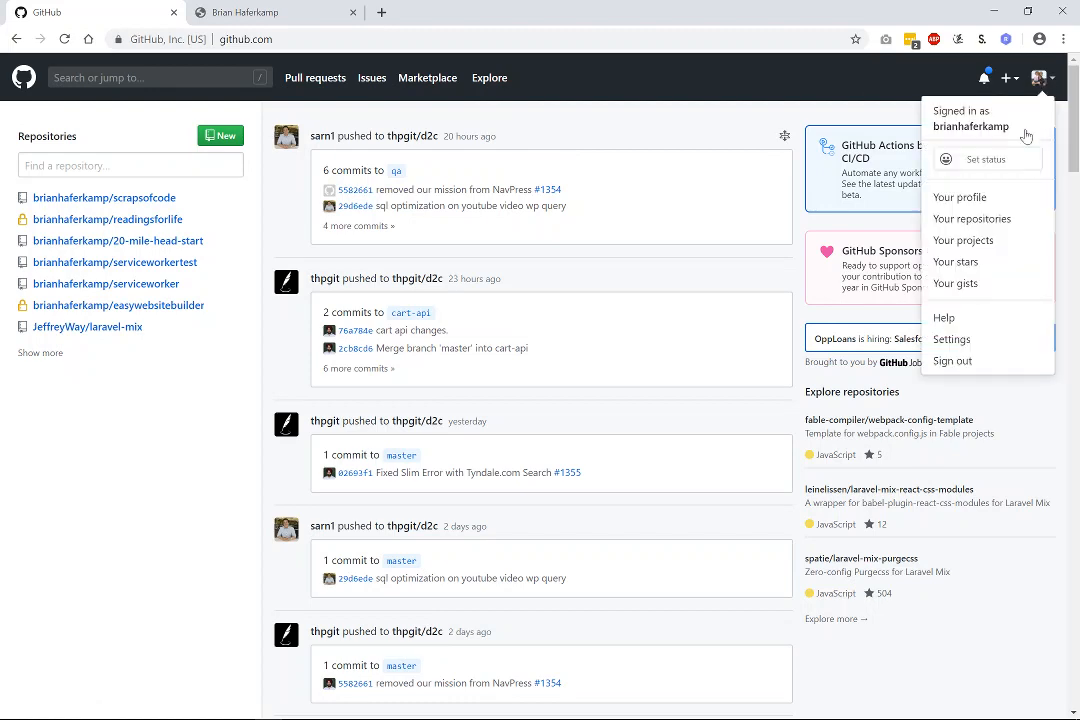
{"action": "left_click", "coordinate": [958, 197]}
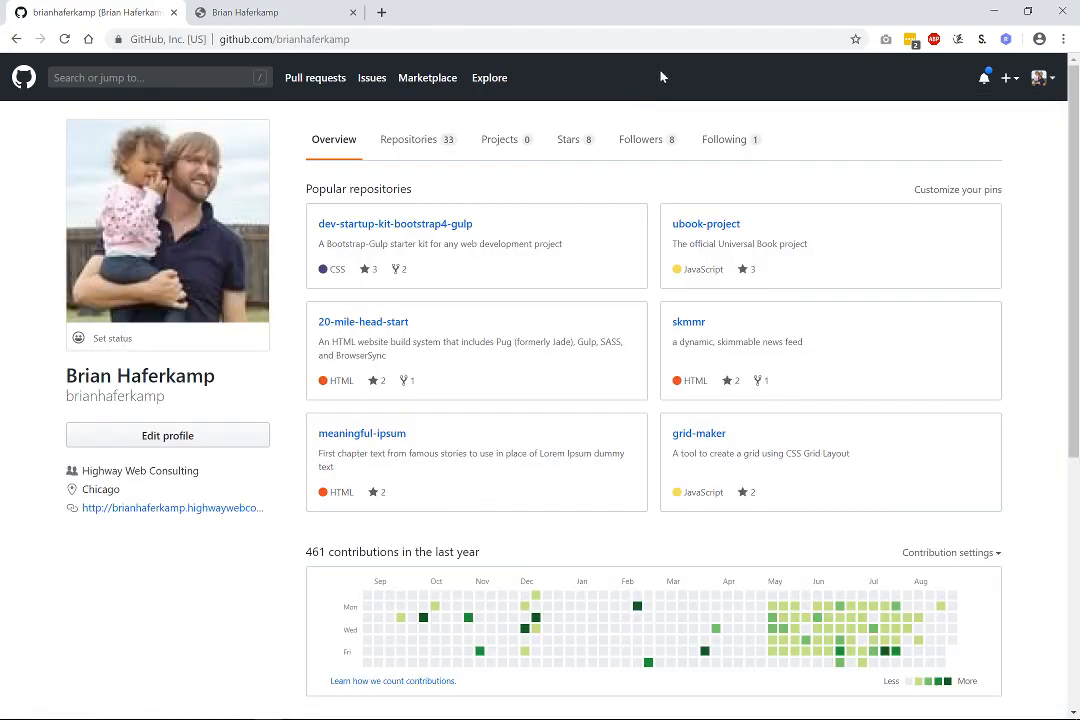
{"action": "left_click", "coordinate": [421, 150]}
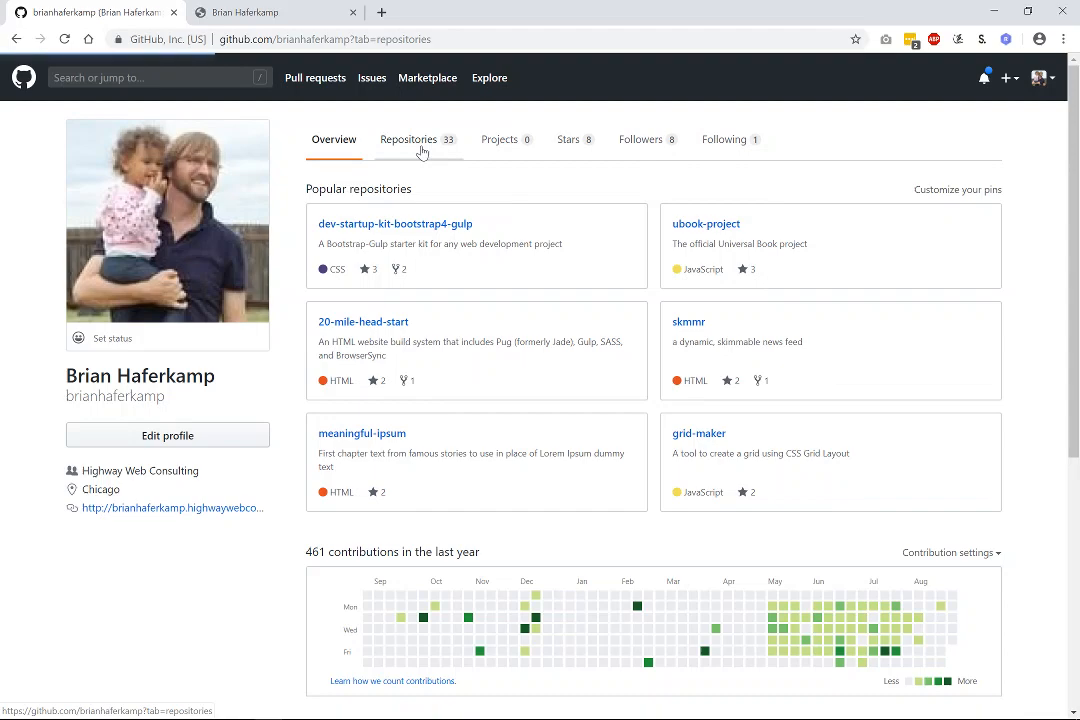
{"action": "scroll", "coordinate": [530, 451], "scroll_direction": "down", "scroll_amount": 4}
{"action": "scroll", "coordinate": [530, 451], "scroll_direction": "up", "scroll_amount": 4}
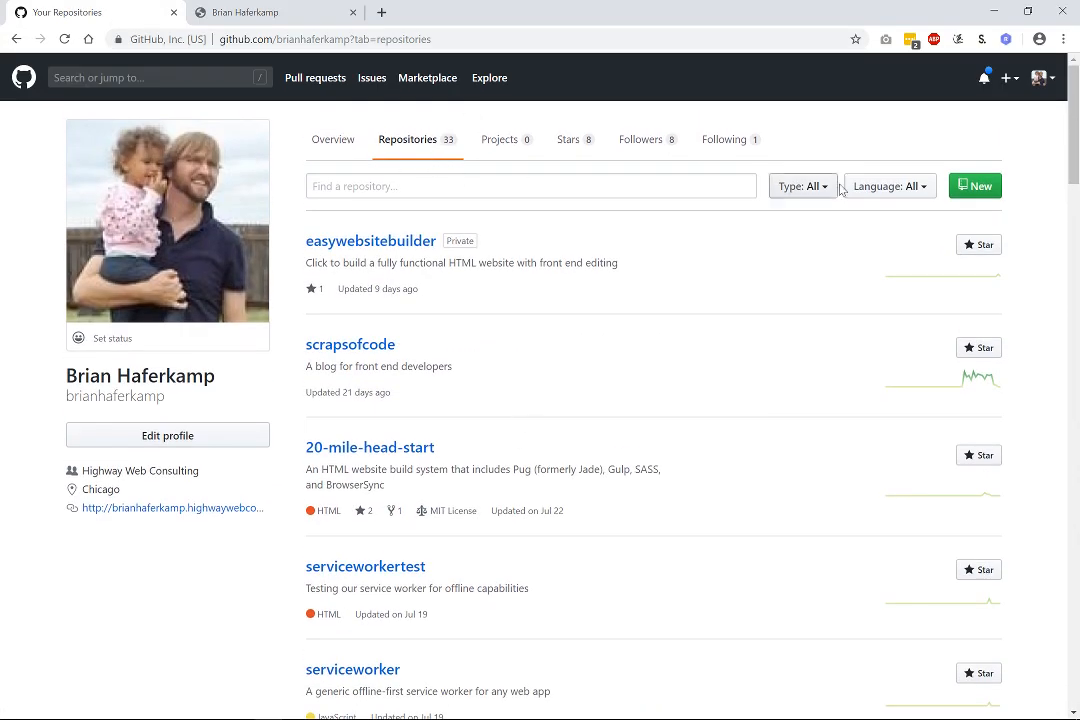
{"action": "left_click", "coordinate": [982, 189]}
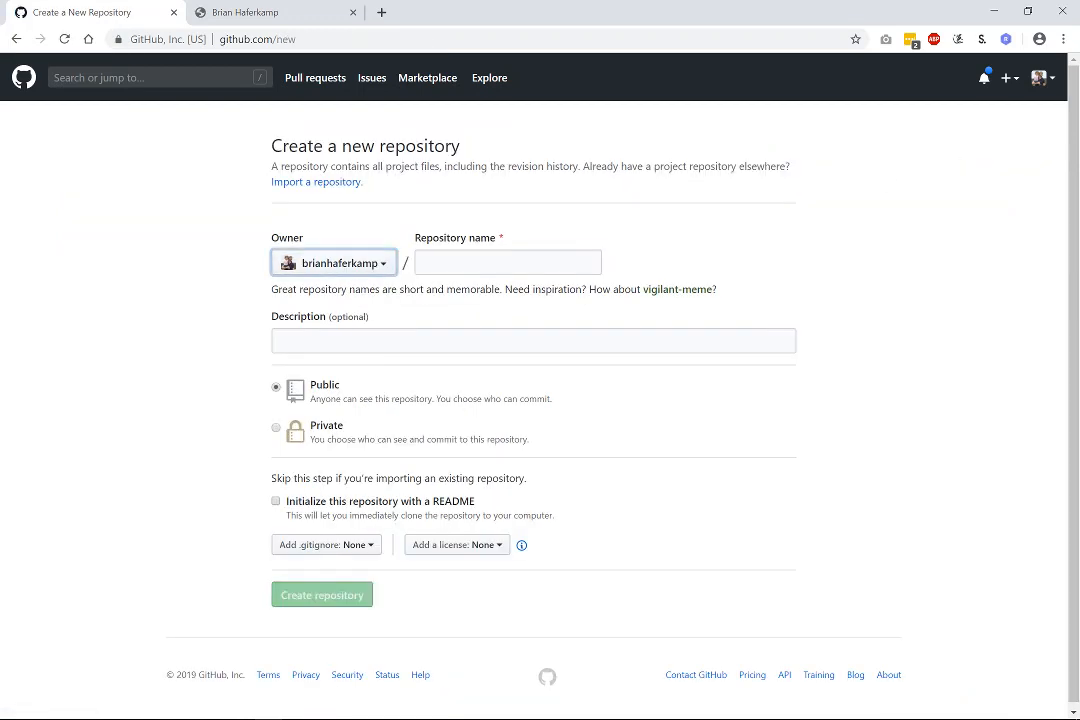
Name the repository 'aboutme' and describe it as 'About Me website for the series, Start with 1'.
{"action": "left_click", "coordinate": [440, 263]}
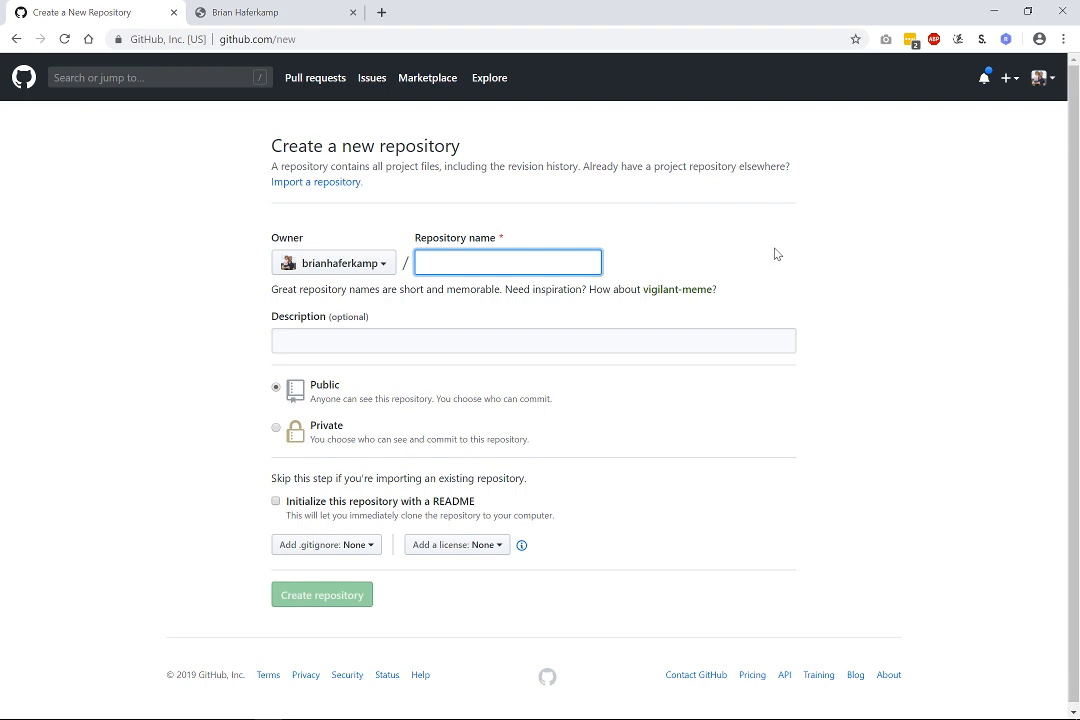
{"action": "type", "text": "abcutme"}
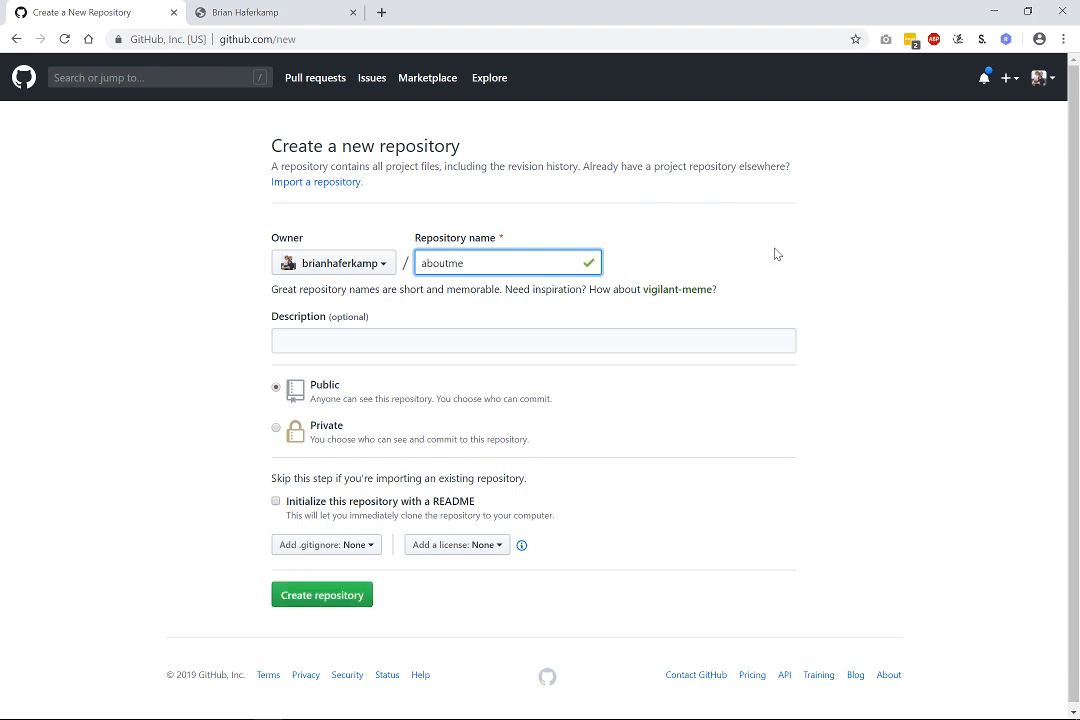
{"action": "left_click", "coordinate": [650, 342]}
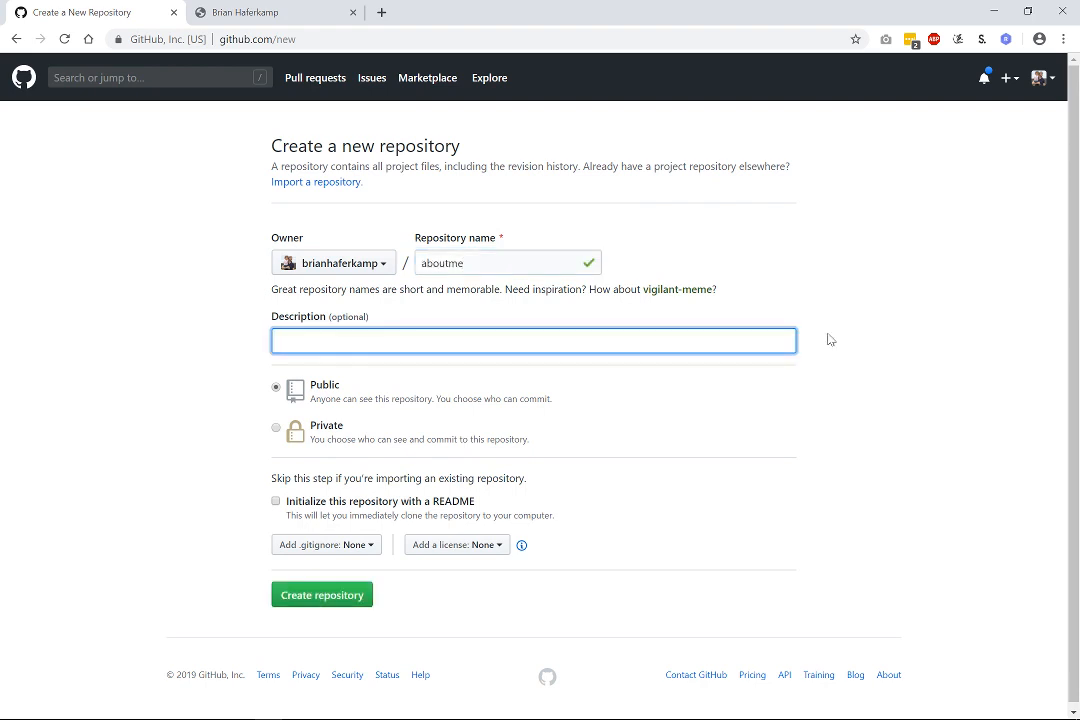
{"action": "type", "text": "About me"}
{"action": "key", "text": "BackSpace"}
{"action": "key", "text": "BackSpace"}
{"action": "type", "text": "Me website for the"}
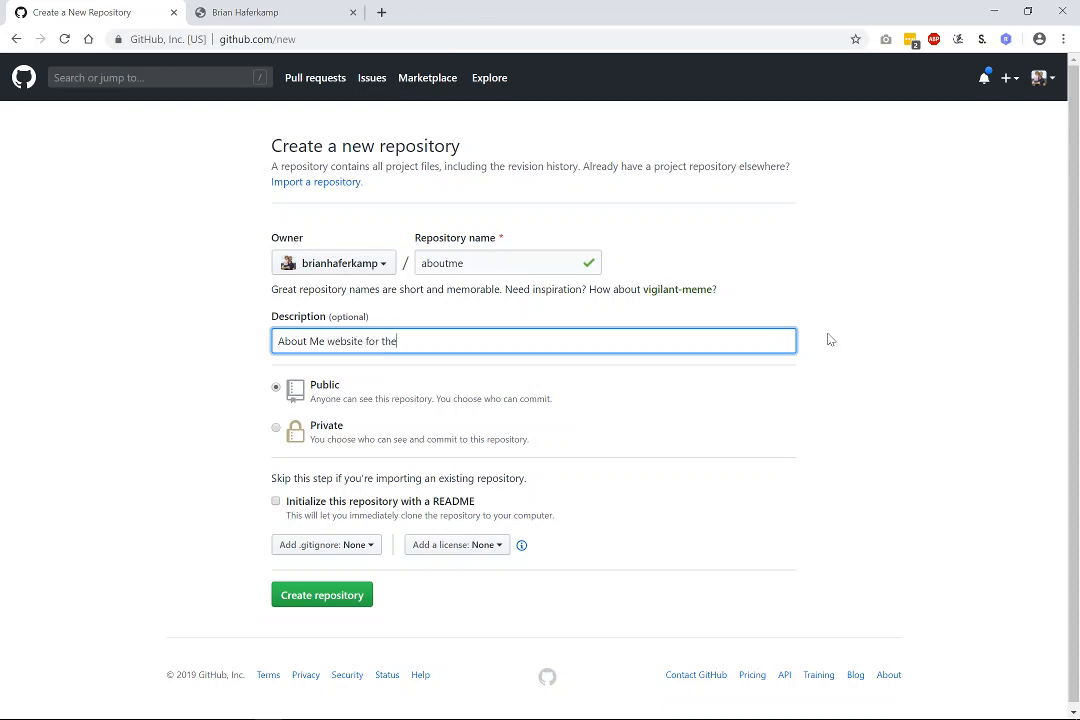
{"action": "type", "text": " series, Start with 1"}
Initialize with a README and create the public aboutme repository.
{"action": "left_click", "coordinate": [280, 501]}
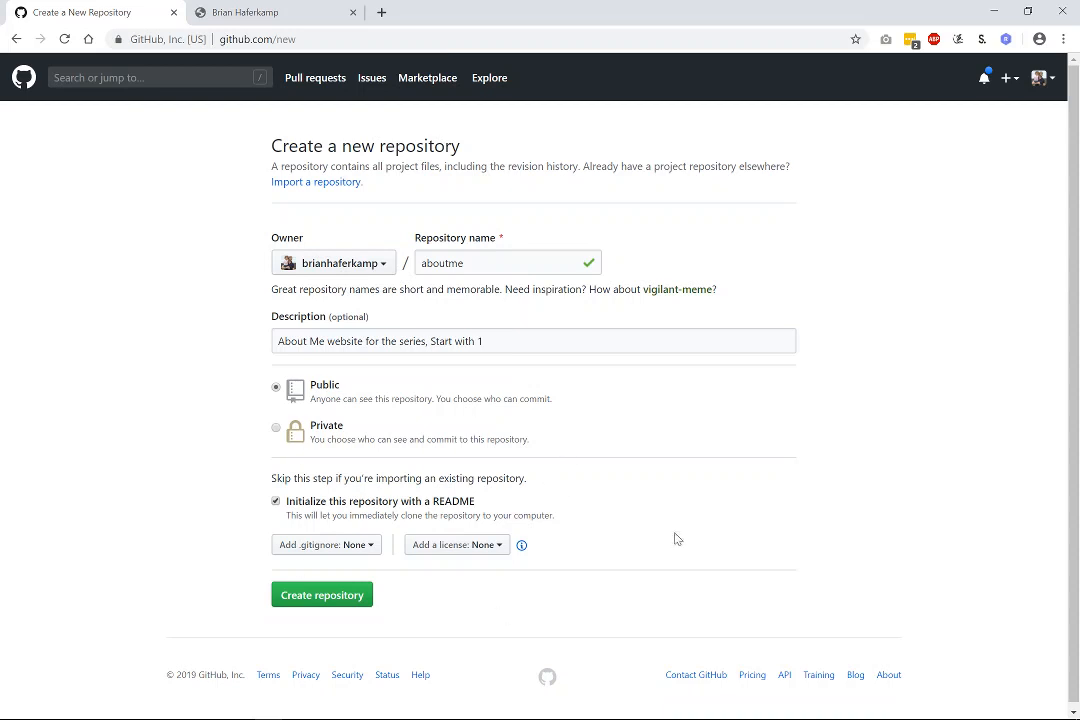
{"action": "left_click", "coordinate": [347, 603]}
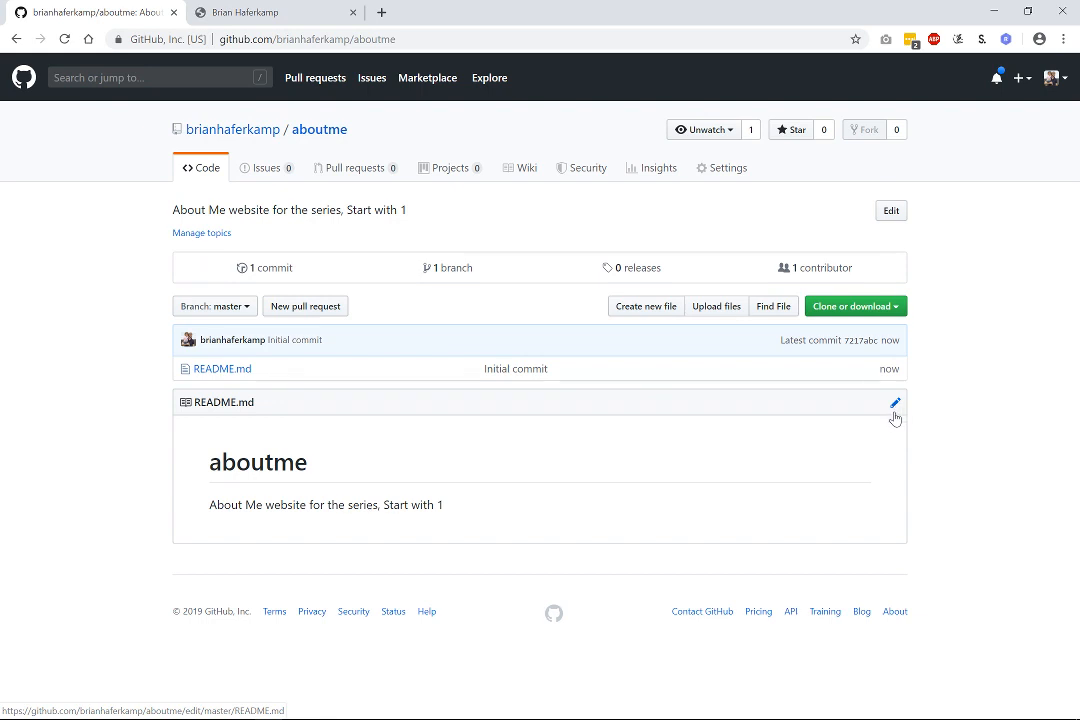
{"action": "left_click", "coordinate": [895, 211]}
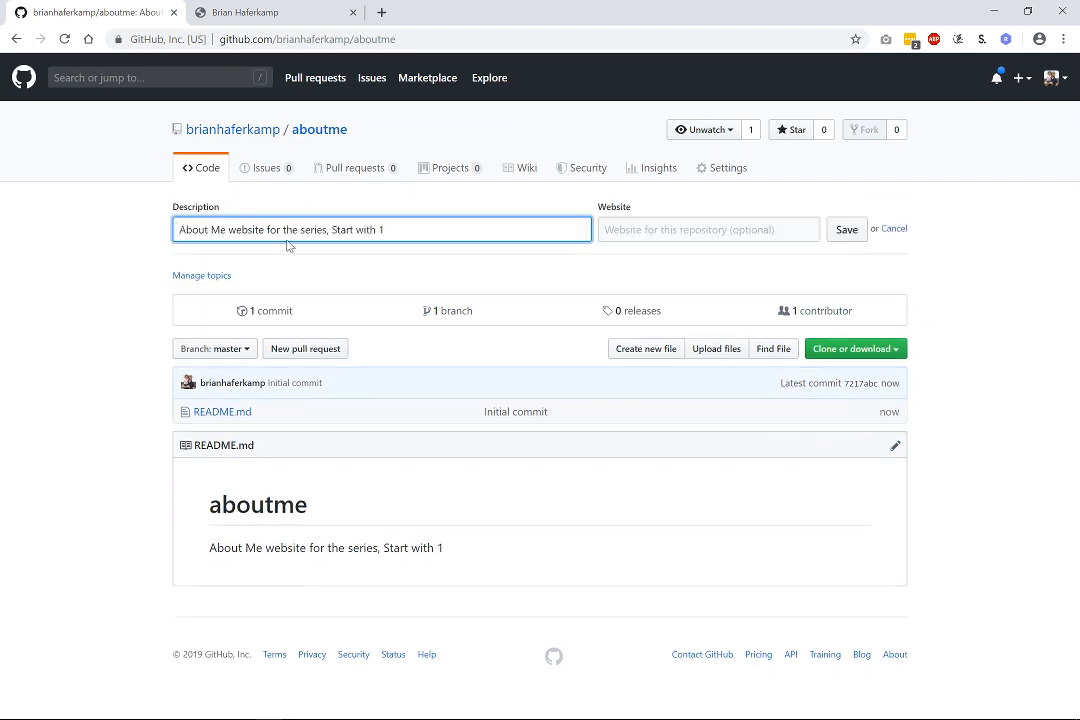
{"action": "key", "text": "Tab"}
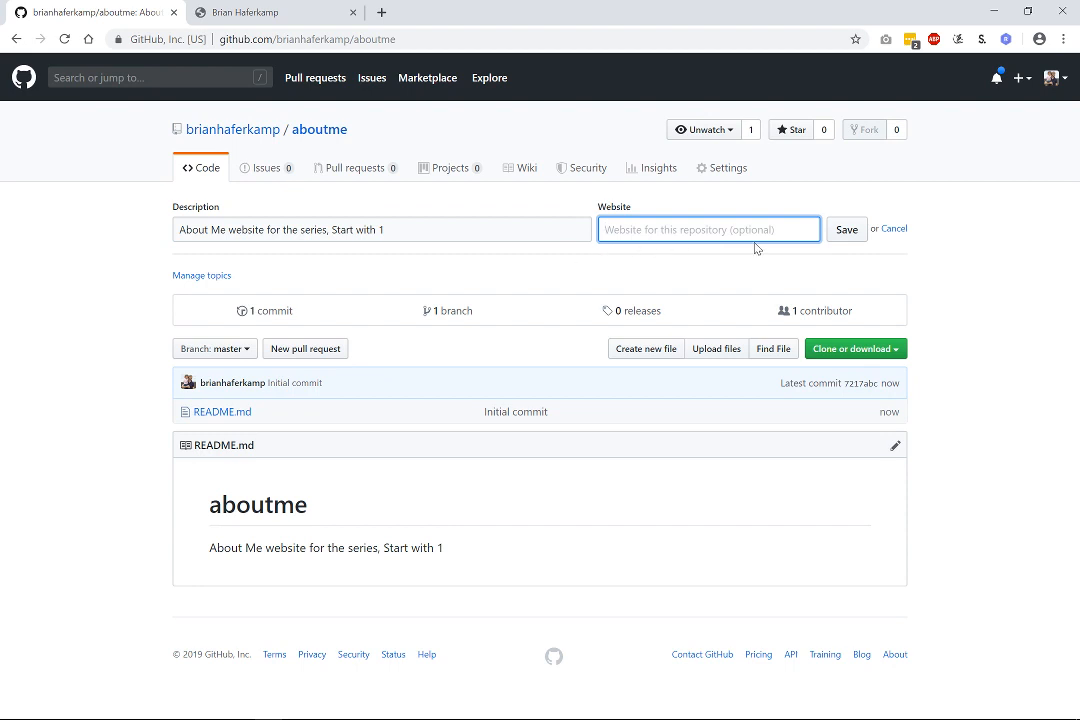
{"action": "left_click", "coordinate": [894, 229]}
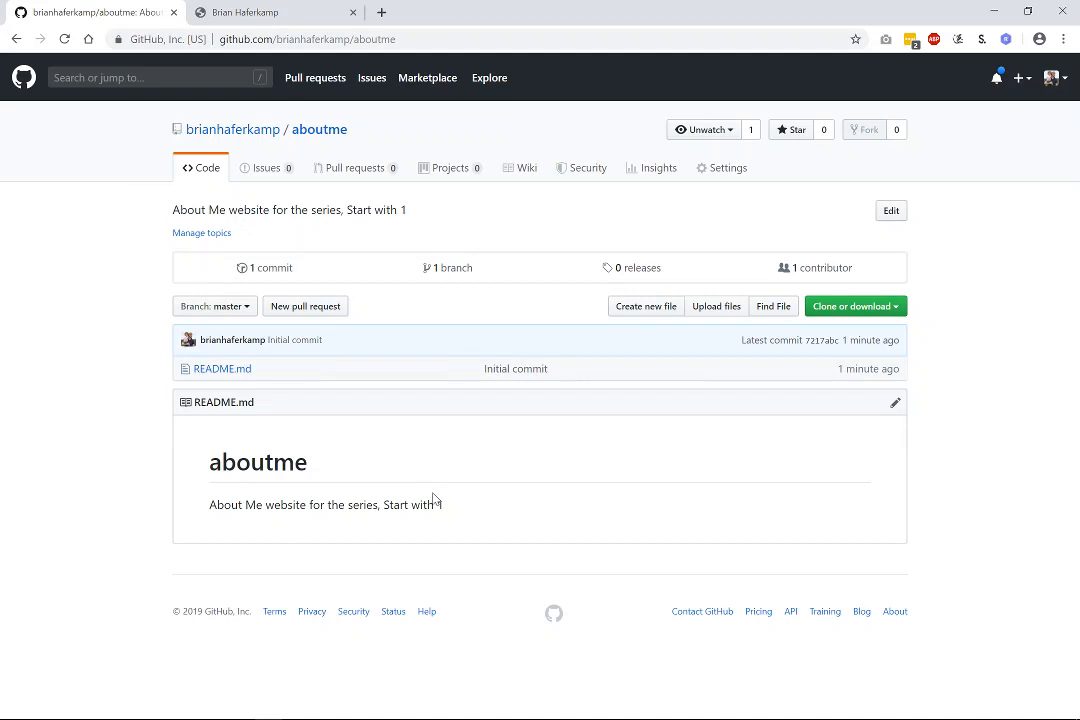
Open the aboutme file-upload page, dismissing the file picker.
{"action": "left_click", "coordinate": [725, 311]}
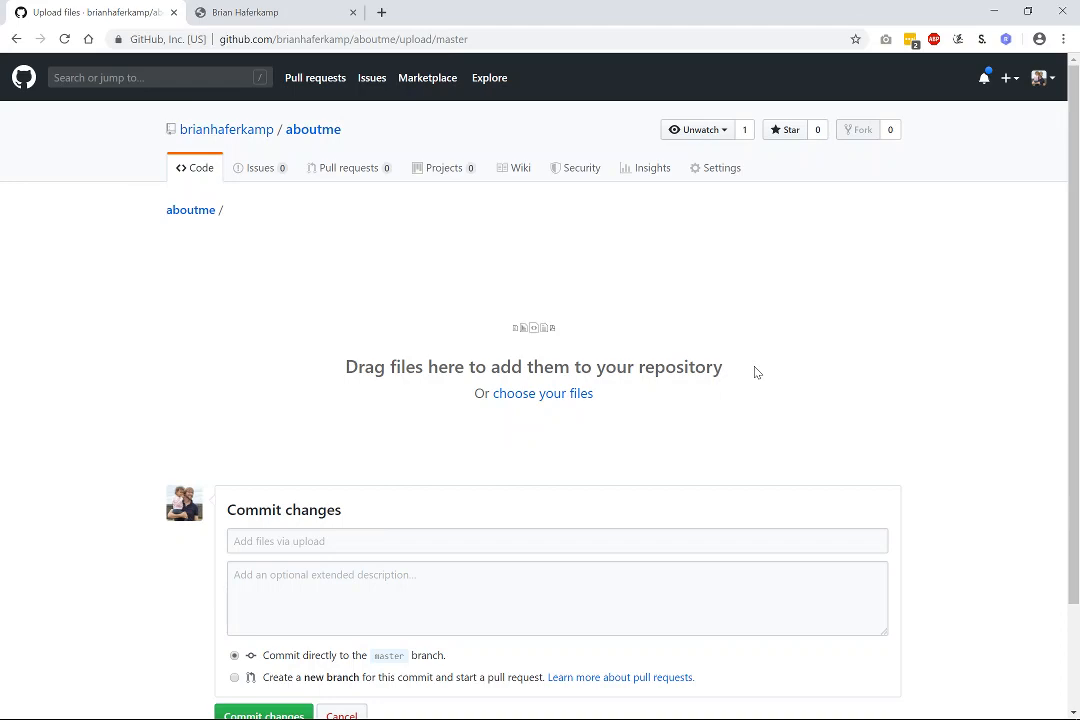
{"action": "left_click", "coordinate": [576, 396]}
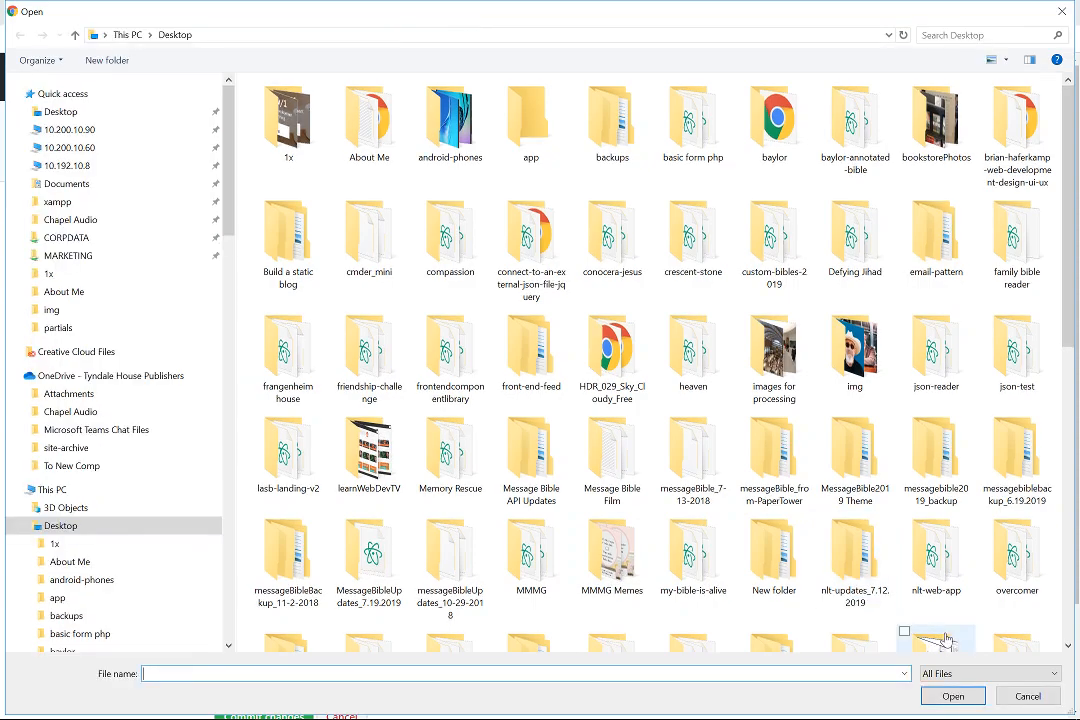
{"action": "left_click", "coordinate": [1030, 697]}
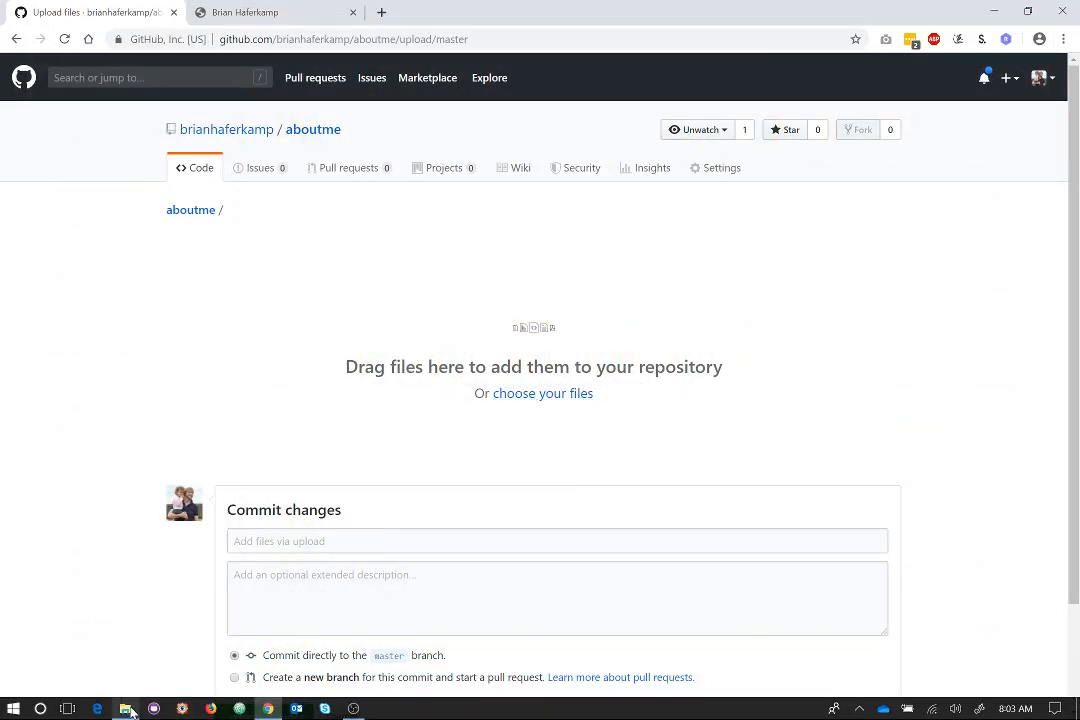
Drag the assets folder and index file from the About Me folder onto the upload area.
{"action": "left_click", "coordinate": [125, 708]}
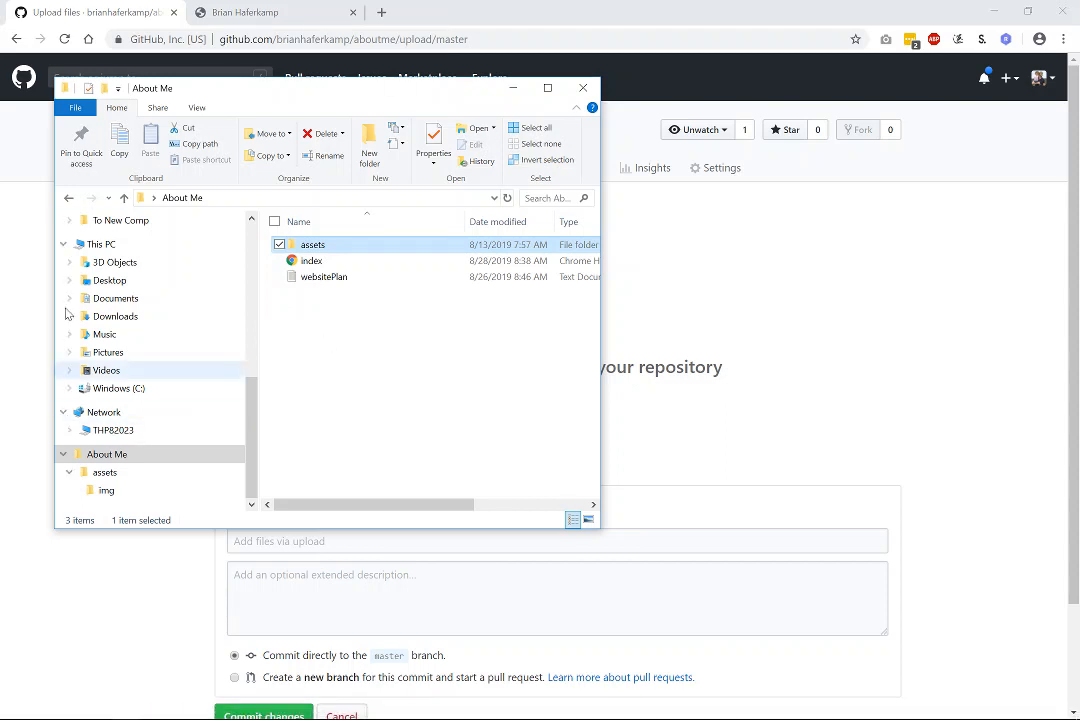
{"action": "double_click", "coordinate": [313, 248]}
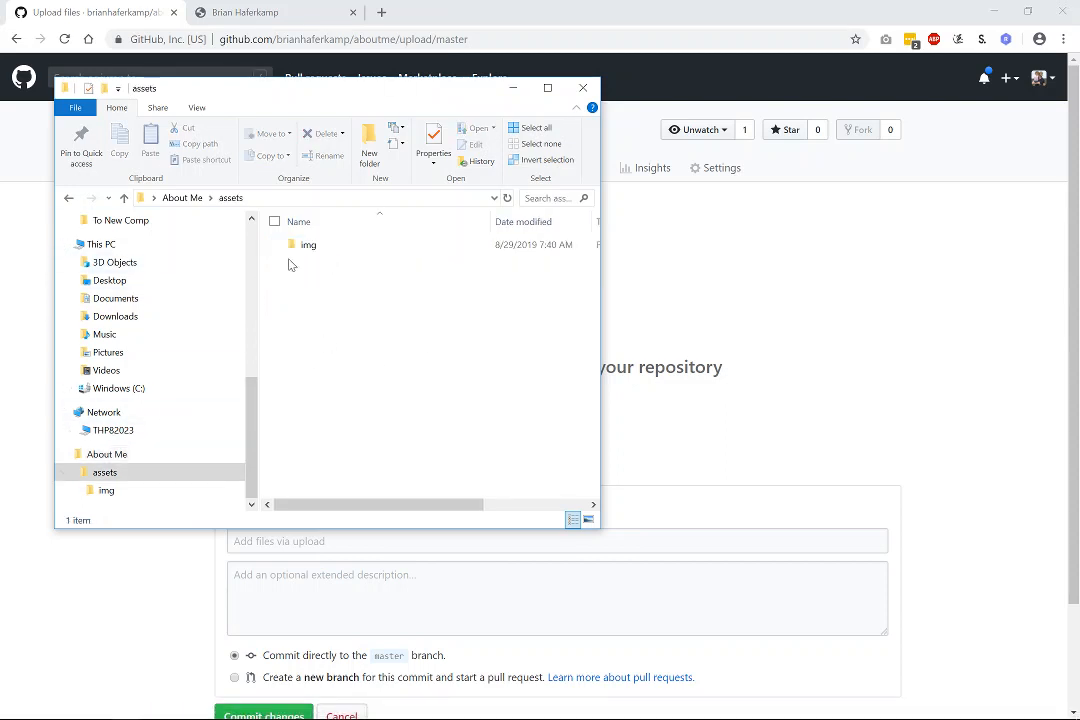
{"action": "double_click", "coordinate": [318, 250]}
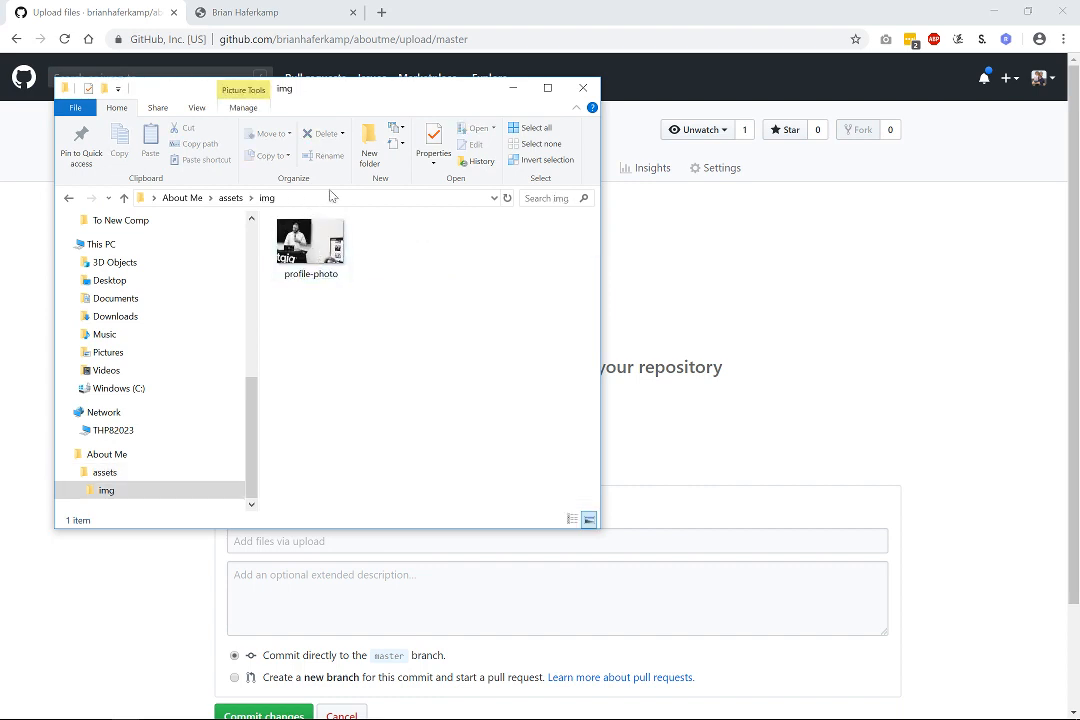
{"action": "left_click", "coordinate": [182, 199]}
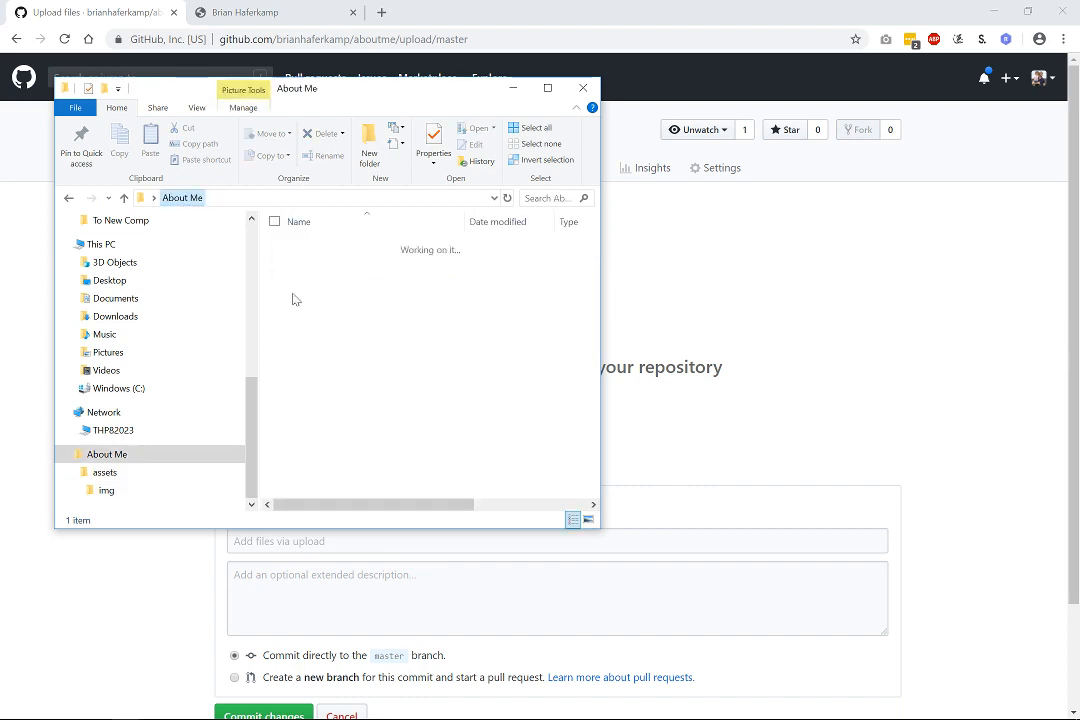
{"action": "left_click", "coordinate": [280, 260]}
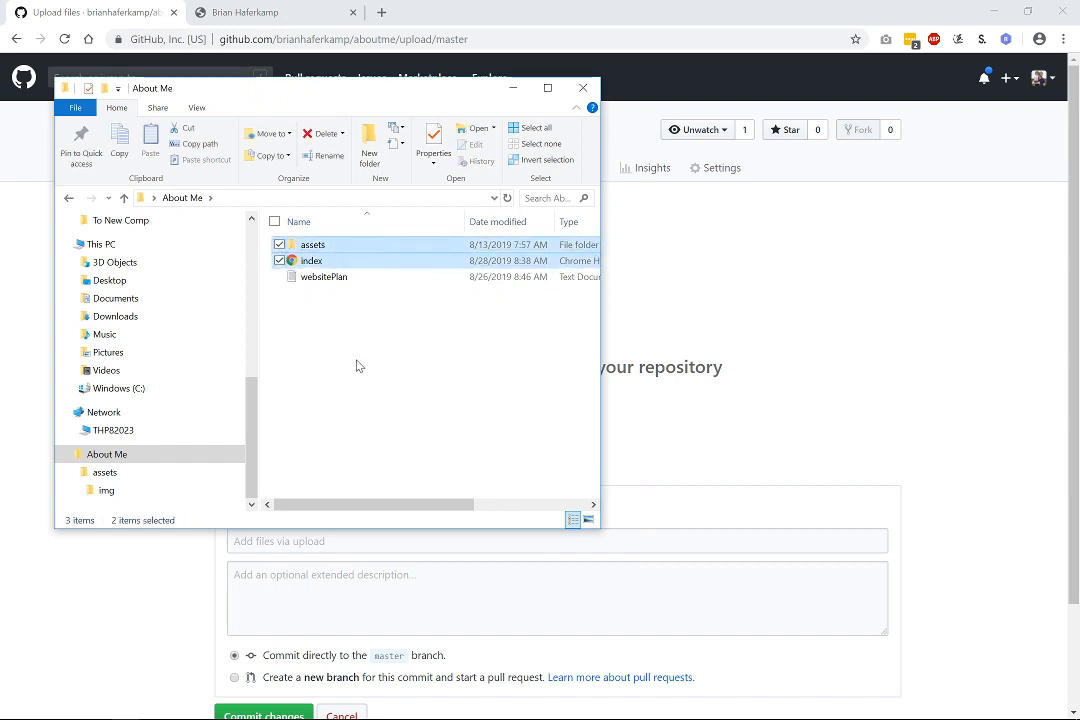
{"action": "left_click_drag", "start_coordinate": [311, 260], "coordinate": [710, 368]}
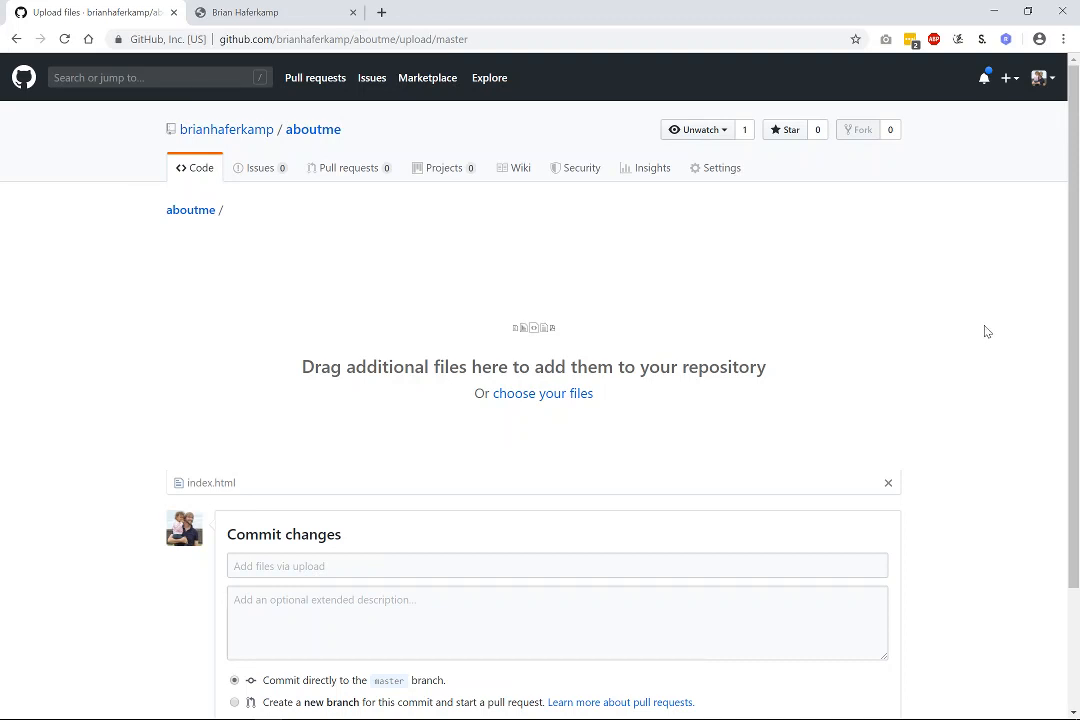
Commit the uploaded index.html with the message 'Initial Upload'.
{"action": "scroll", "coordinate": [982, 360], "scroll_direction": "down", "scroll_amount": 1}
{"action": "scroll", "coordinate": [982, 372], "scroll_direction": "down", "scroll_amount": 2}
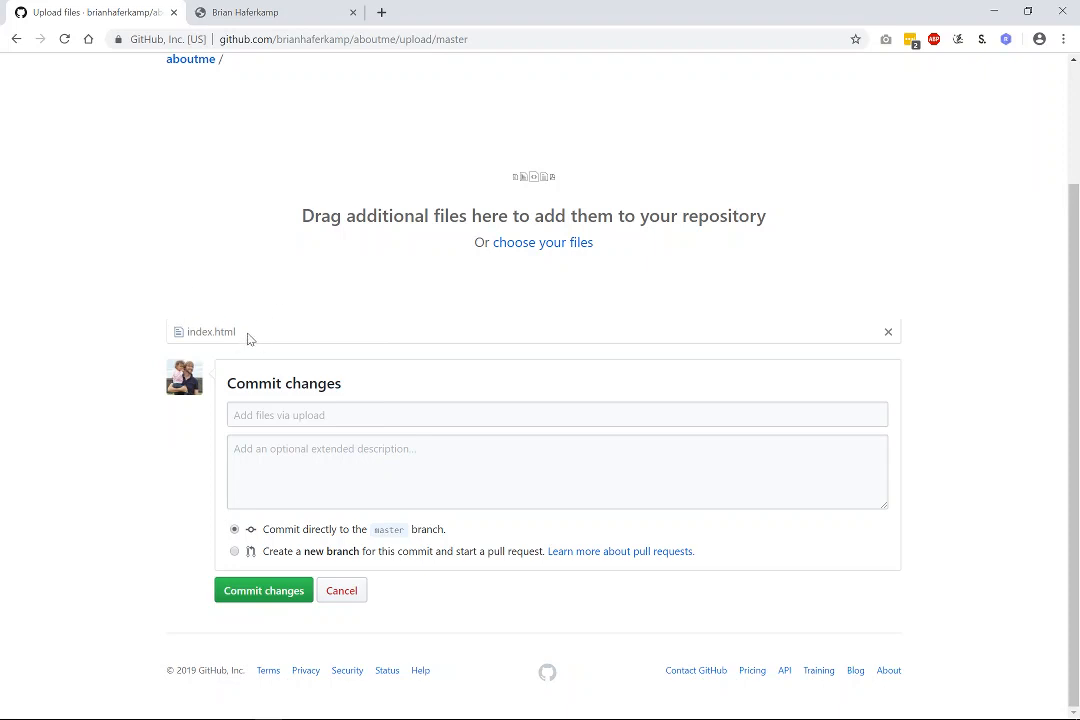
{"action": "left_click", "coordinate": [300, 415]}
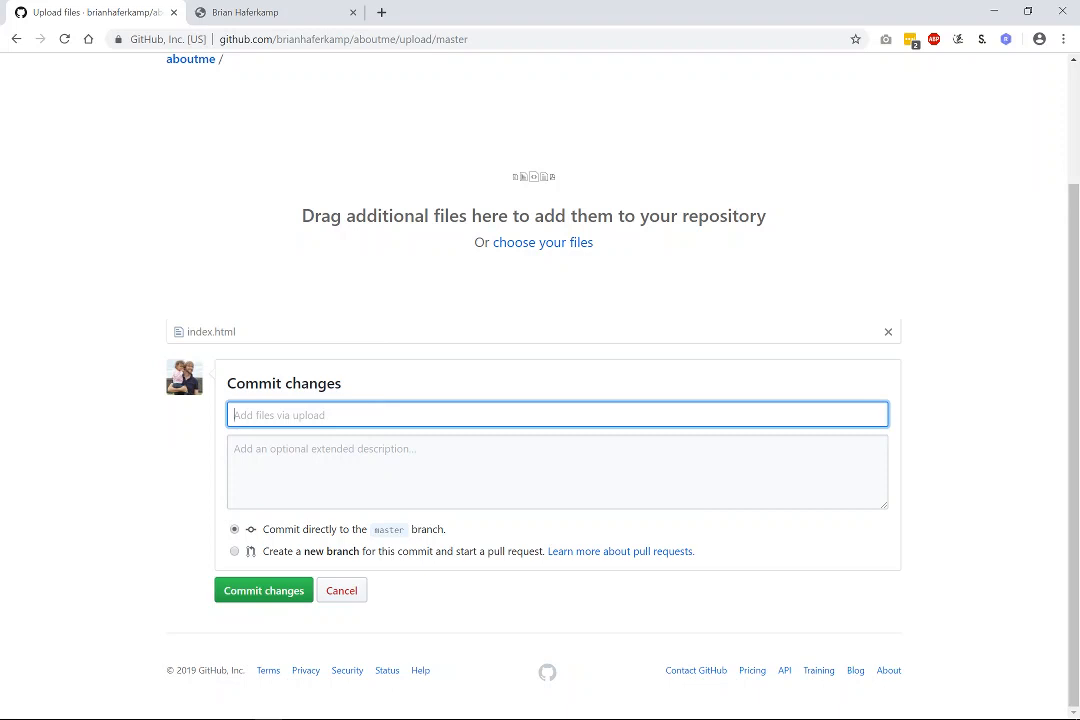
{"action": "type", "text": "Initial Upload"}
{"action": "left_click", "coordinate": [250, 592]}
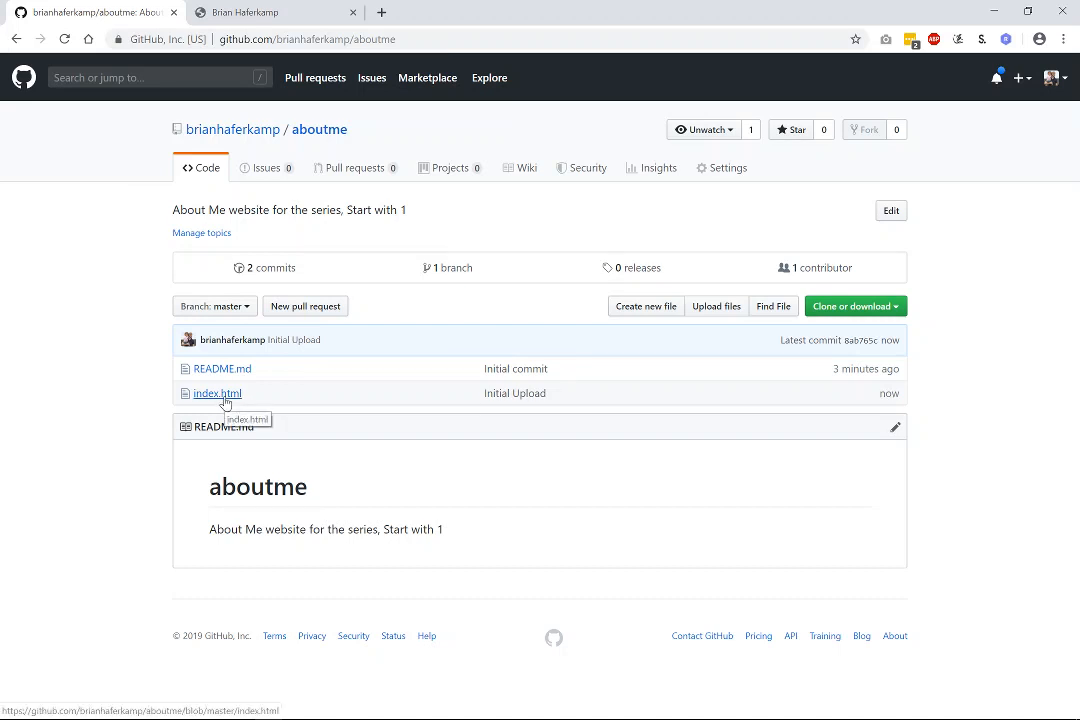
Start a new file named 'assets /', then discard it.
{"action": "left_click", "coordinate": [652, 308]}
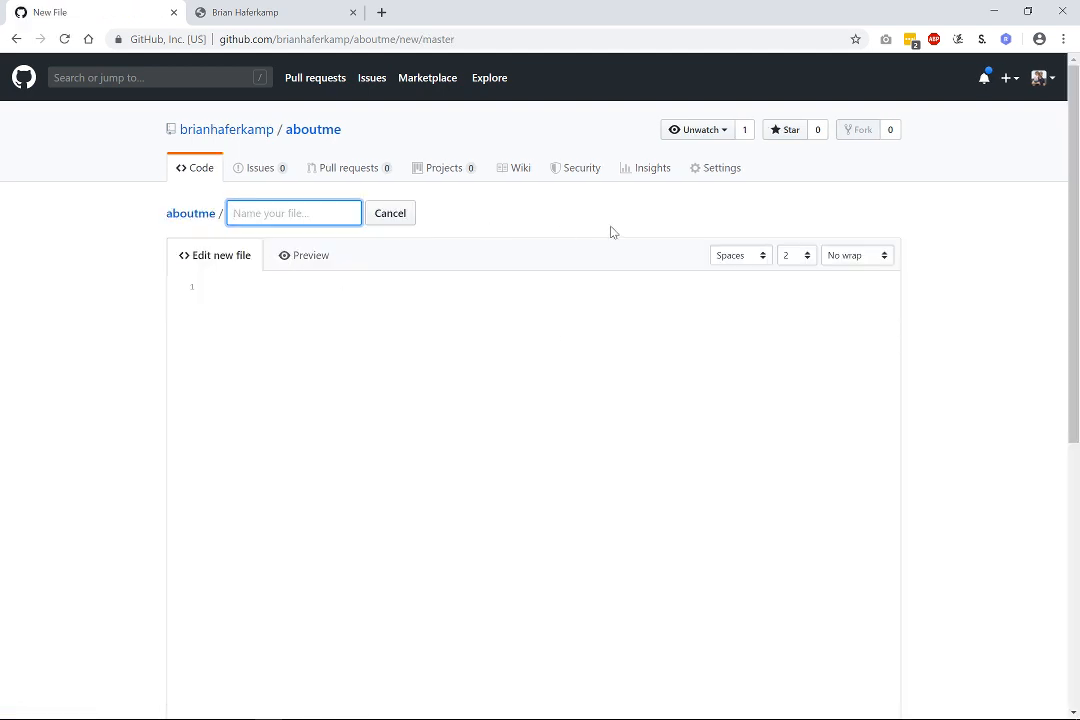
{"action": "type", "text": "assets /"}
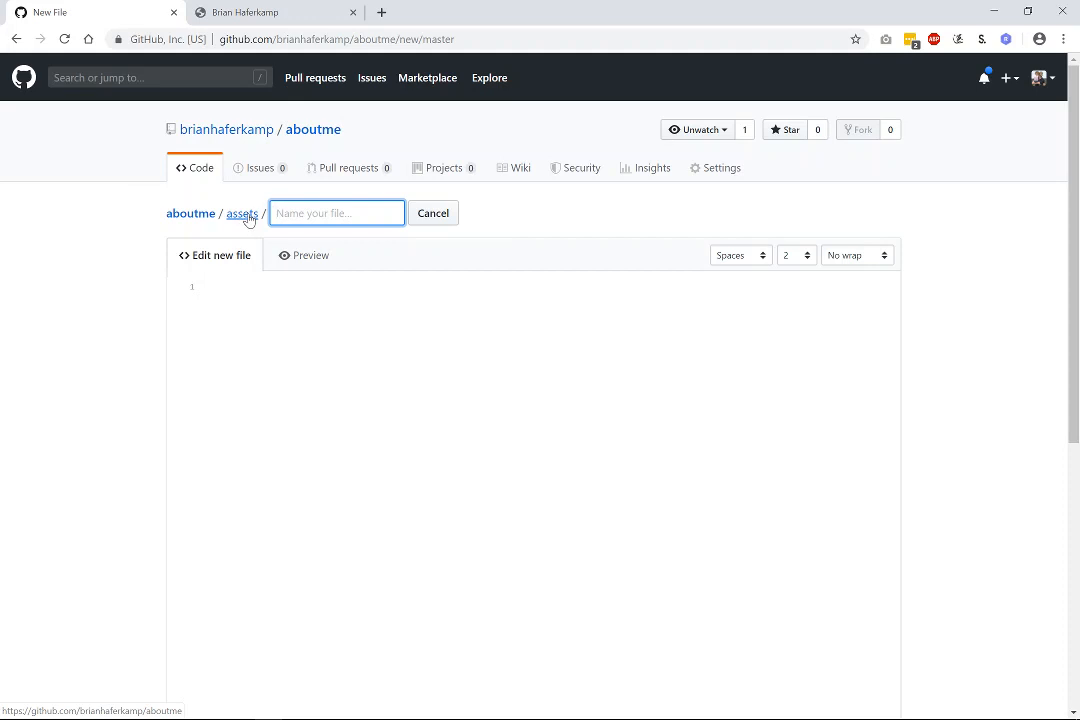
{"action": "left_click", "coordinate": [449, 214]}
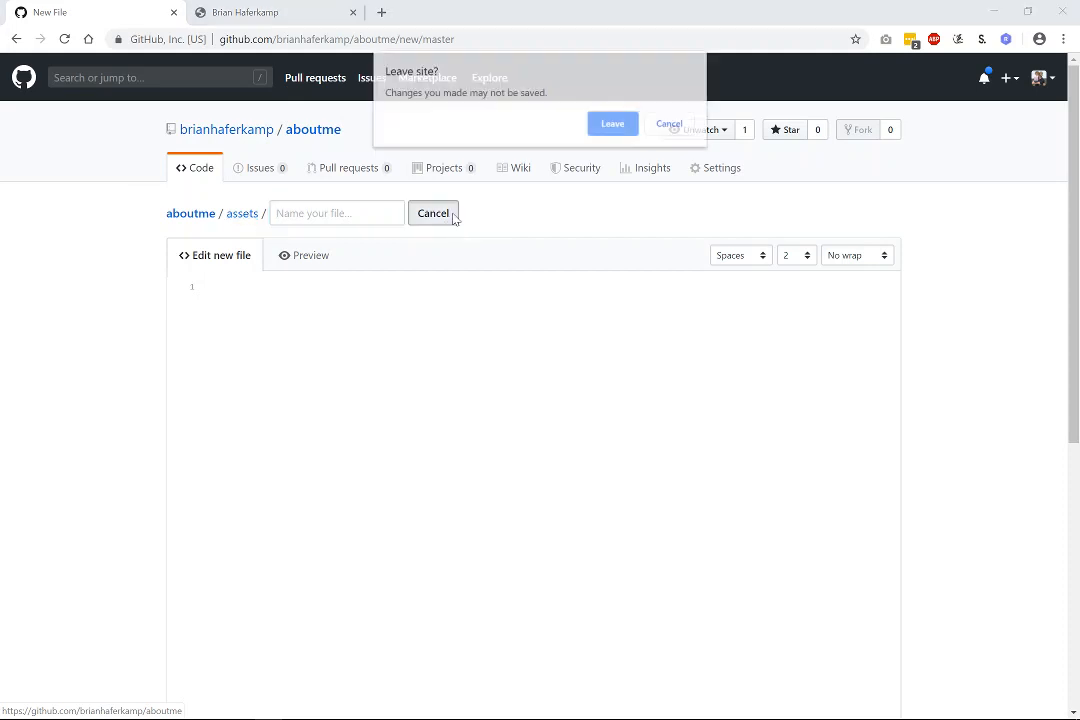
{"action": "left_click", "coordinate": [613, 123]}
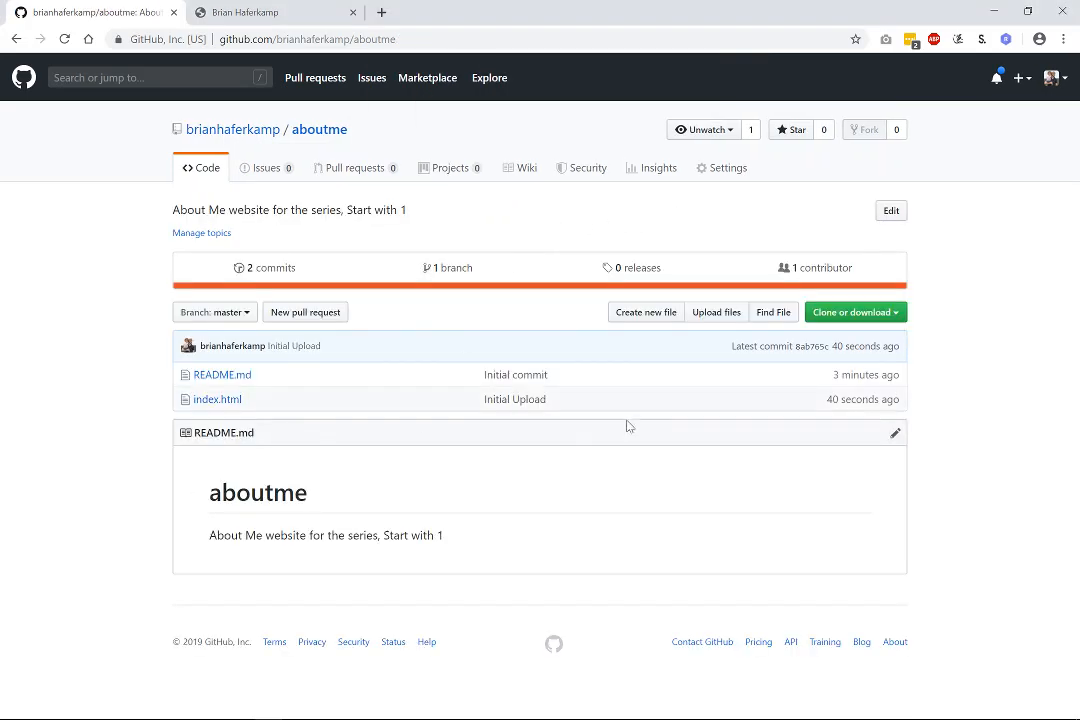
Start a new file again and enter the path assets/index.html.
{"action": "left_click", "coordinate": [668, 315]}
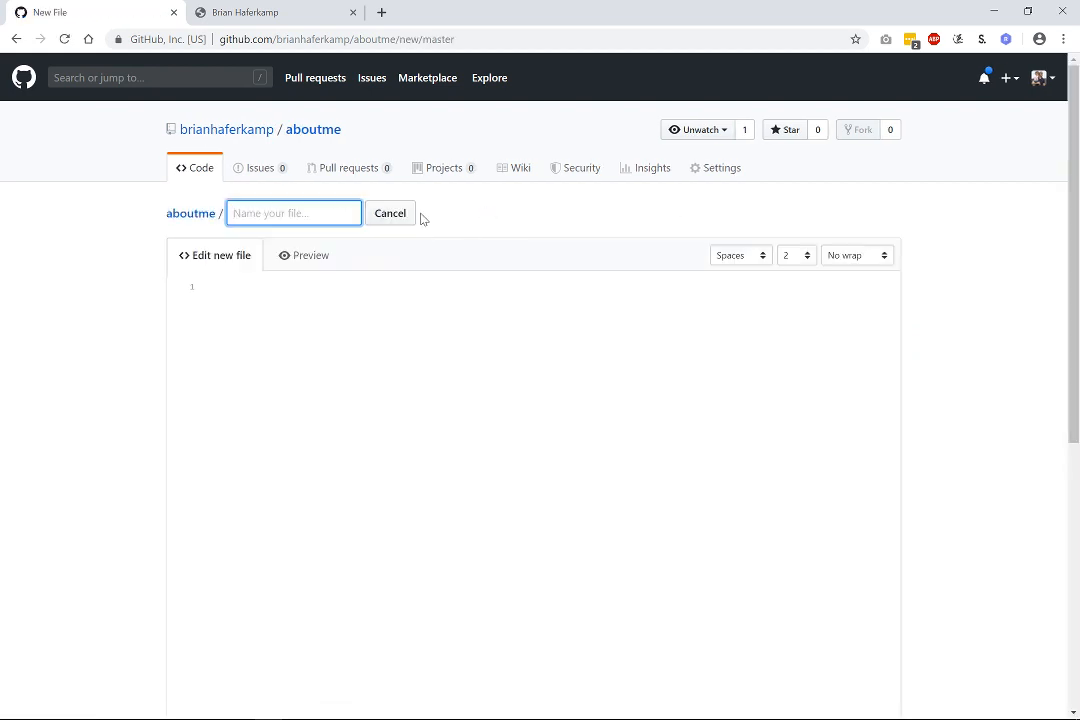
{"action": "type", "text": "assets/"}
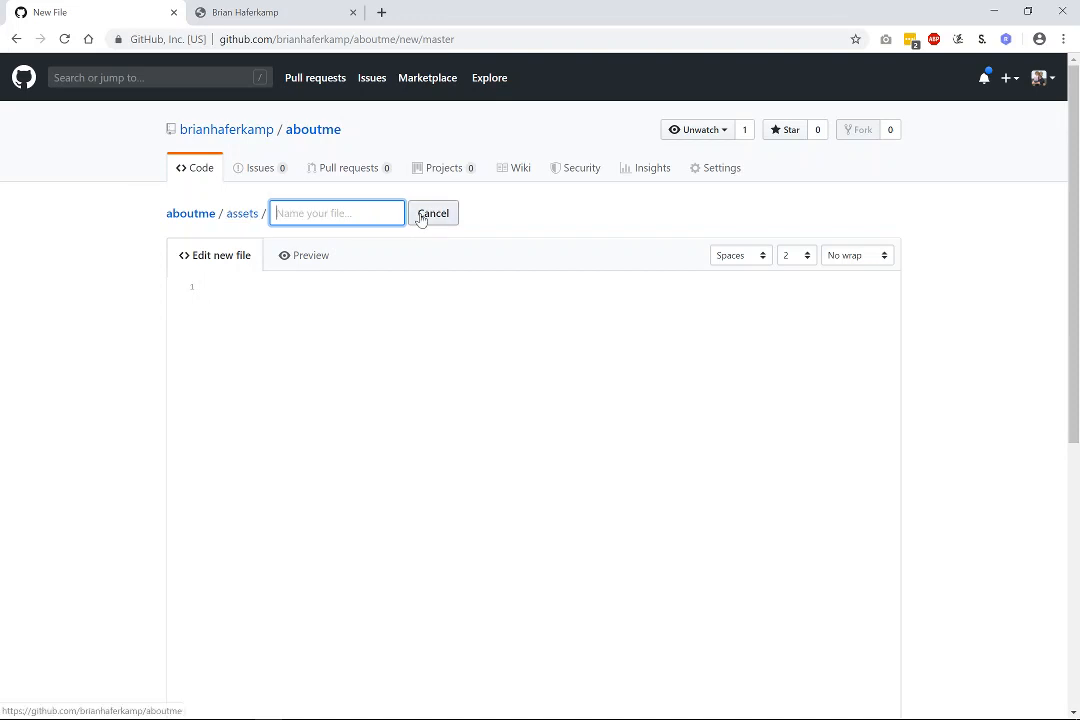
{"action": "type", "text": "index.html"}
{"action": "left_click", "coordinate": [548, 226]}
{"action": "scroll", "coordinate": [542, 453], "scroll_direction": "down", "scroll_amount": 5}
{"action": "scroll", "coordinate": [295, 455], "scroll_direction": "up", "scroll_amount": 5}
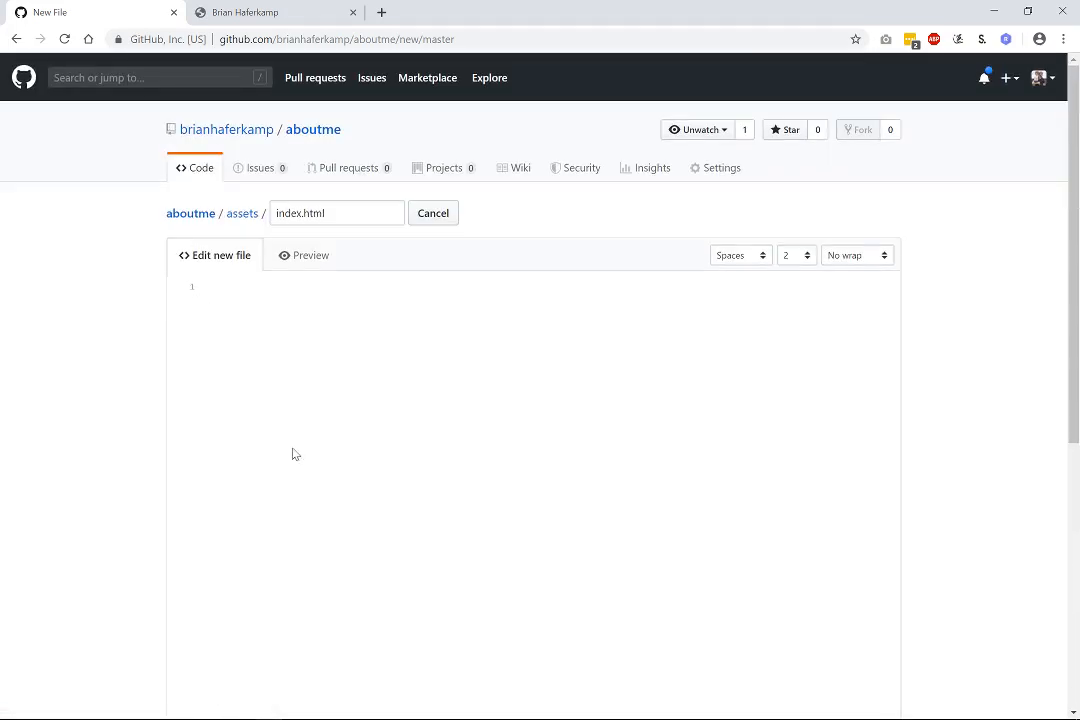
{"action": "double_click", "coordinate": [330, 213]}
{"action": "key", "text": "BackSpace"}
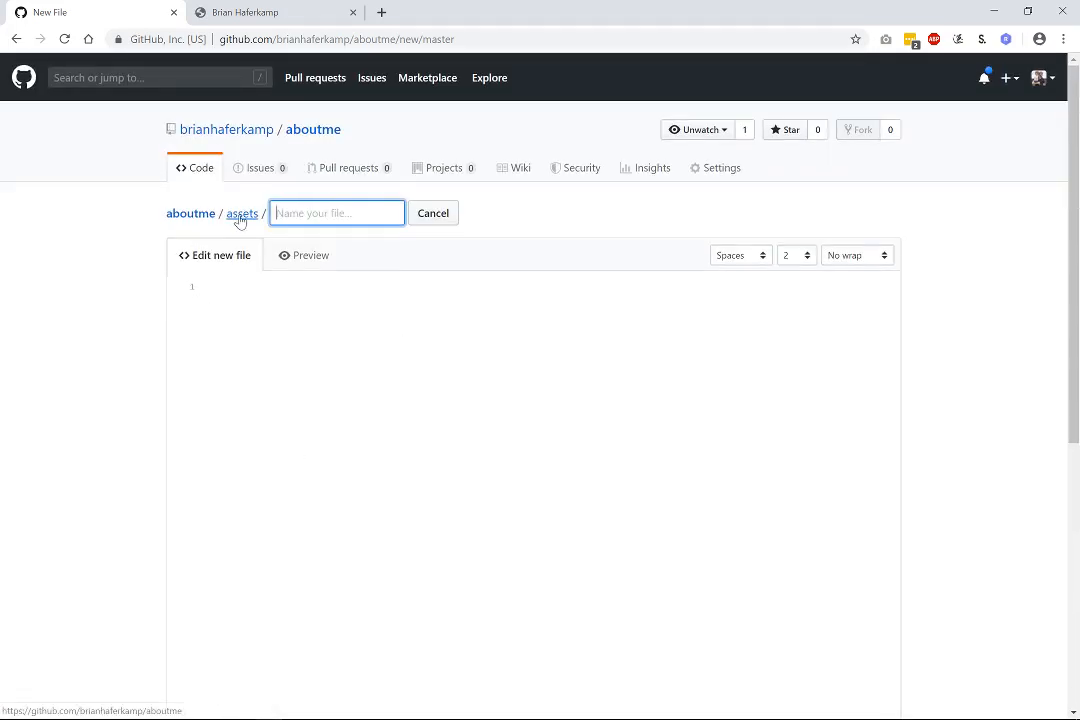
{"action": "left_click", "coordinate": [157, 353]}
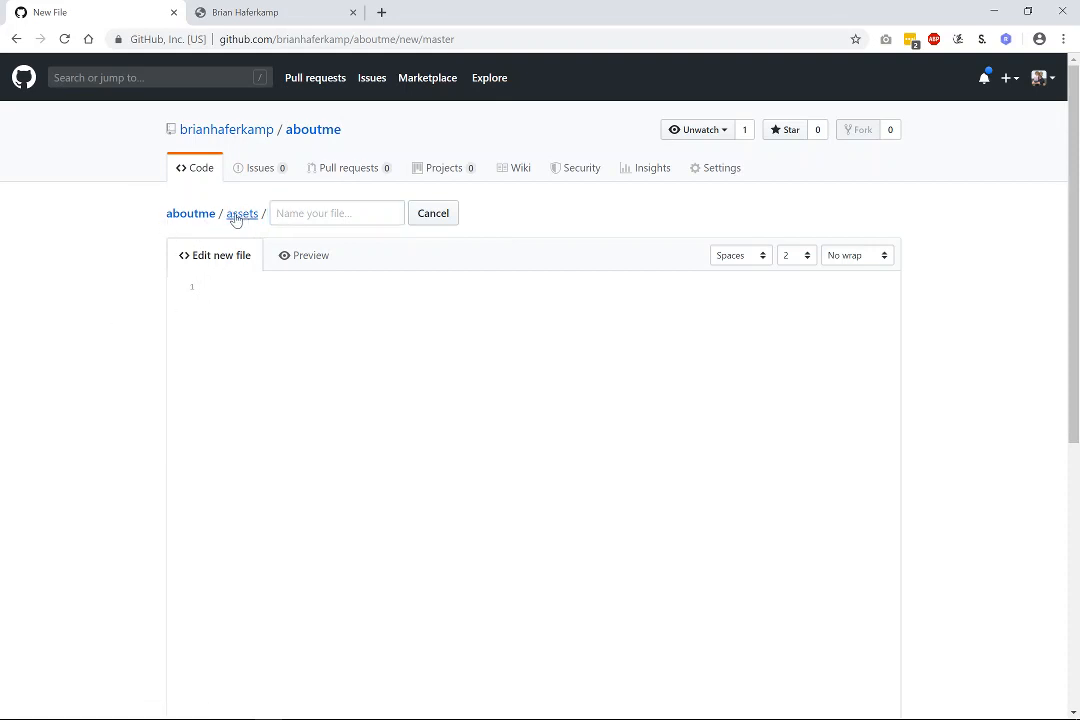
{"action": "scroll", "coordinate": [143, 371], "scroll_direction": "down", "scroll_amount": 5}
{"action": "scroll", "coordinate": [143, 371], "scroll_direction": "down", "scroll_amount": 2}
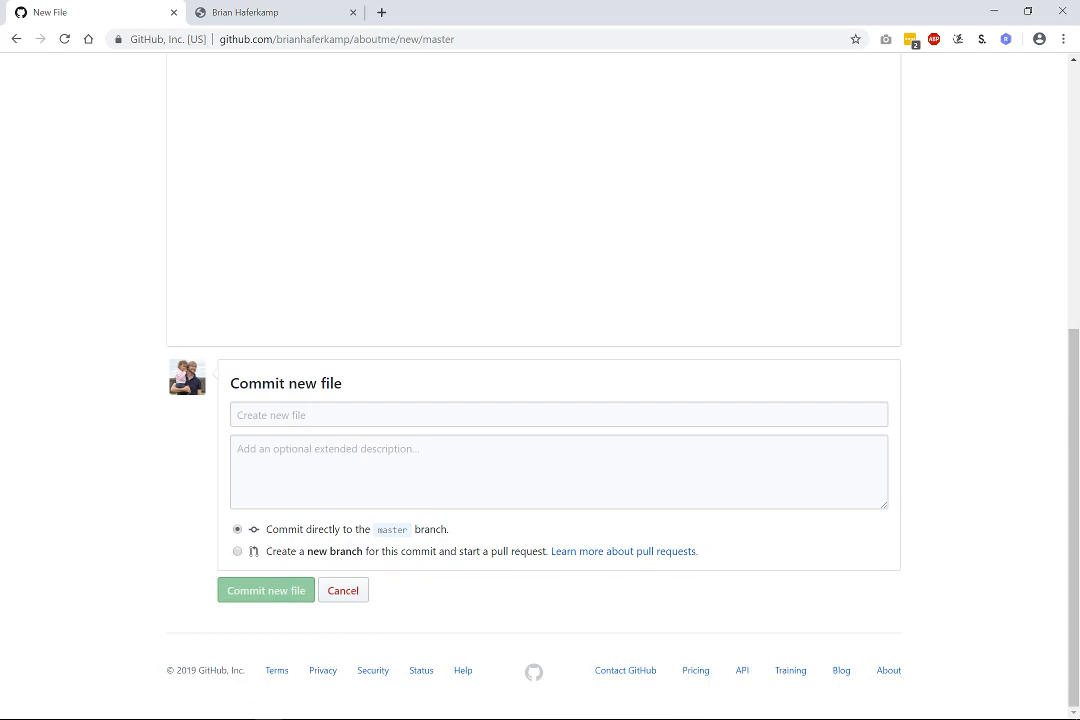
Commit the new file with the message 'Created assets folder'.
{"action": "left_click", "coordinate": [300, 415]}
{"action": "type", "text": "C"}
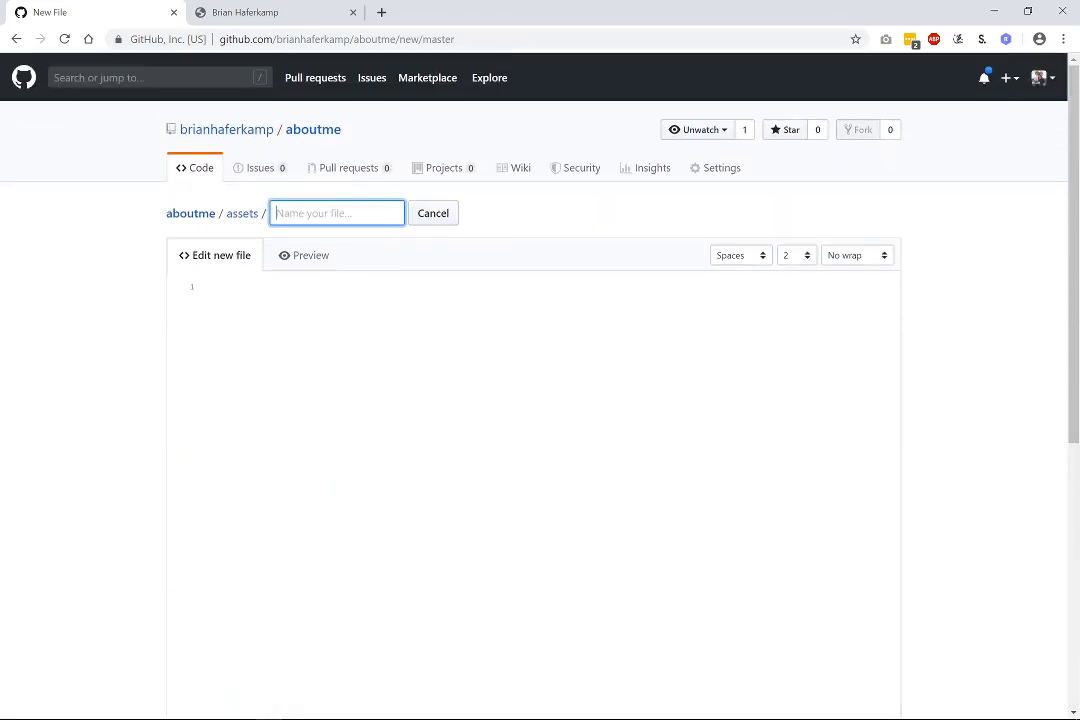
{"action": "type", "text": "index.html"}
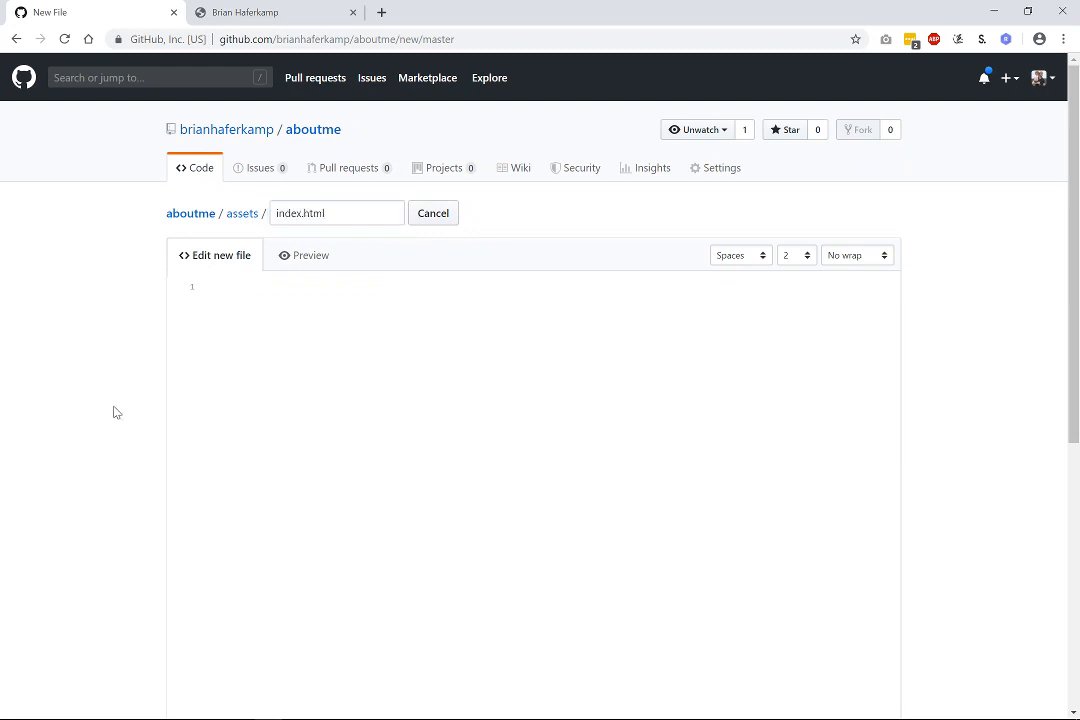
{"action": "scroll", "coordinate": [113, 410], "scroll_direction": "down", "scroll_amount": 6}
{"action": "left_click", "coordinate": [290, 591]}
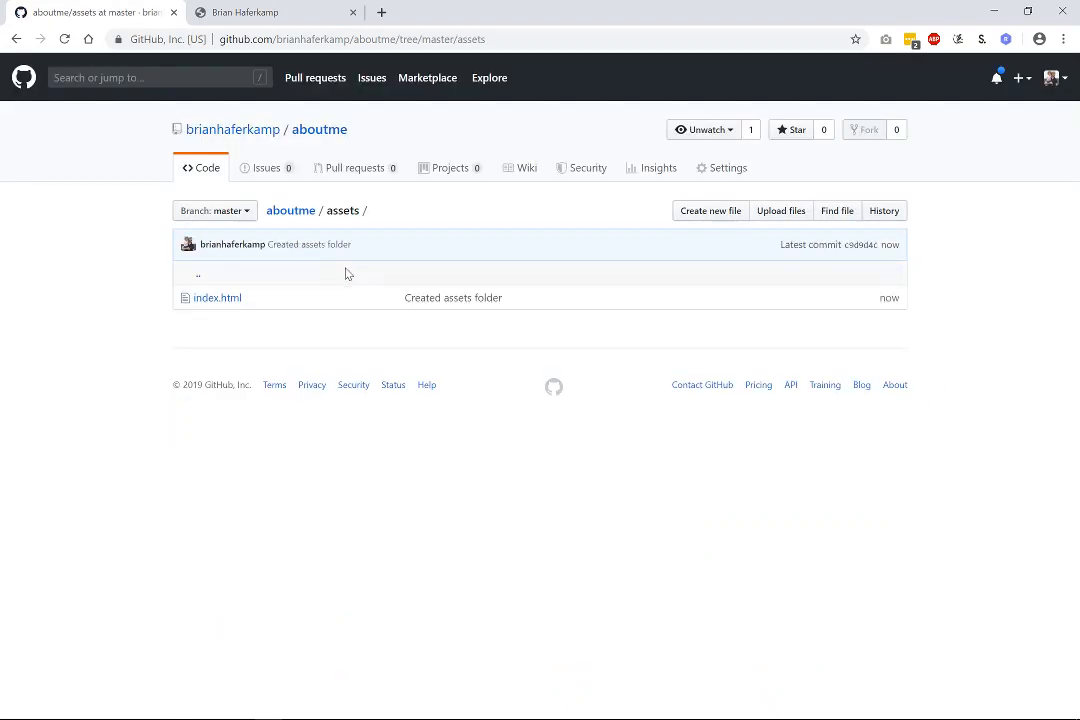
Delete the placeholder assets/index.html and commit the deletion.
{"action": "left_click", "coordinate": [290, 210]}
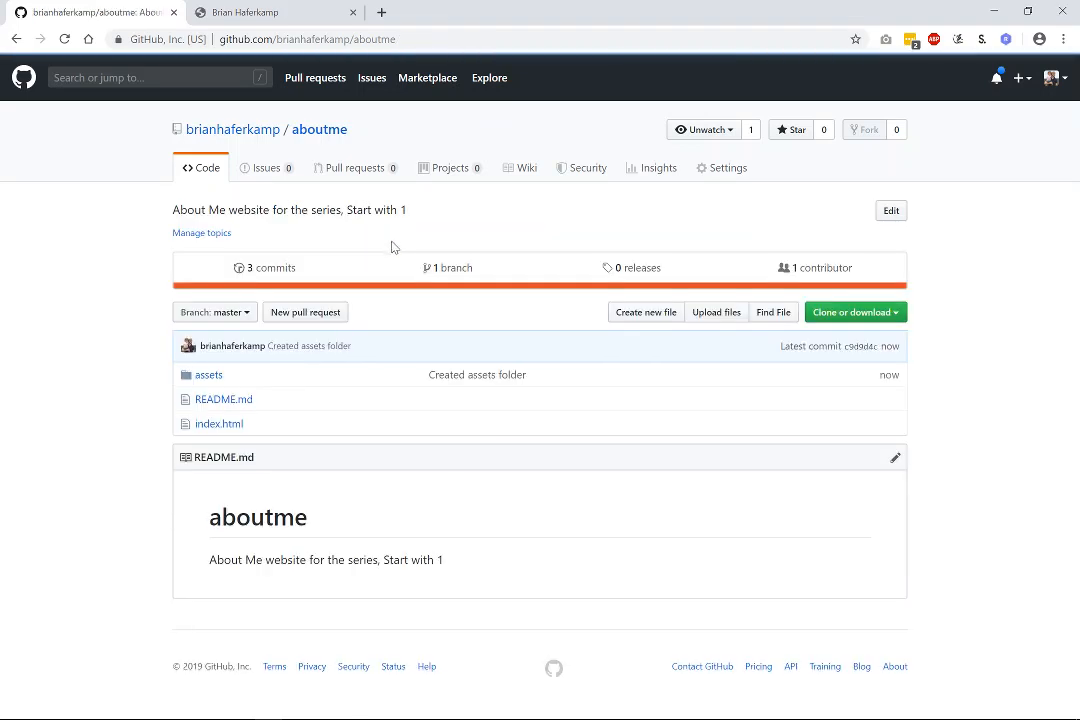
{"action": "left_click", "coordinate": [211, 379]}
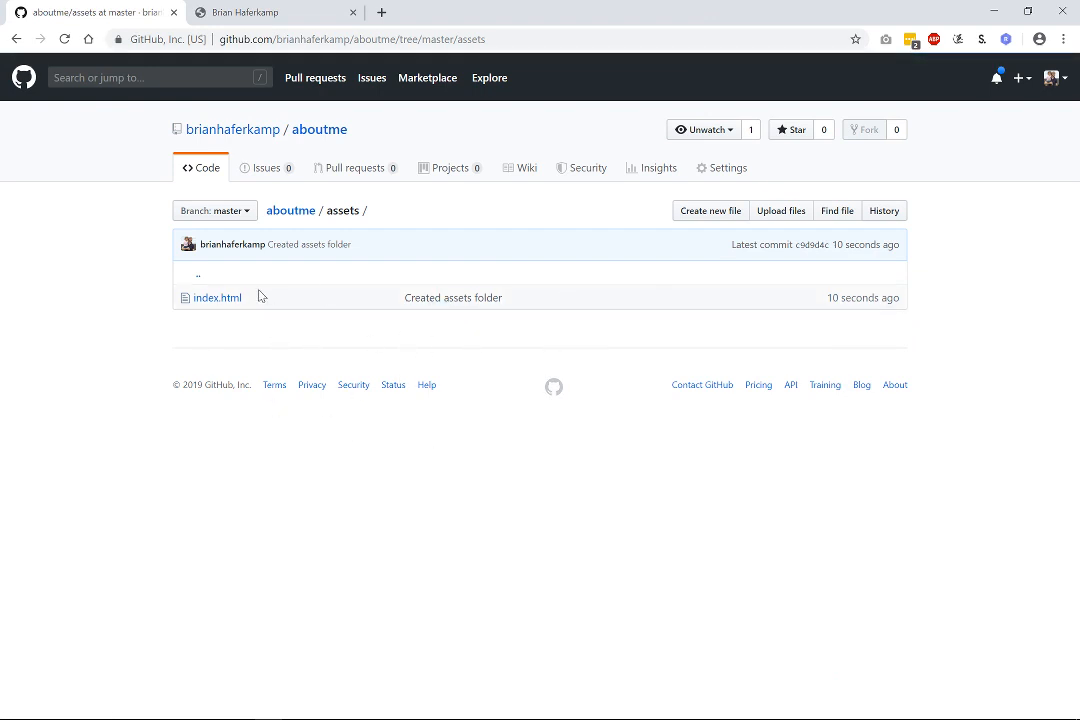
{"action": "left_click", "coordinate": [226, 299]}
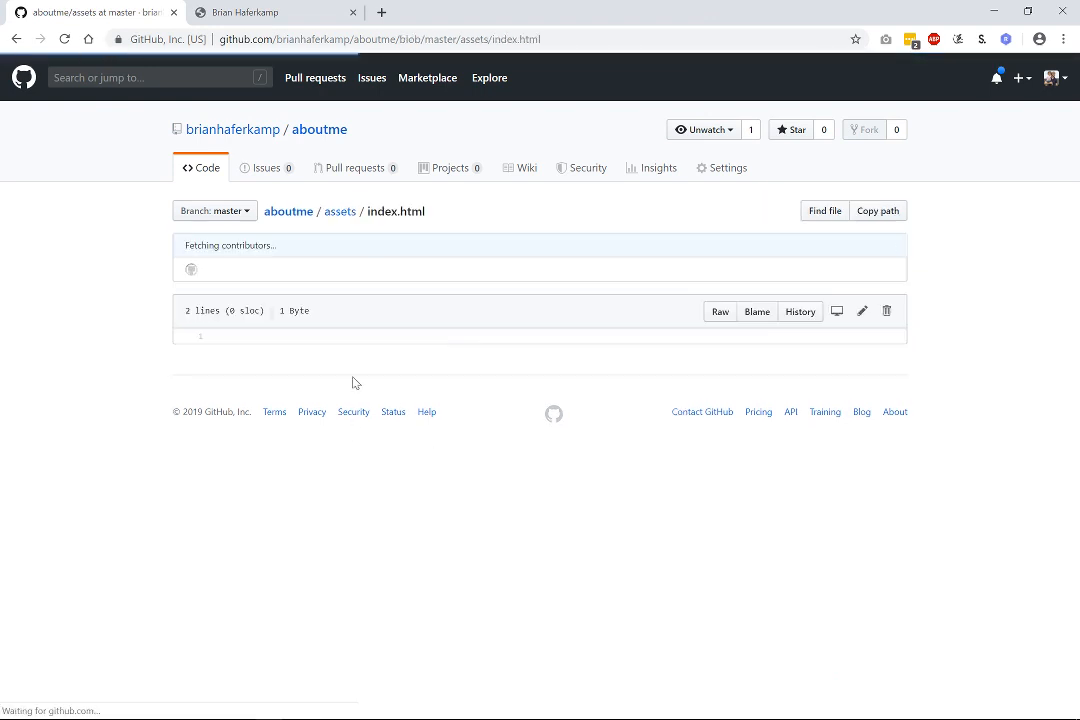
{"action": "left_click", "coordinate": [887, 318]}
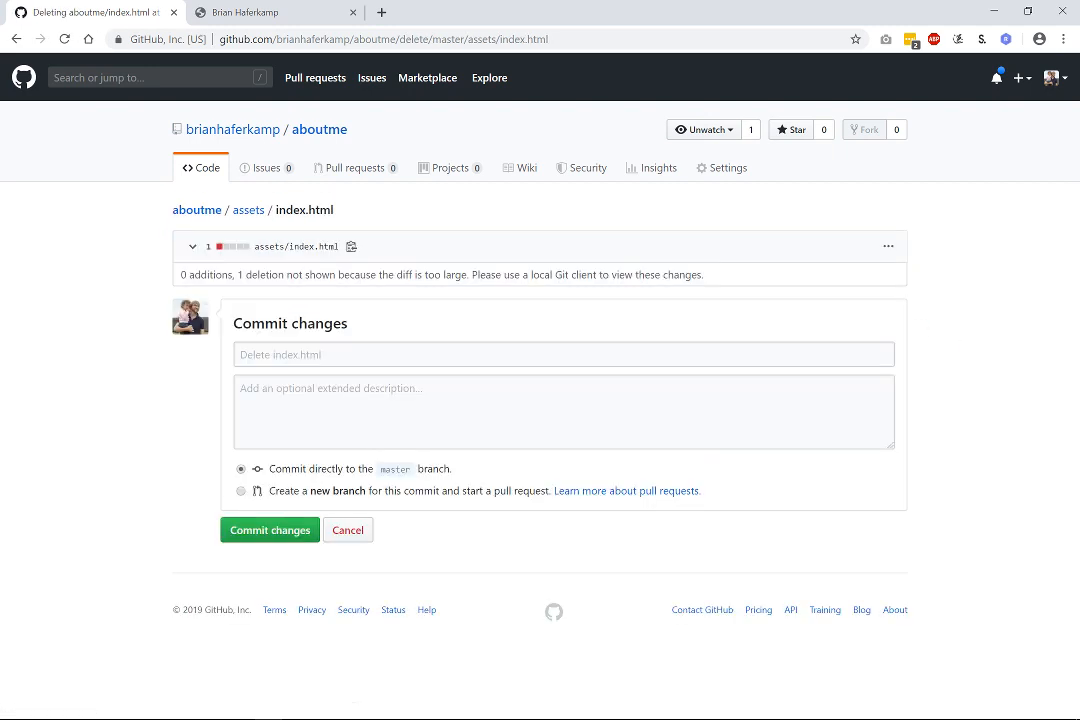
{"action": "left_click", "coordinate": [300, 533]}
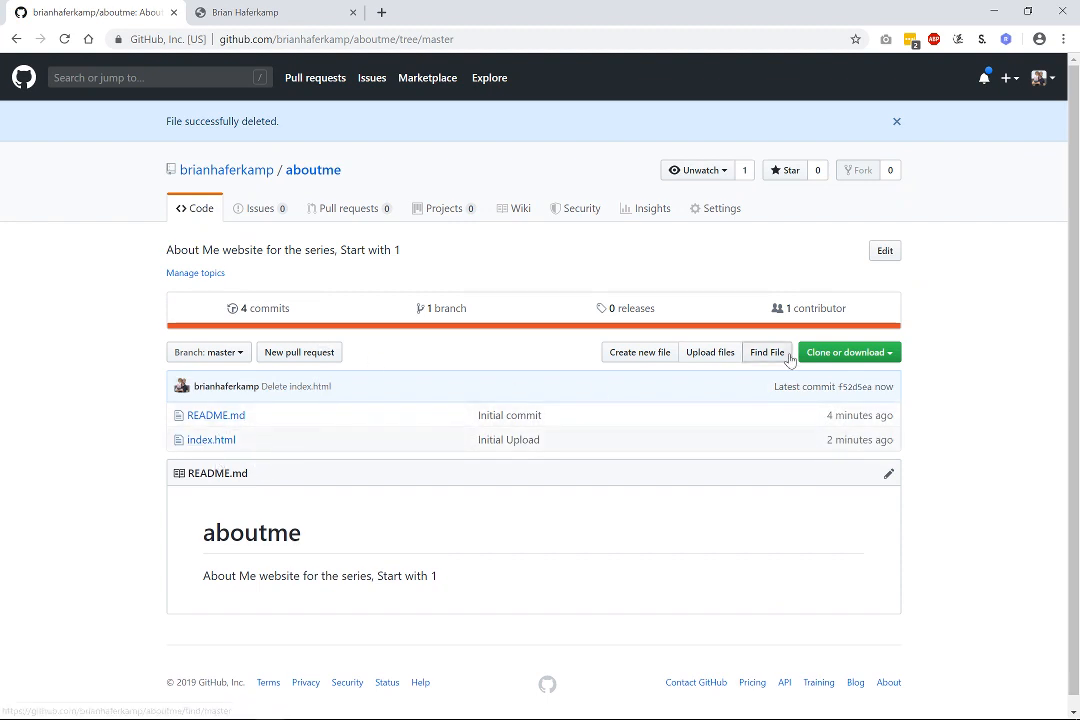
Create assets/index.html and commit it with the default 'Create index.html' message.
{"action": "left_click", "coordinate": [640, 352]}
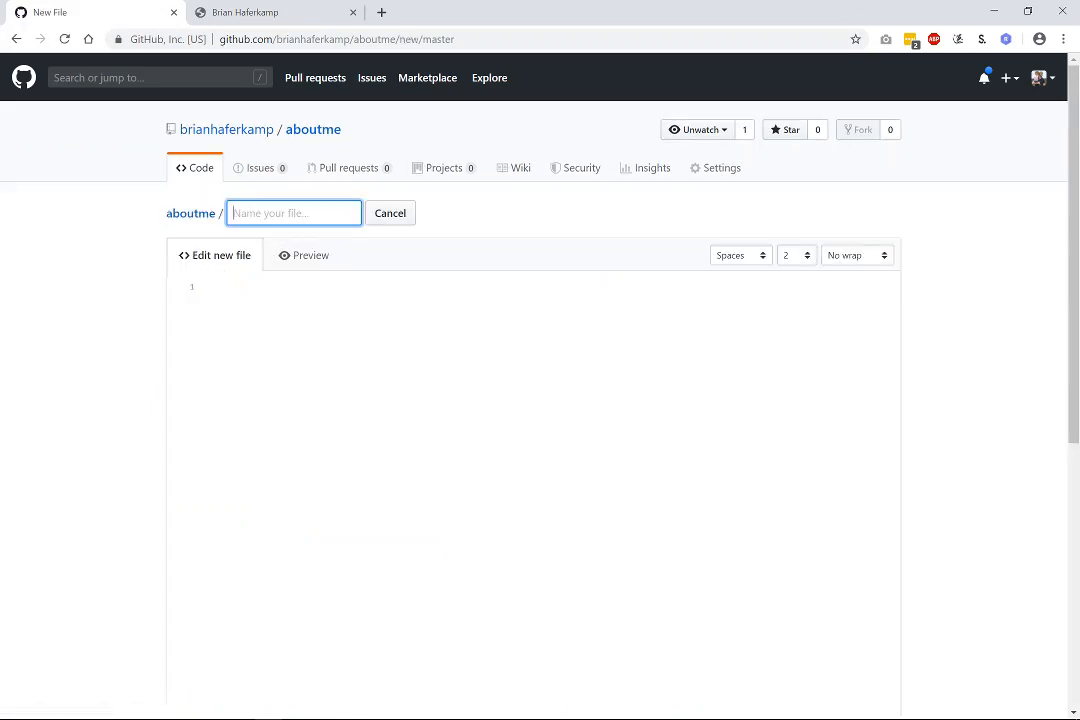
{"action": "type", "text": "assets/"}
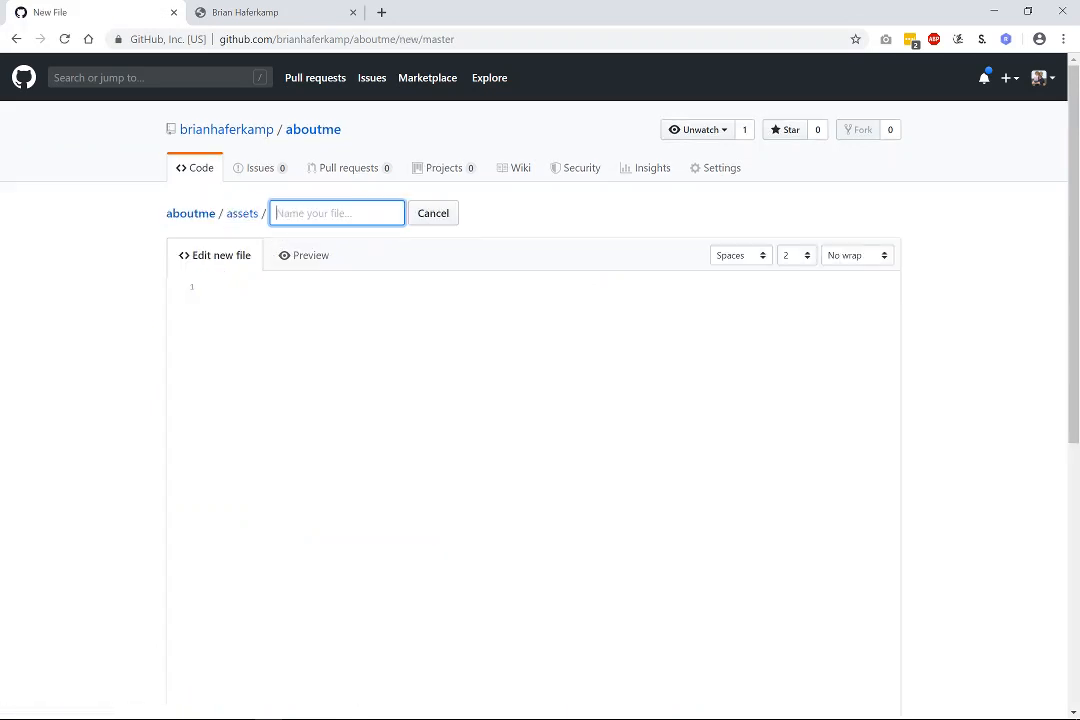
{"action": "type", "text": "index.html"}
{"action": "scroll", "coordinate": [130, 455], "scroll_direction": "down", "scroll_amount": 5}
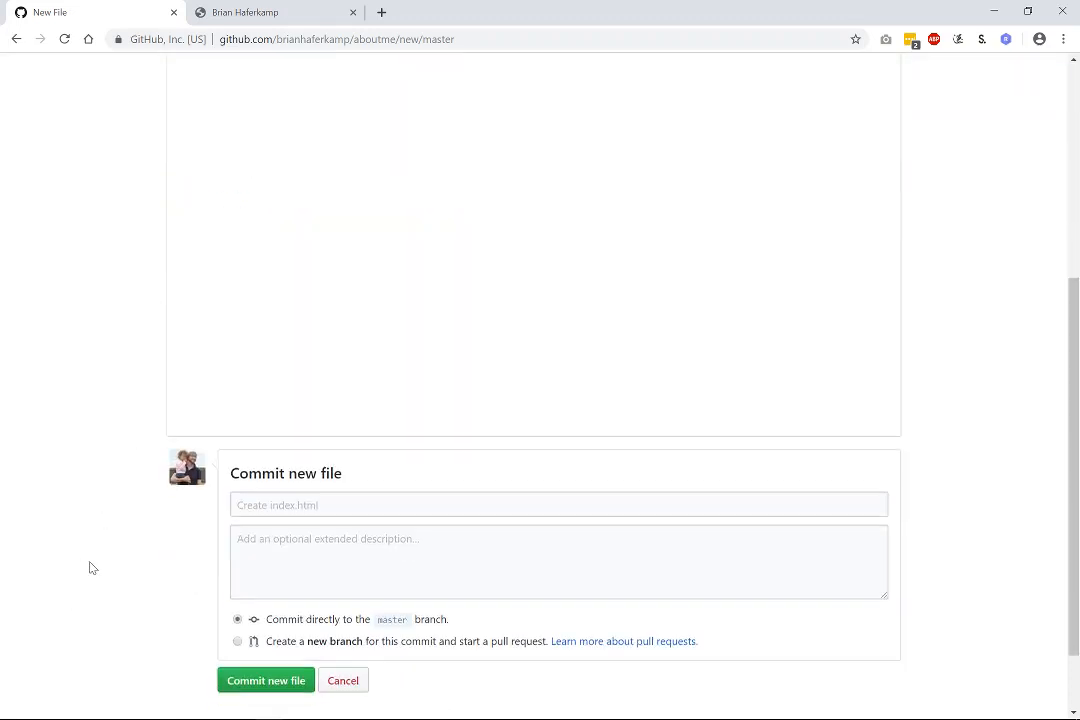
{"action": "left_click", "coordinate": [279, 681]}
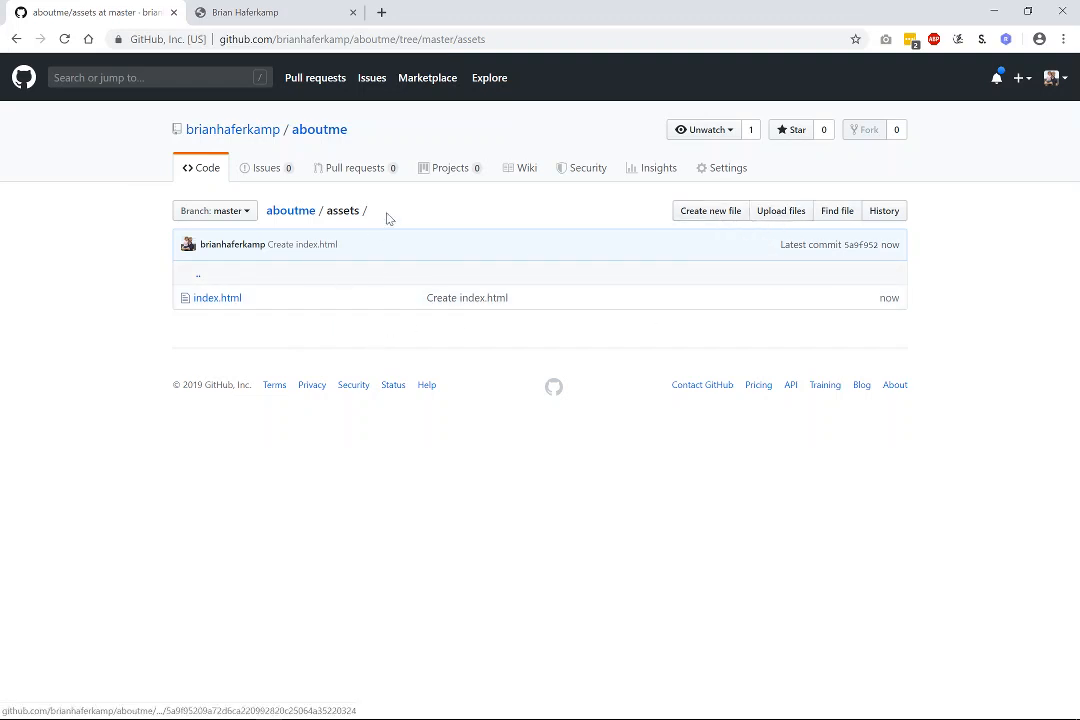
Drag the local img folder onto the assets folder's upload page.
{"action": "left_click", "coordinate": [801, 218]}
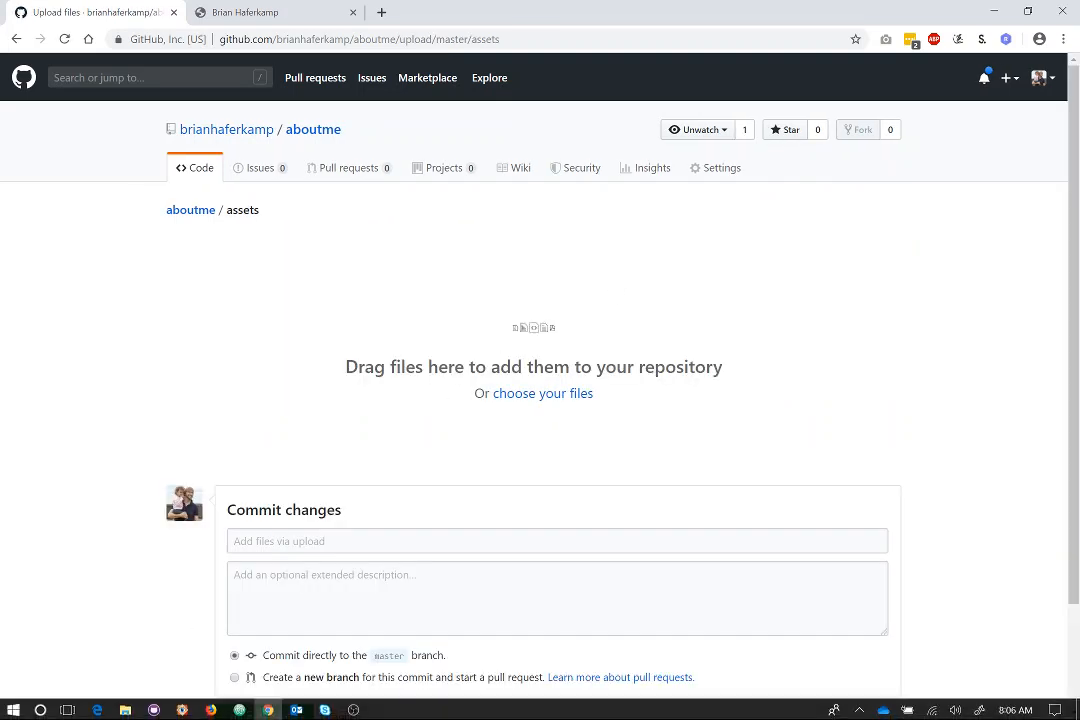
{"action": "left_click", "coordinate": [125, 708]}
{"action": "left_click", "coordinate": [340, 432]}
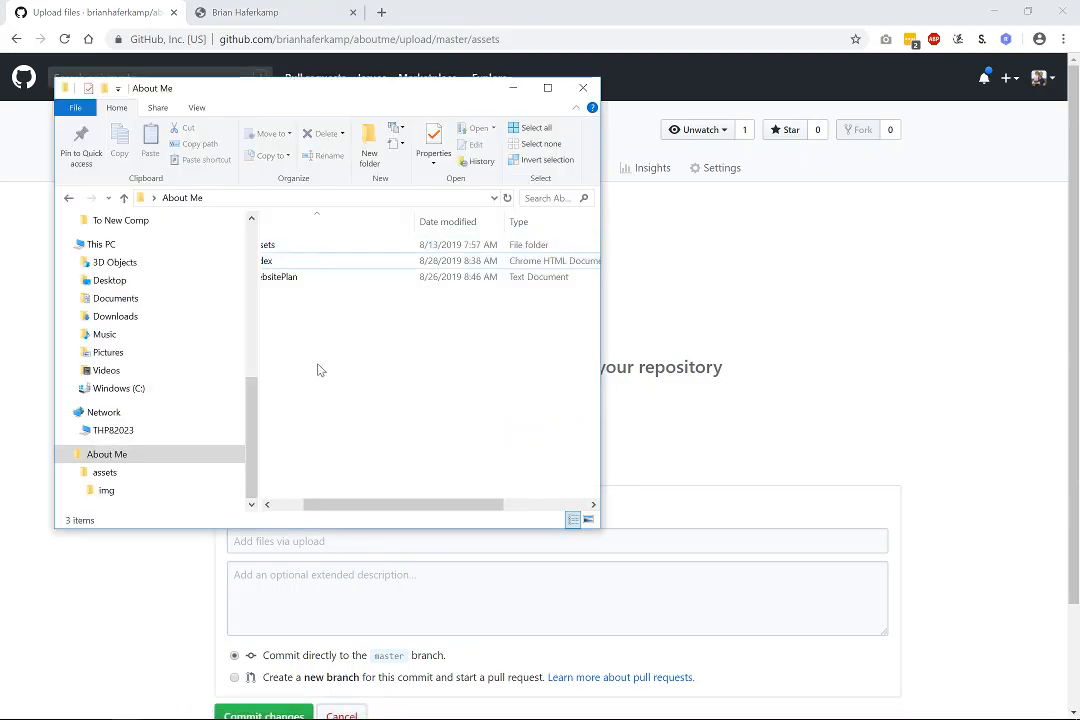
{"action": "left_click_drag", "start_coordinate": [362, 504], "coordinate": [325, 504]}
{"action": "double_click", "coordinate": [318, 248]}
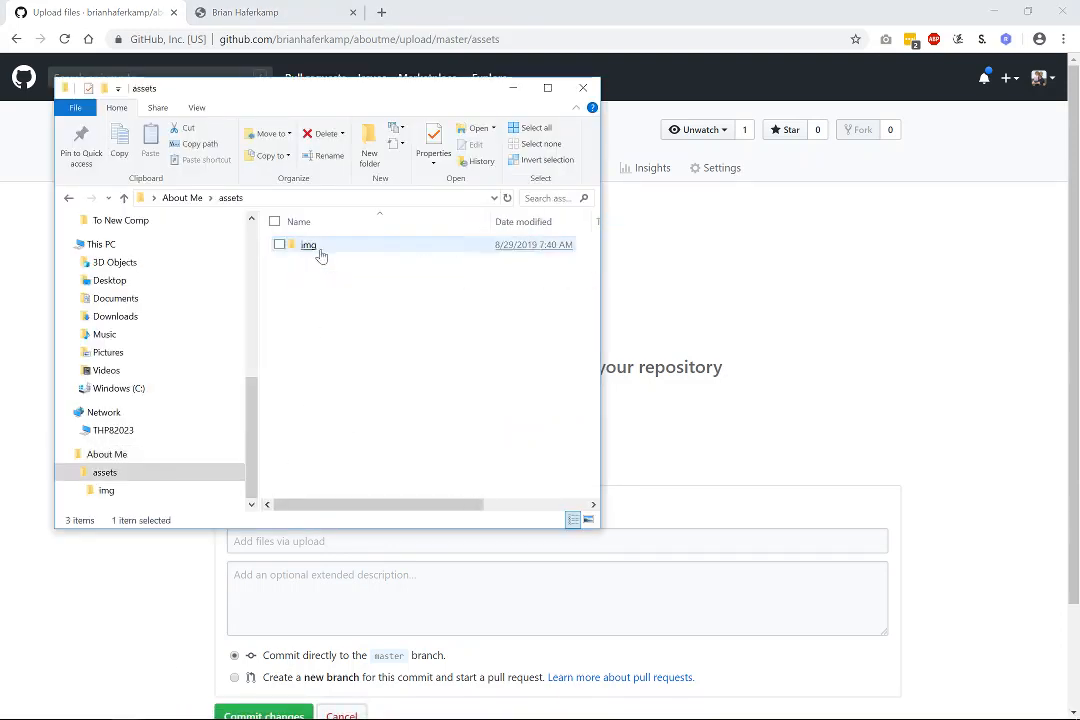
{"action": "left_click_drag", "start_coordinate": [309, 248], "coordinate": [724, 305]}
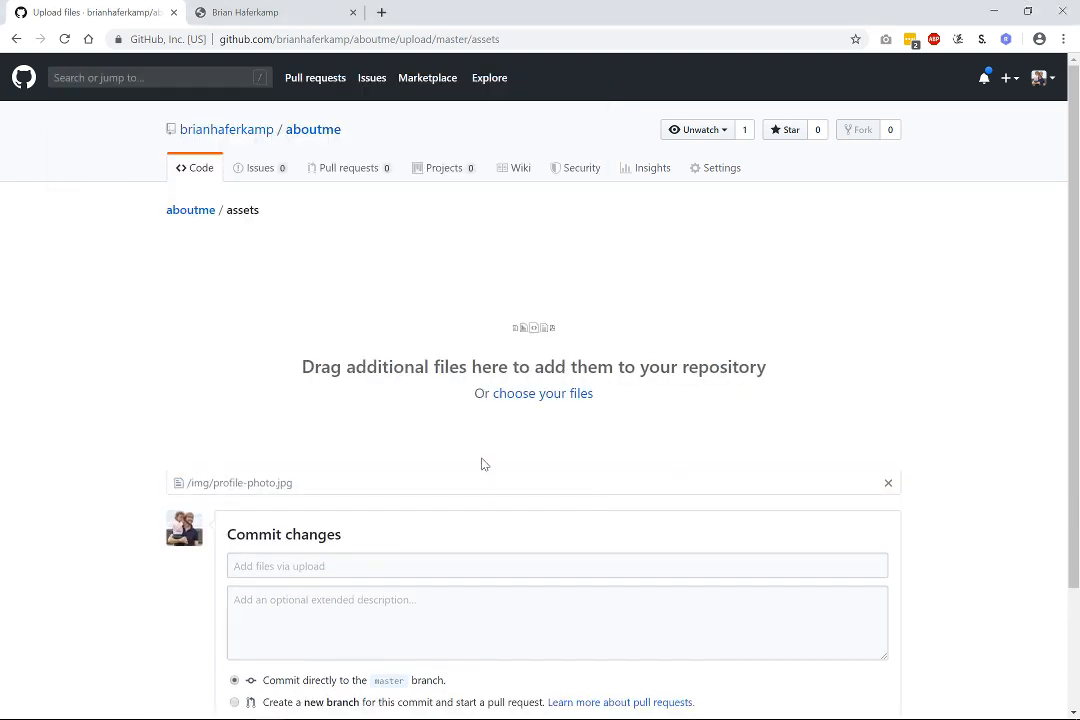
Commit the uploaded img folder with the message 'Added /img folder'.
{"action": "scroll", "coordinate": [155, 584], "scroll_direction": "down", "scroll_amount": 3}
{"action": "left_click", "coordinate": [290, 415]}
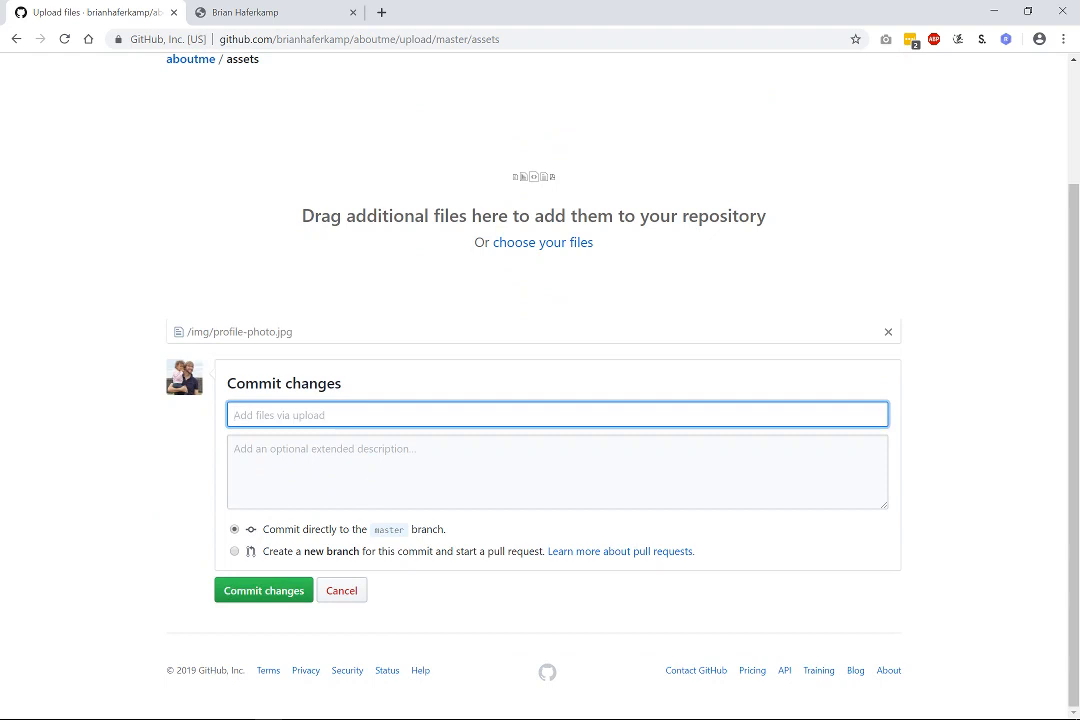
{"action": "type", "text": "a"}
{"action": "left_click", "coordinate": [258, 590]}
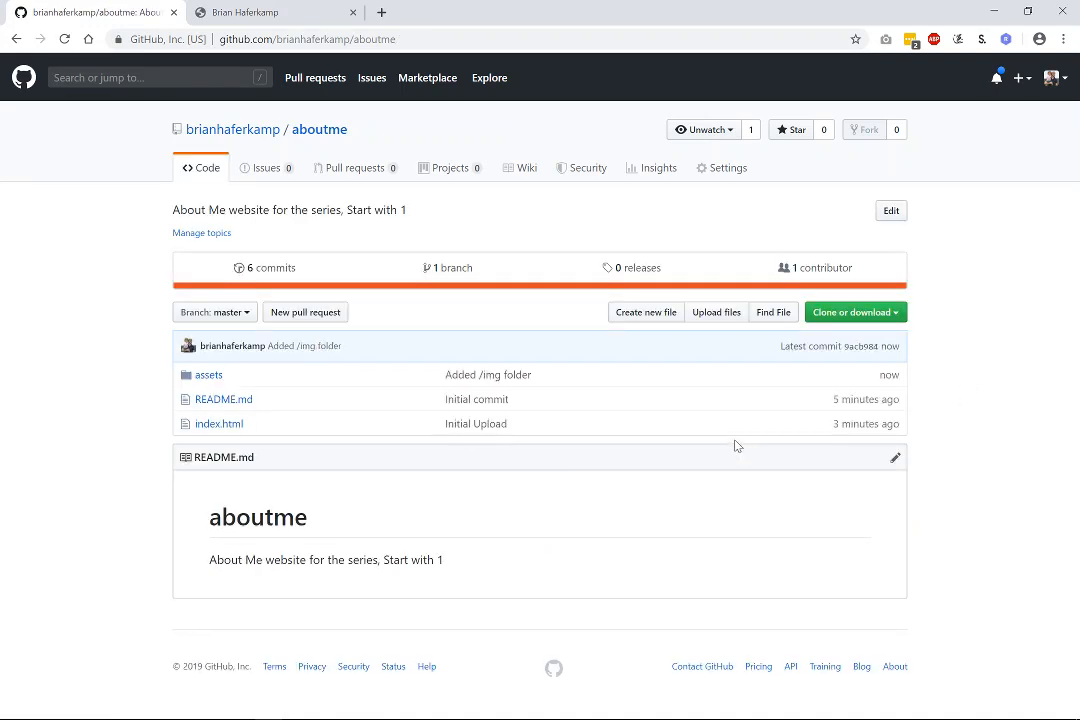
Delete the empty placeholder index.html from the assets folder and commit the deletion.
{"action": "left_click", "coordinate": [210, 377]}
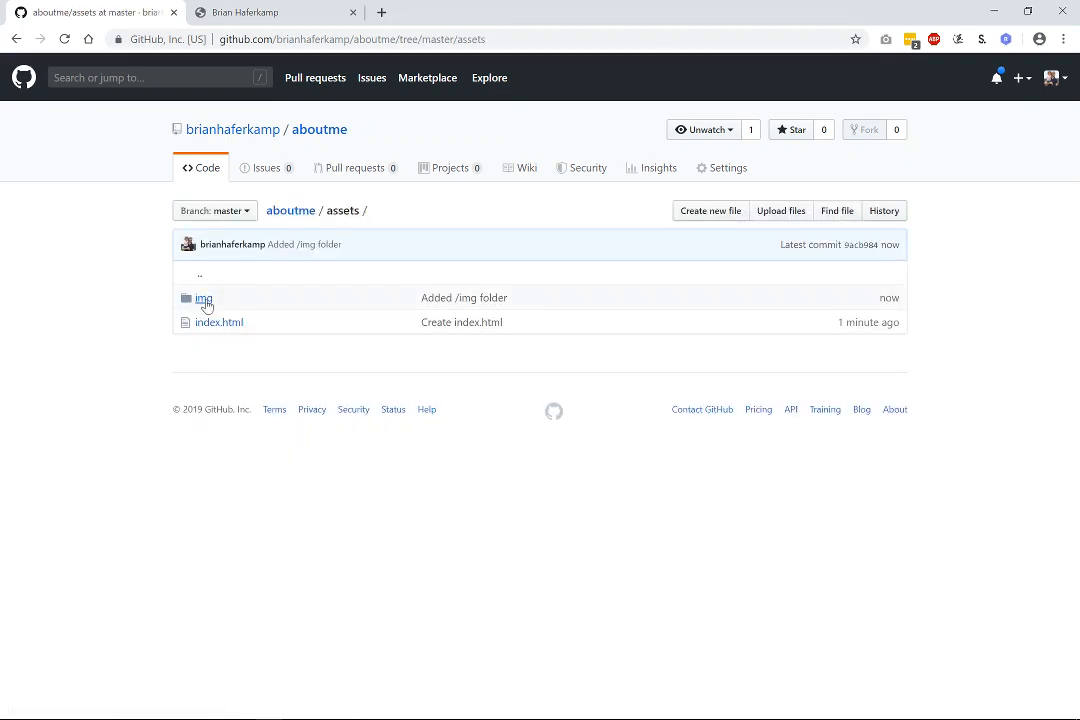
{"action": "left_click", "coordinate": [204, 302]}
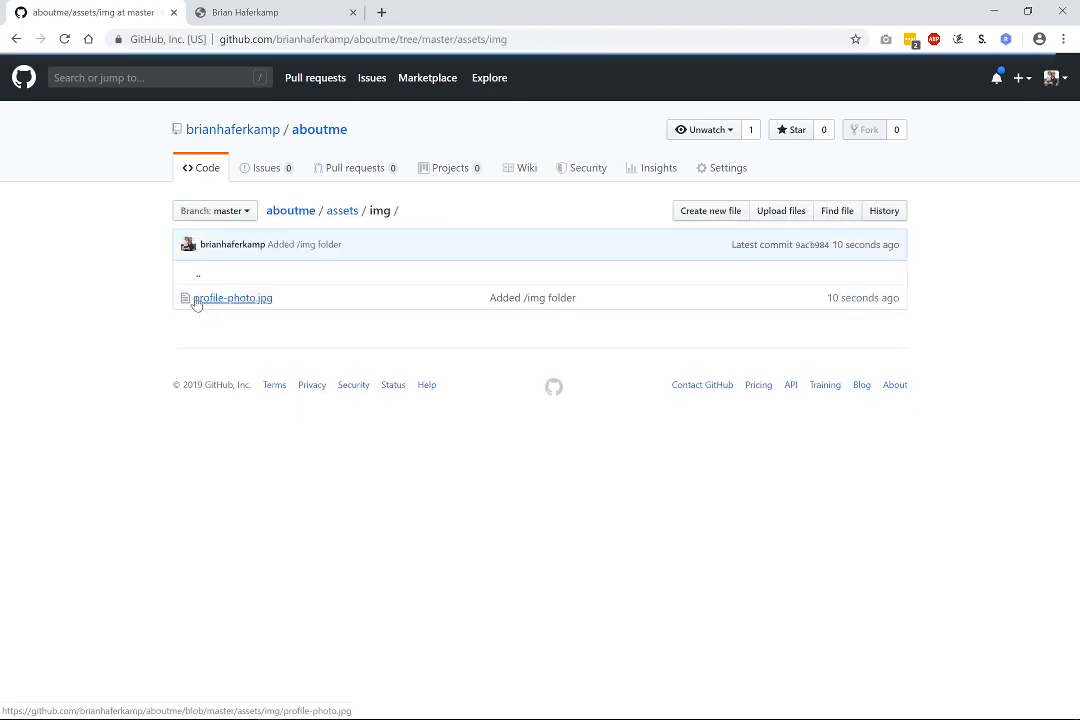
{"action": "left_click", "coordinate": [340, 211]}
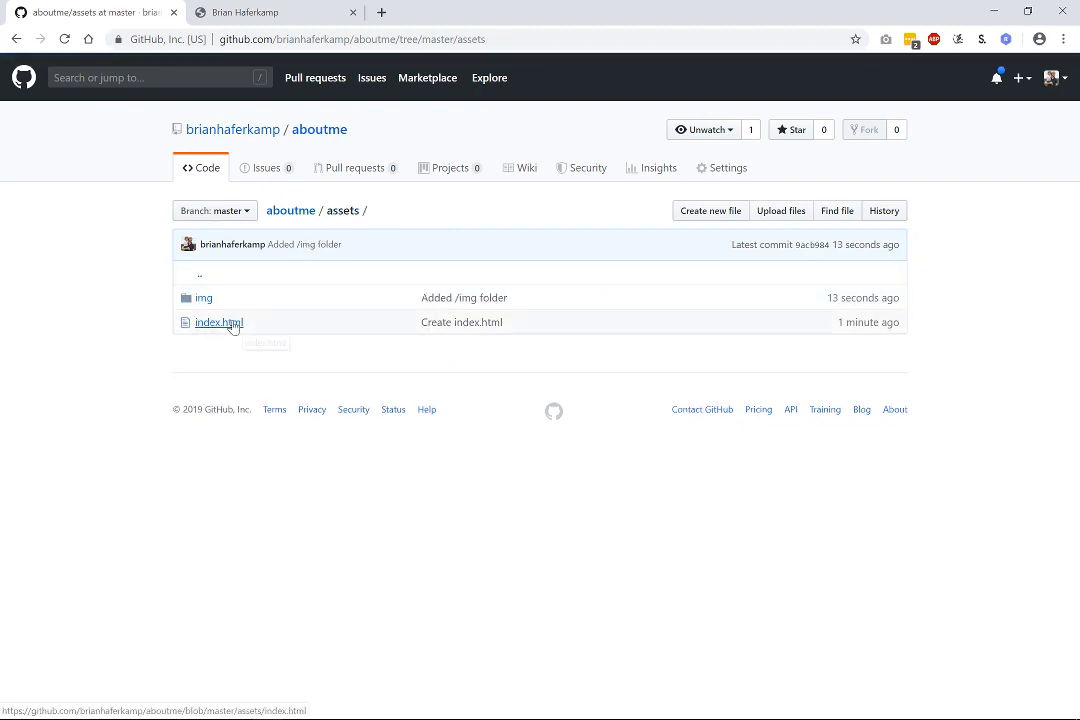
{"action": "left_click", "coordinate": [232, 324]}
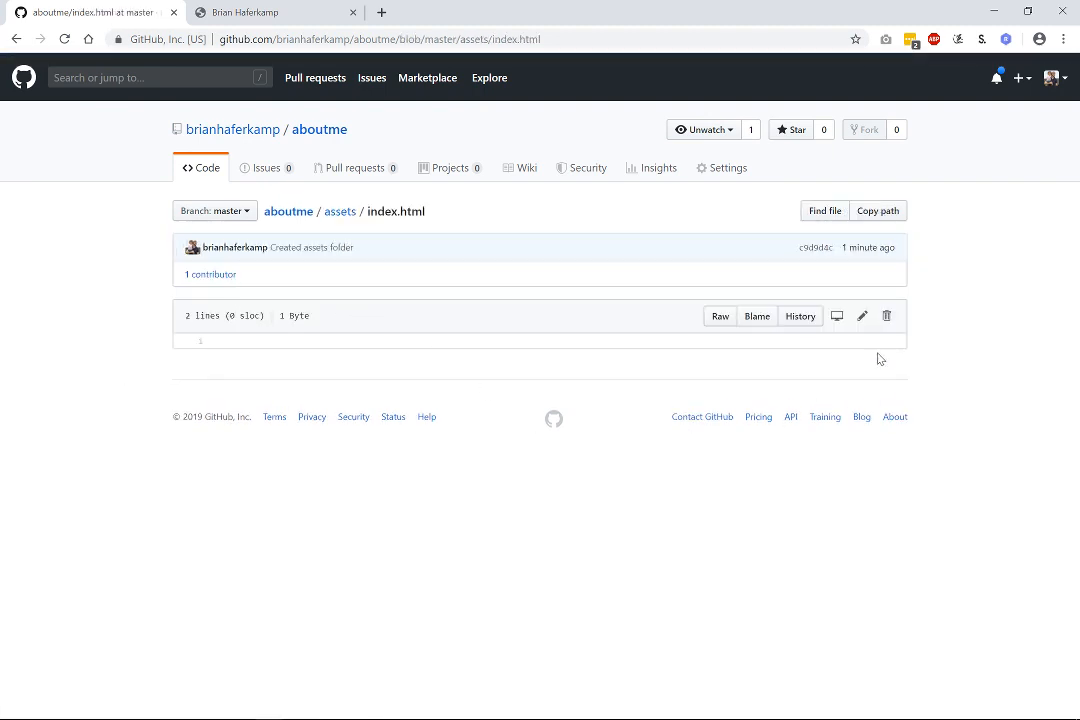
{"action": "left_click", "coordinate": [886, 316]}
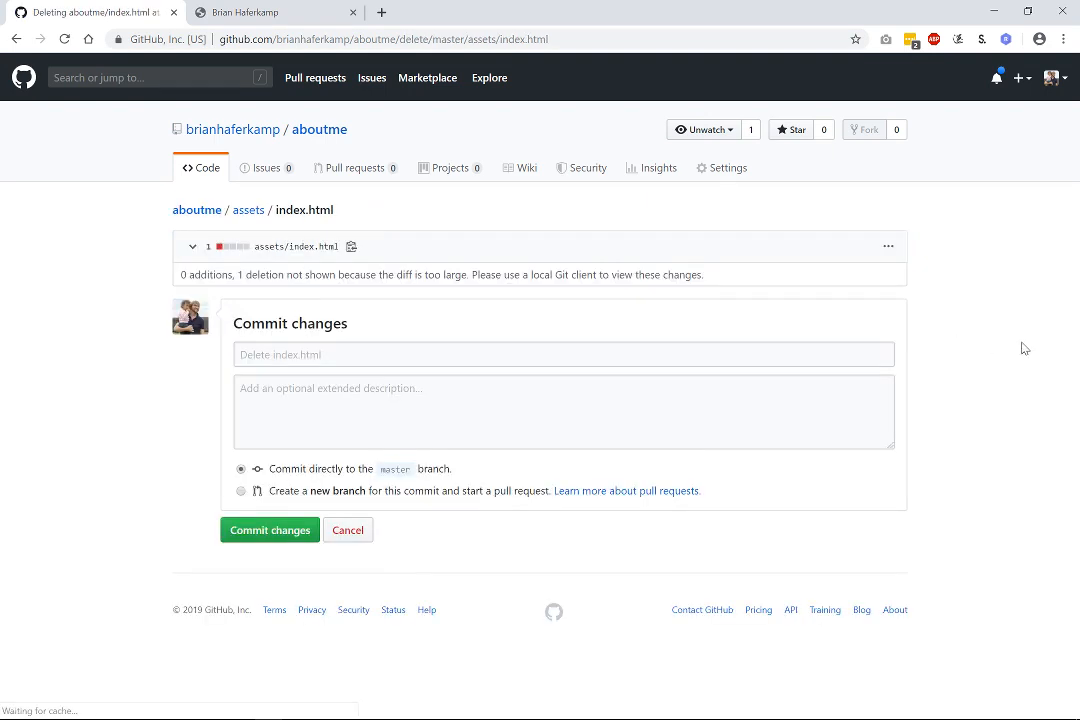
{"action": "left_click", "coordinate": [301, 535]}
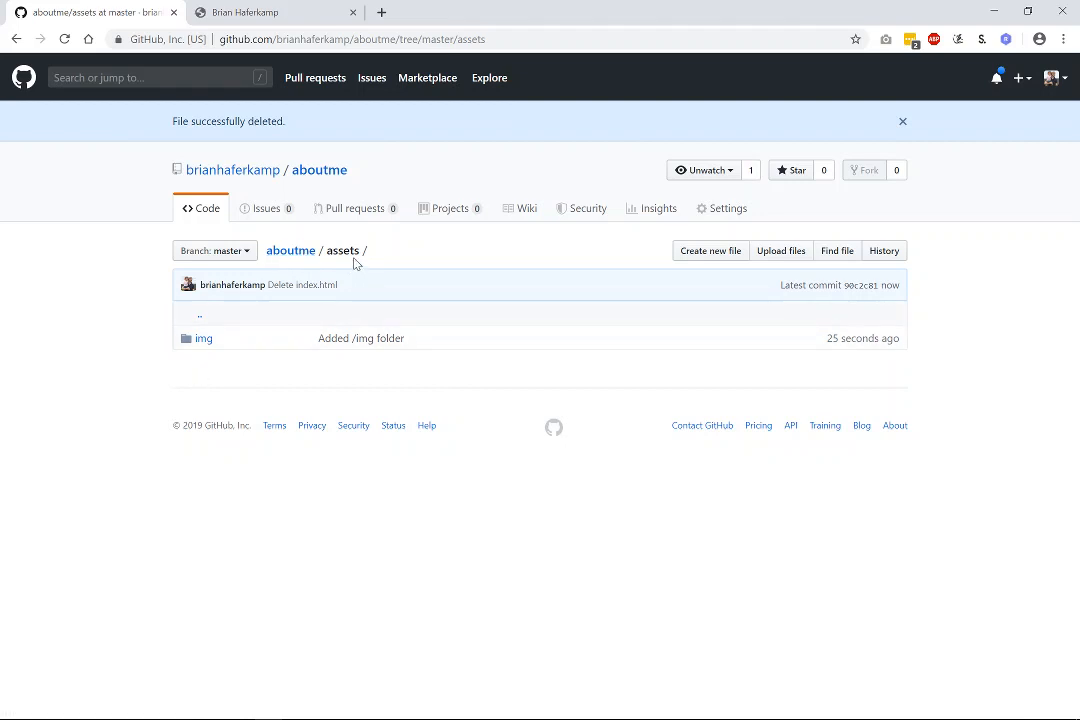
Check the img folder's contents, then return to the aboutme repository root.
{"action": "left_click", "coordinate": [206, 340]}
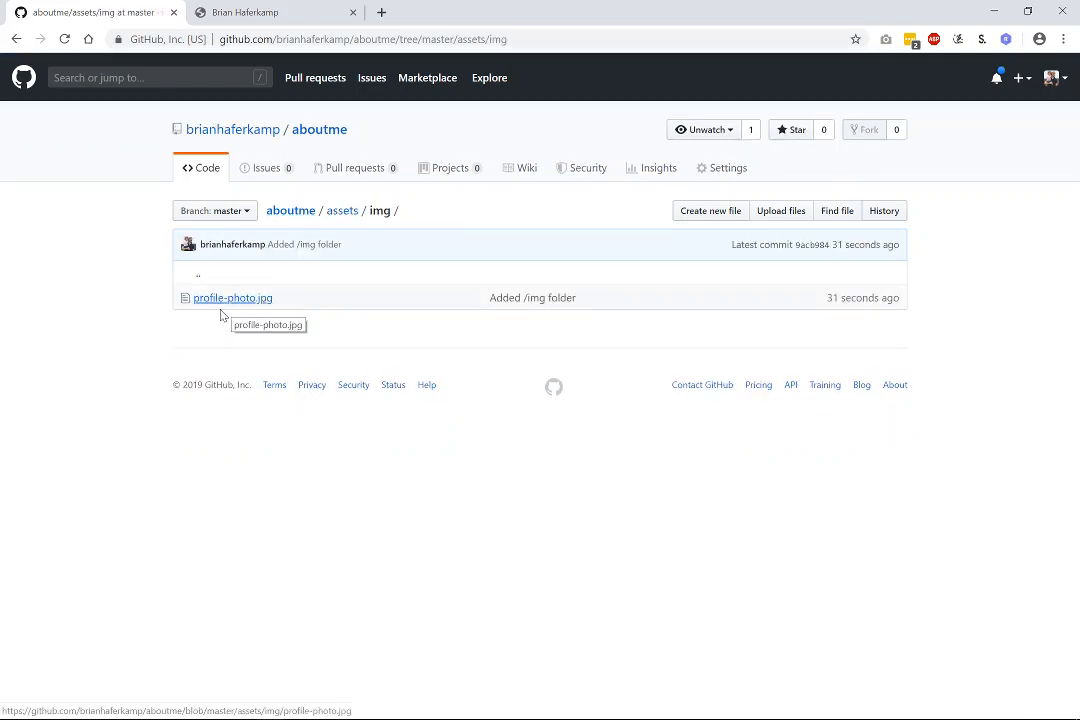
{"action": "left_click", "coordinate": [291, 213]}
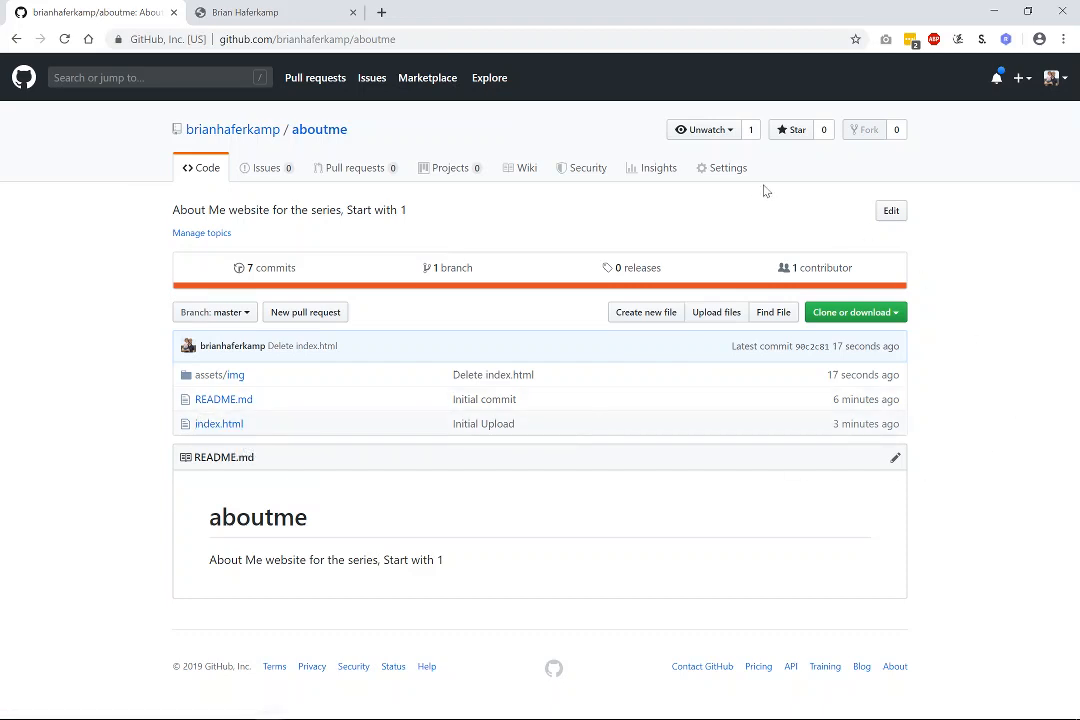
{"action": "left_click", "coordinate": [731, 172]}
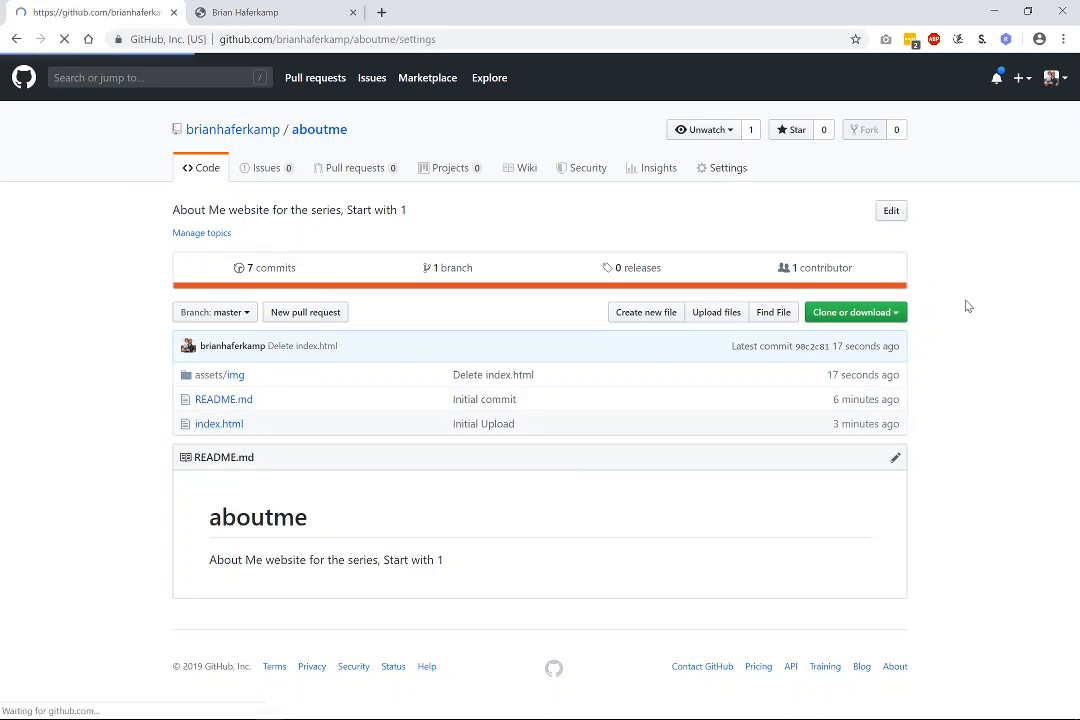
Scroll the aboutme settings down to GitHub Pages and list its Source options, currently None.
{"action": "scroll", "coordinate": [1025, 370], "scroll_direction": "down", "scroll_amount": 3}
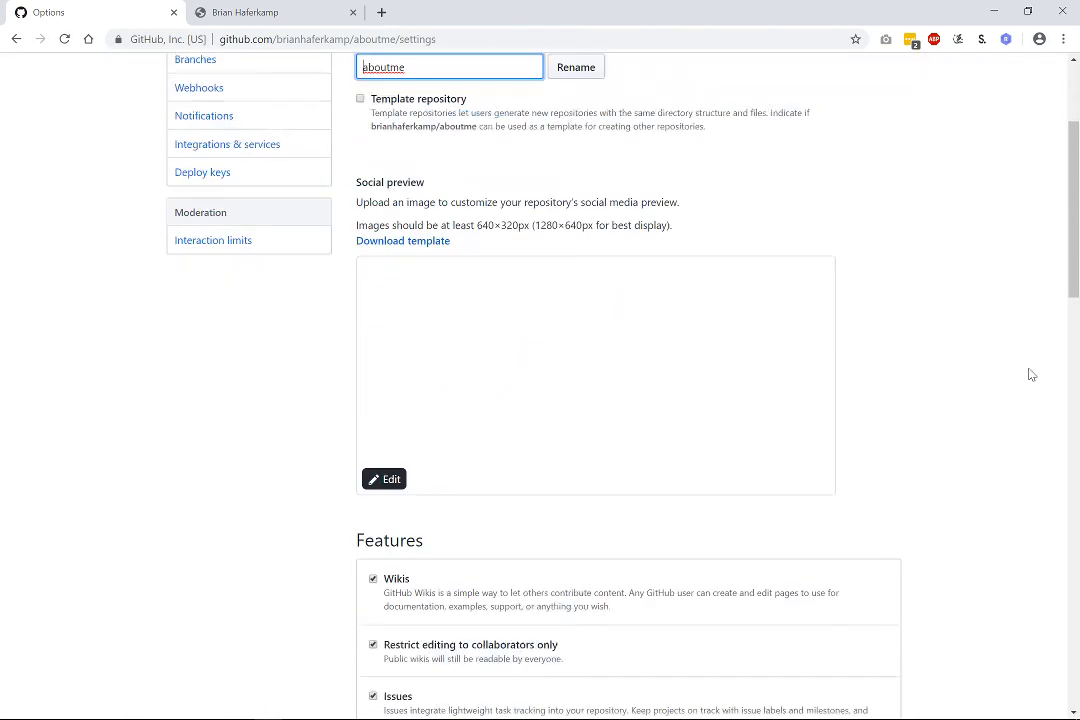
{"action": "scroll", "coordinate": [1020, 368], "scroll_direction": "down", "scroll_amount": 8}
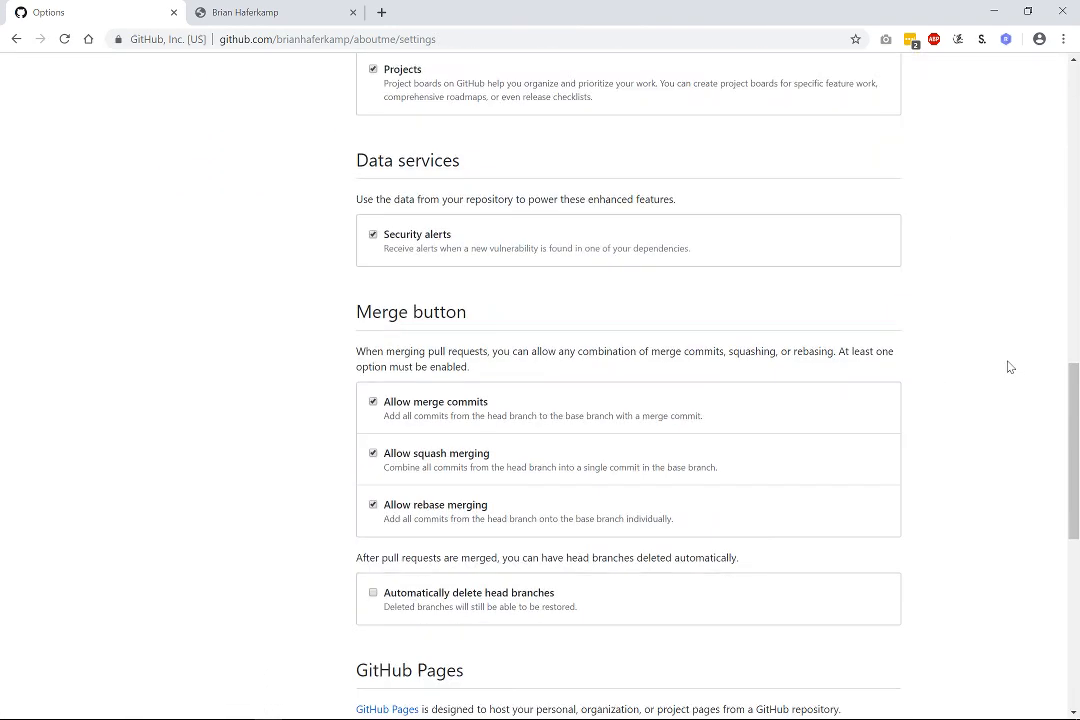
{"action": "scroll", "coordinate": [1005, 367], "scroll_direction": "down", "scroll_amount": 6}
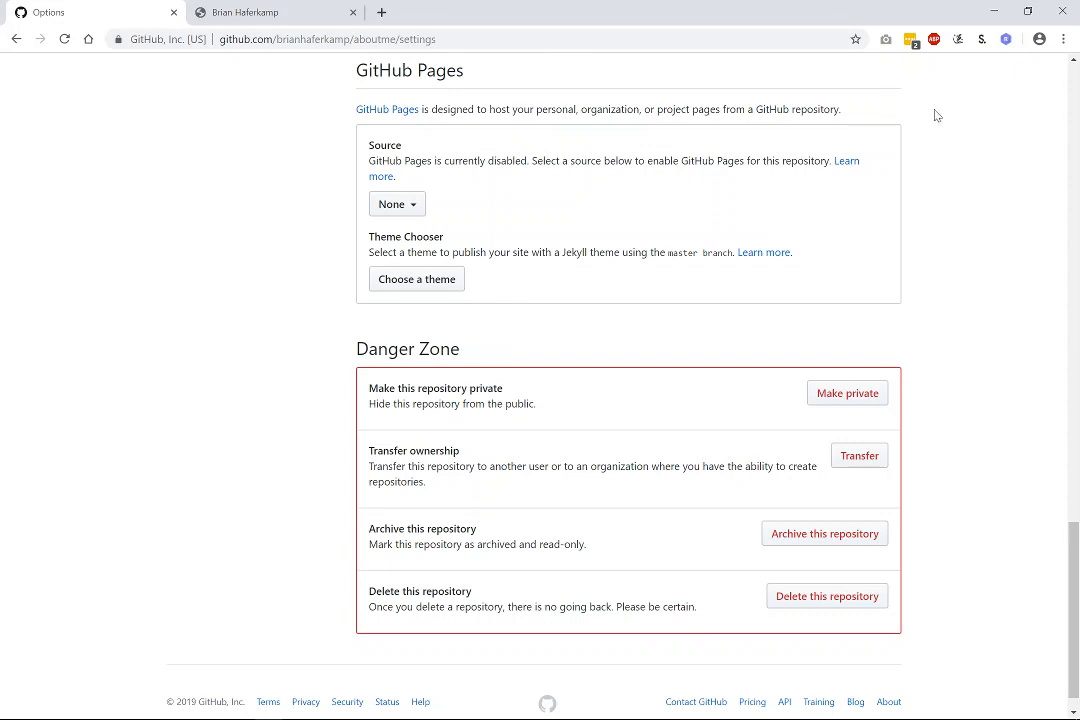
{"action": "left_click", "coordinate": [412, 205]}
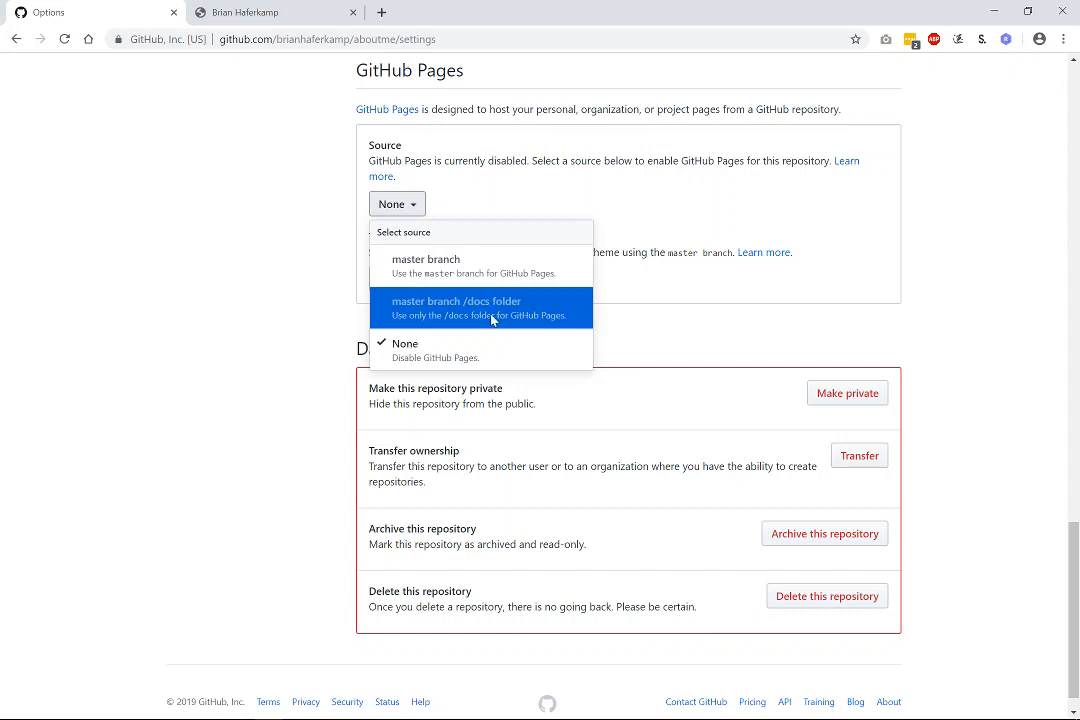
Publish GitHub Pages from the master branch and open the live aboutme site in a new tab.
{"action": "left_click", "coordinate": [463, 277]}
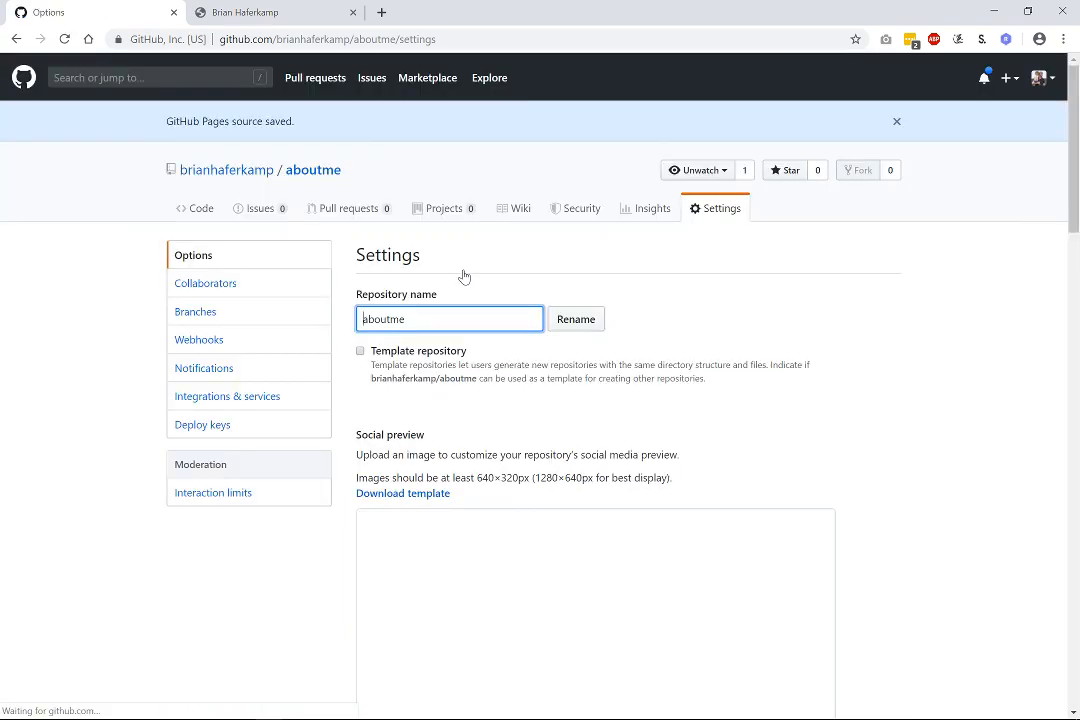
{"action": "scroll", "coordinate": [940, 432], "scroll_direction": "down", "scroll_amount": 15}
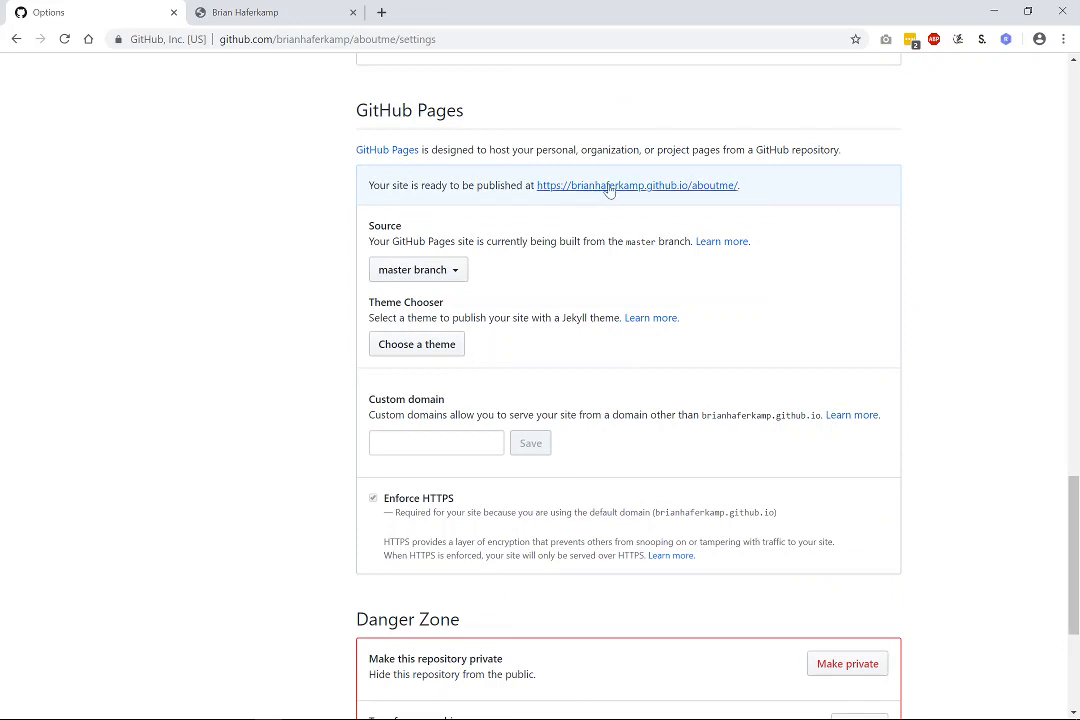
{"action": "right_click", "coordinate": [684, 189]}
{"action": "left_click", "coordinate": [712, 200]}
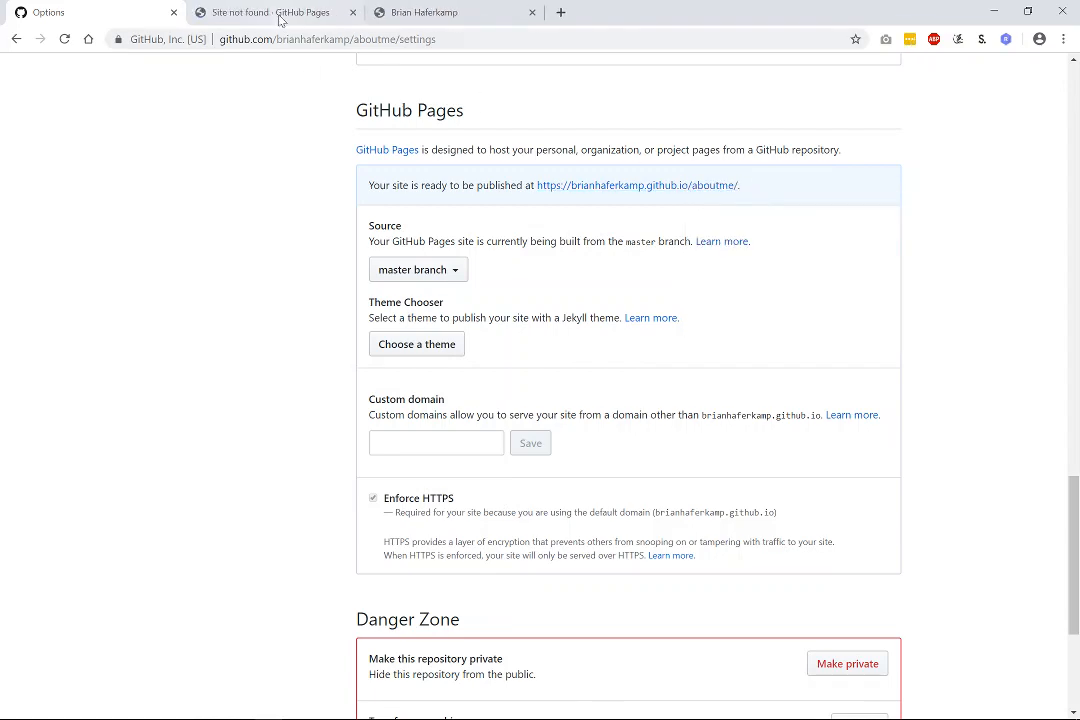
{"action": "left_click", "coordinate": [280, 19]}
{"action": "left_click", "coordinate": [98, 6]}
{"action": "scroll", "coordinate": [957, 384], "scroll_direction": "down", "scroll_amount": 2}
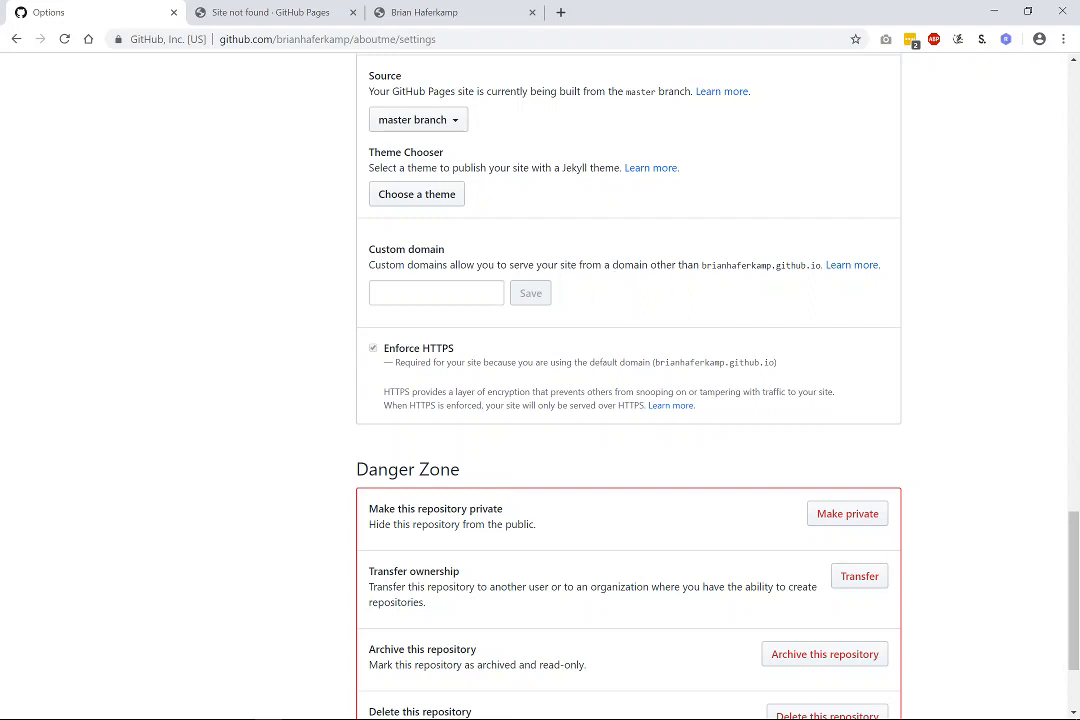
{"action": "left_click_drag", "start_coordinate": [693, 265], "coordinate": [791, 265]}
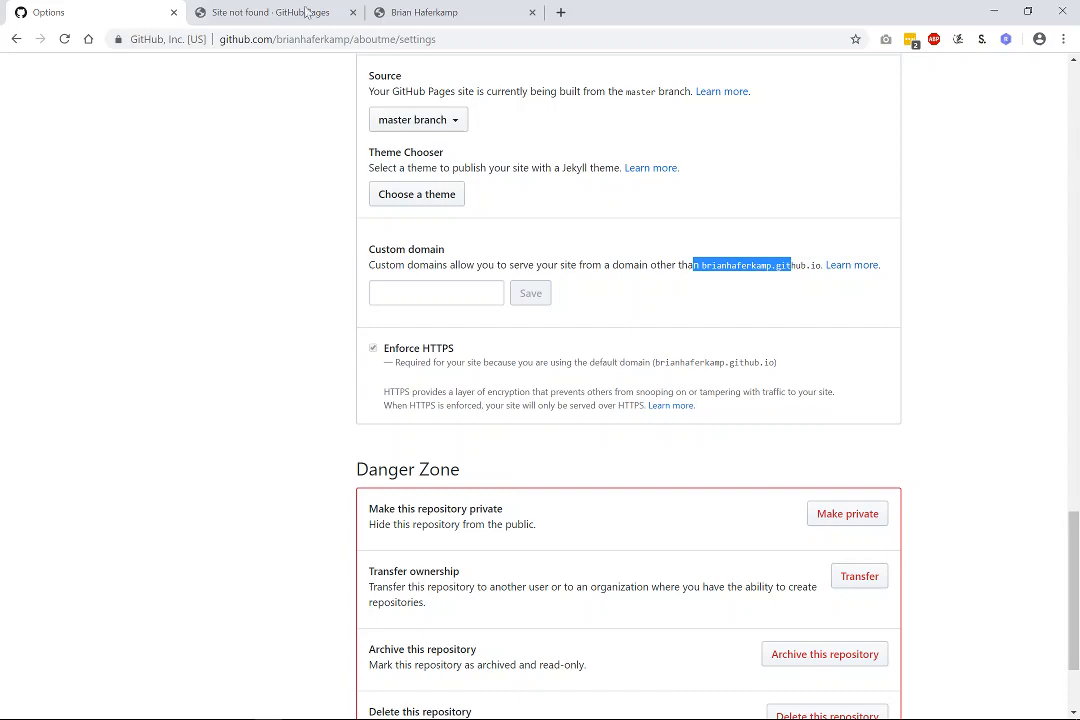
{"action": "left_click", "coordinate": [262, 12]}
{"action": "left_click", "coordinate": [64, 39]}
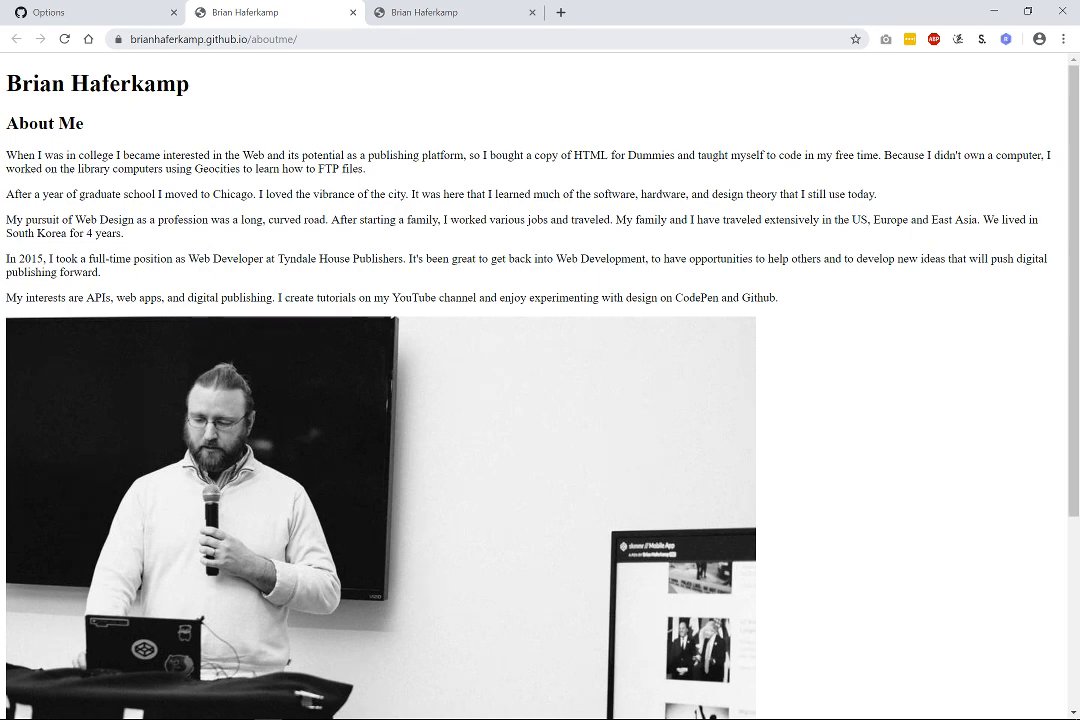
Check the live site, then reopen the aboutme repository from the profile's Repositories list.
{"action": "scroll", "coordinate": [824, 322], "scroll_direction": "down", "scroll_amount": 3}
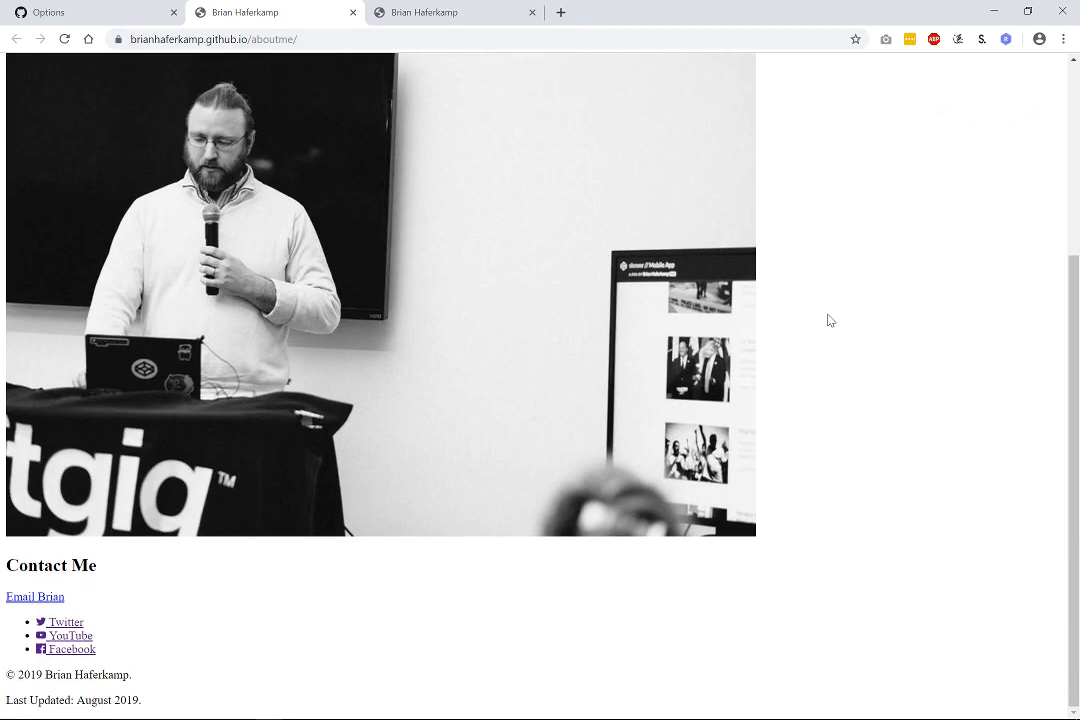
{"action": "scroll", "coordinate": [828, 320], "scroll_direction": "up", "scroll_amount": 3}
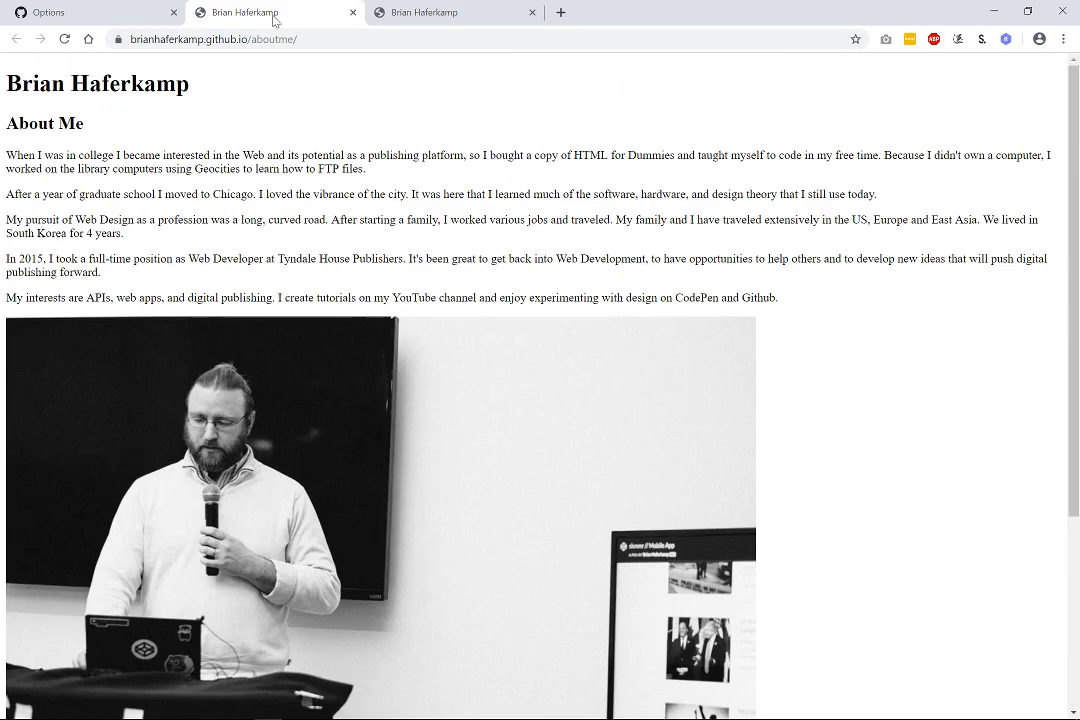
{"action": "left_click", "coordinate": [72, 13]}
{"action": "scroll", "coordinate": [214, 178], "scroll_direction": "up", "scroll_amount": 5}
{"action": "scroll", "coordinate": [214, 178], "scroll_direction": "up", "scroll_amount": 10}
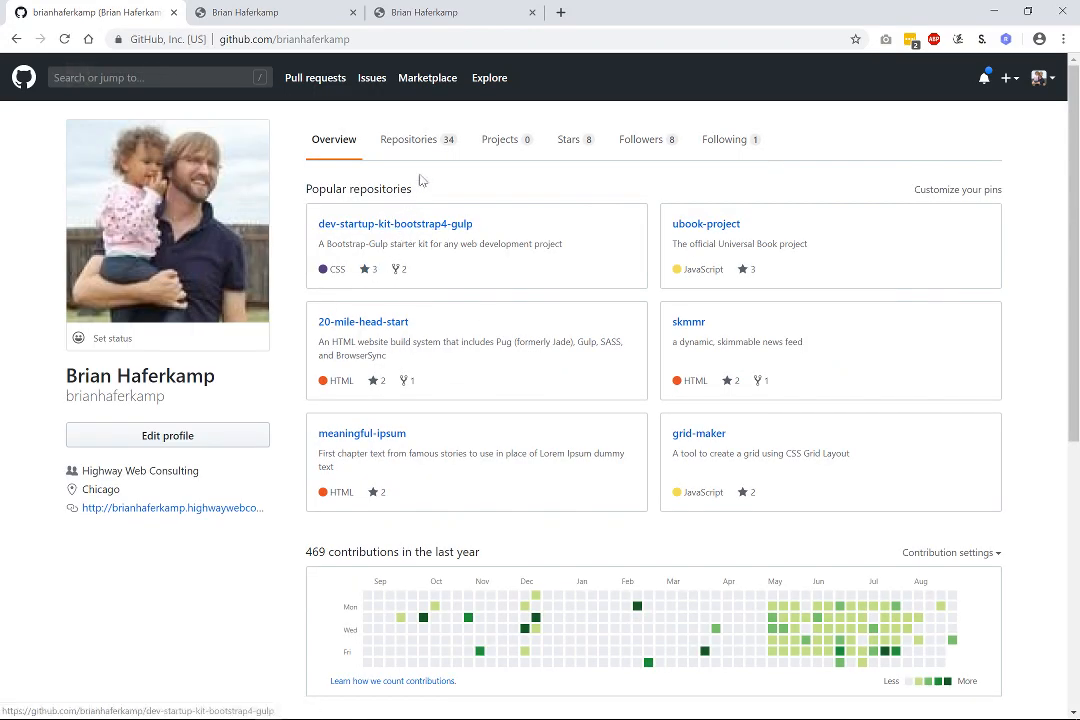
{"action": "left_click", "coordinate": [437, 160]}
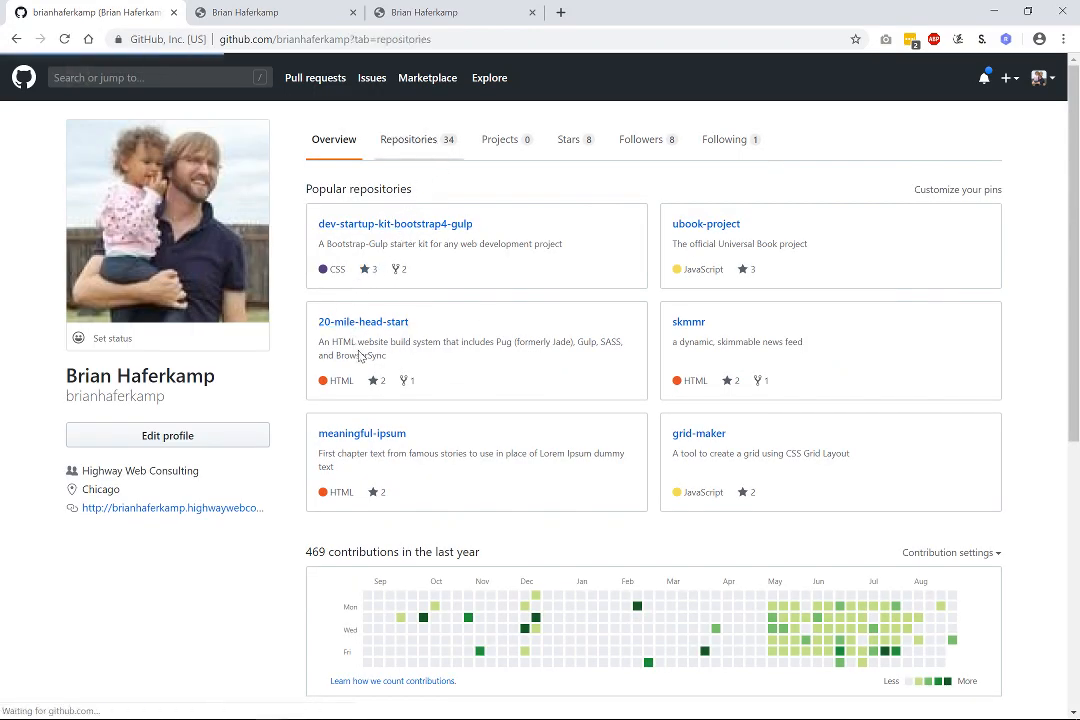
{"action": "left_click", "coordinate": [335, 241]}
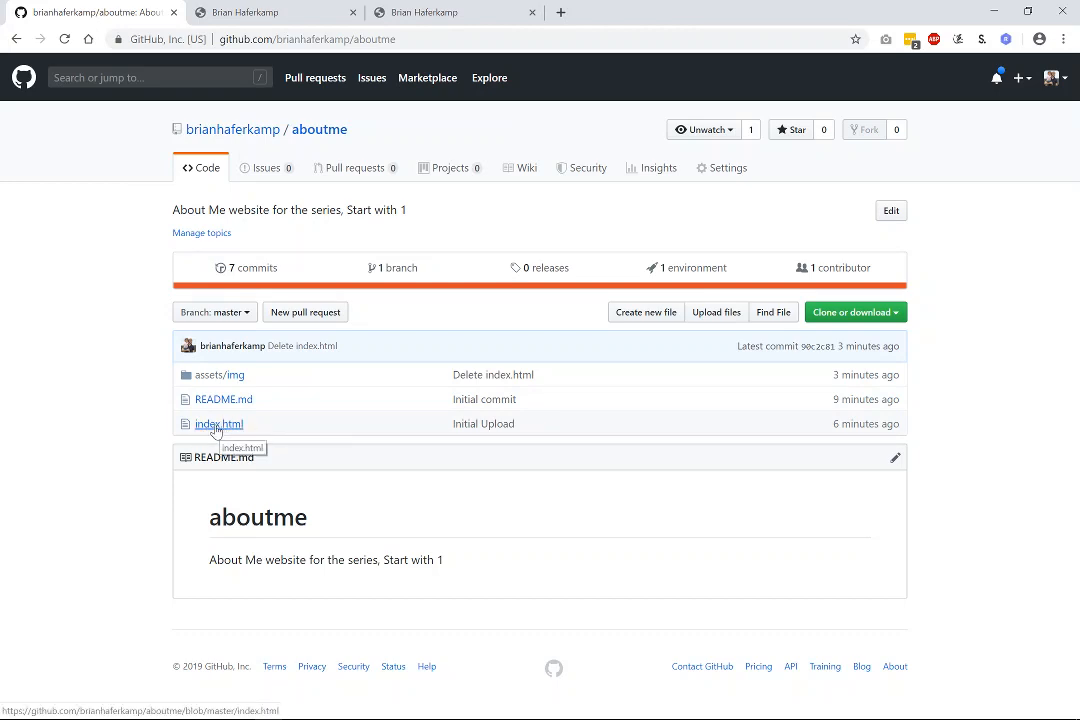
Select the live About Me site's full web address in the address bar.
{"action": "left_click", "coordinate": [270, 8]}
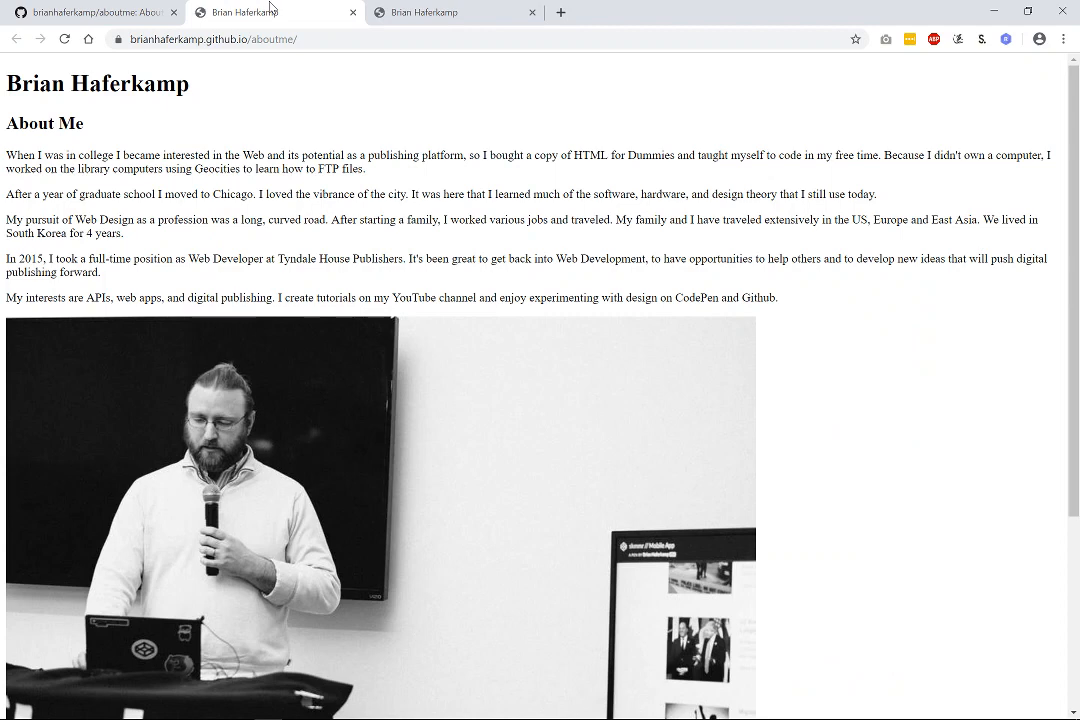
{"action": "key", "text": "ctrl+l"}
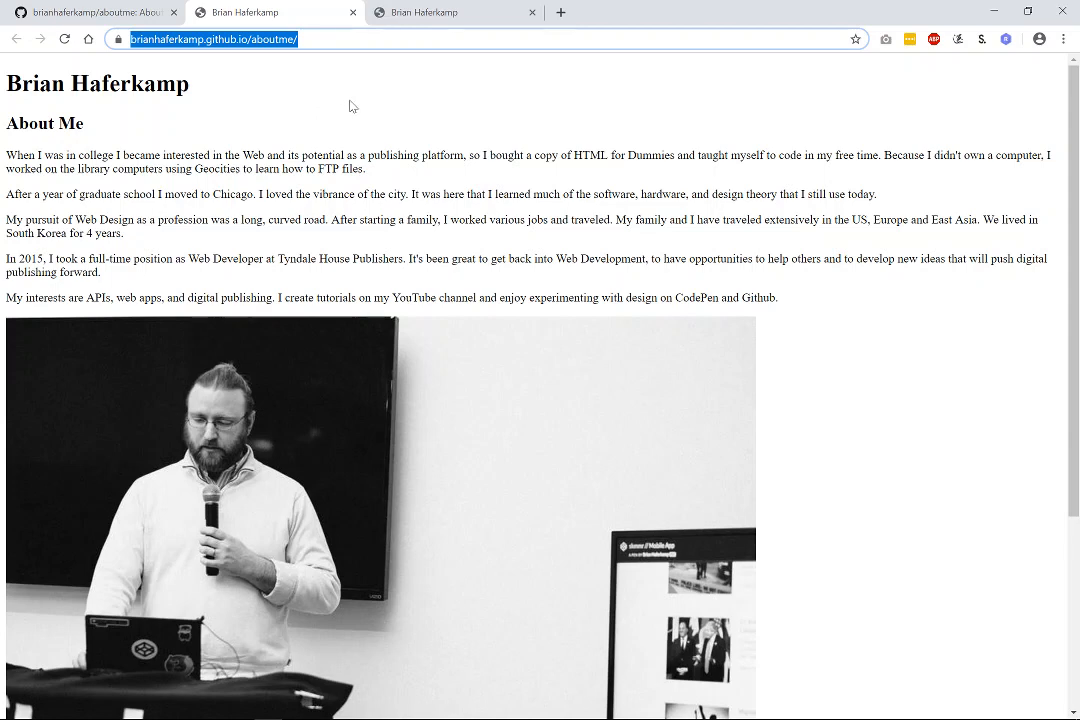
{"action": "left_click", "coordinate": [560, 13]}
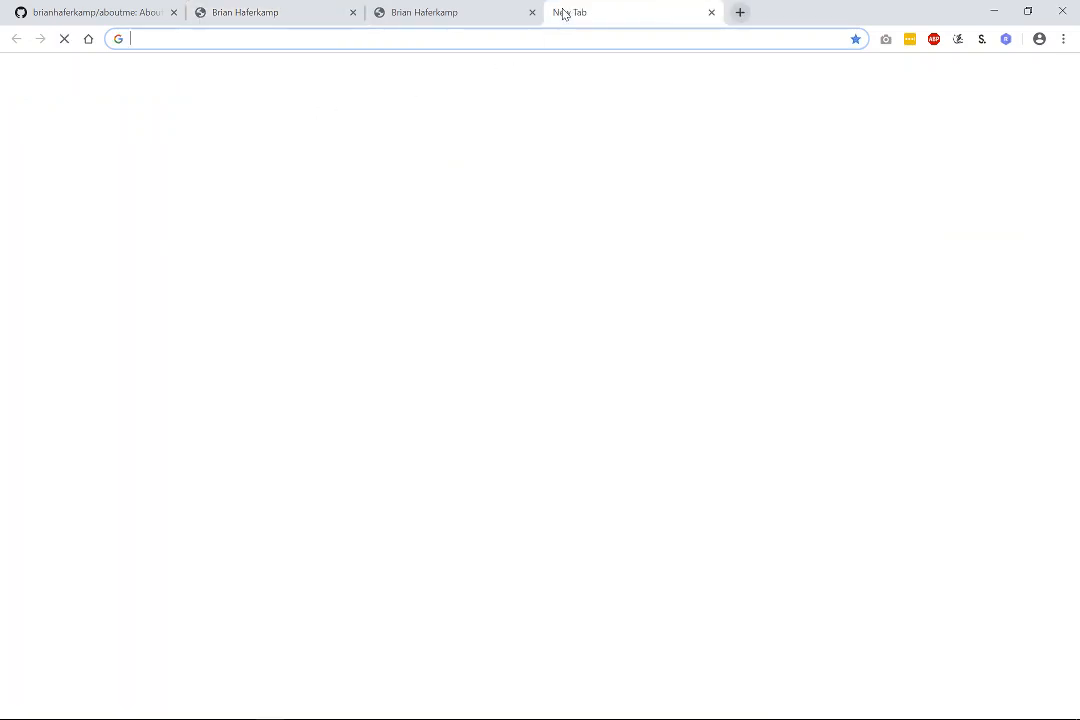
Go to twitter.com and log in with the account username and password.
{"action": "type", "text": "twit"}
{"action": "key", "text": "Return"}
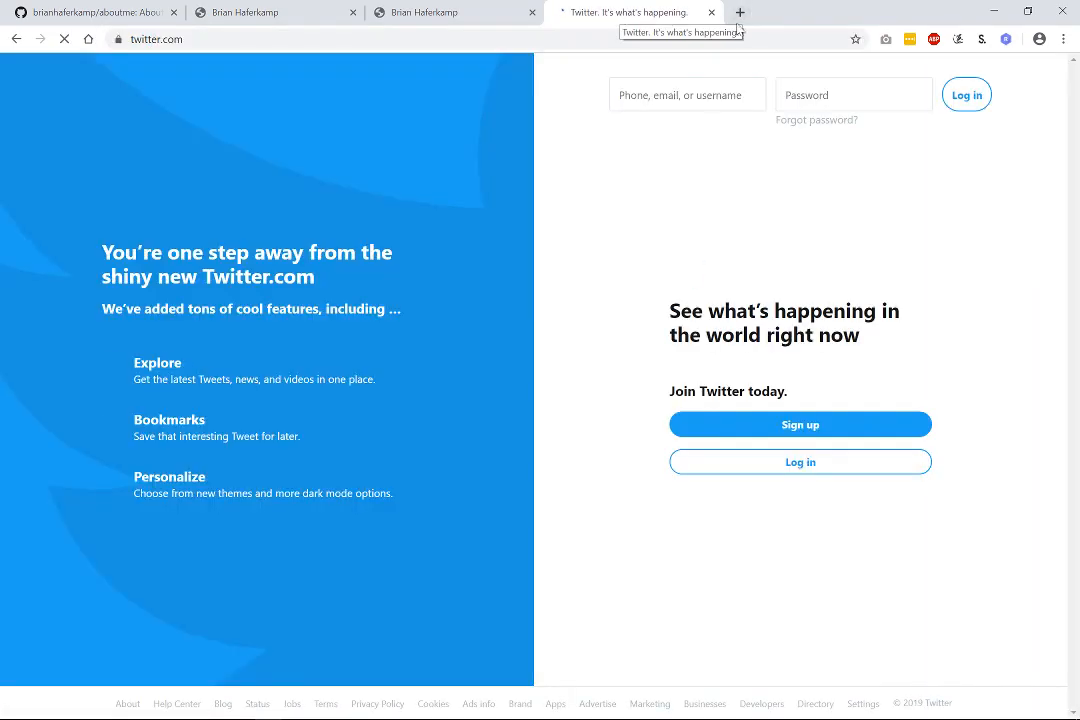
{"action": "left_click", "coordinate": [640, 92]}
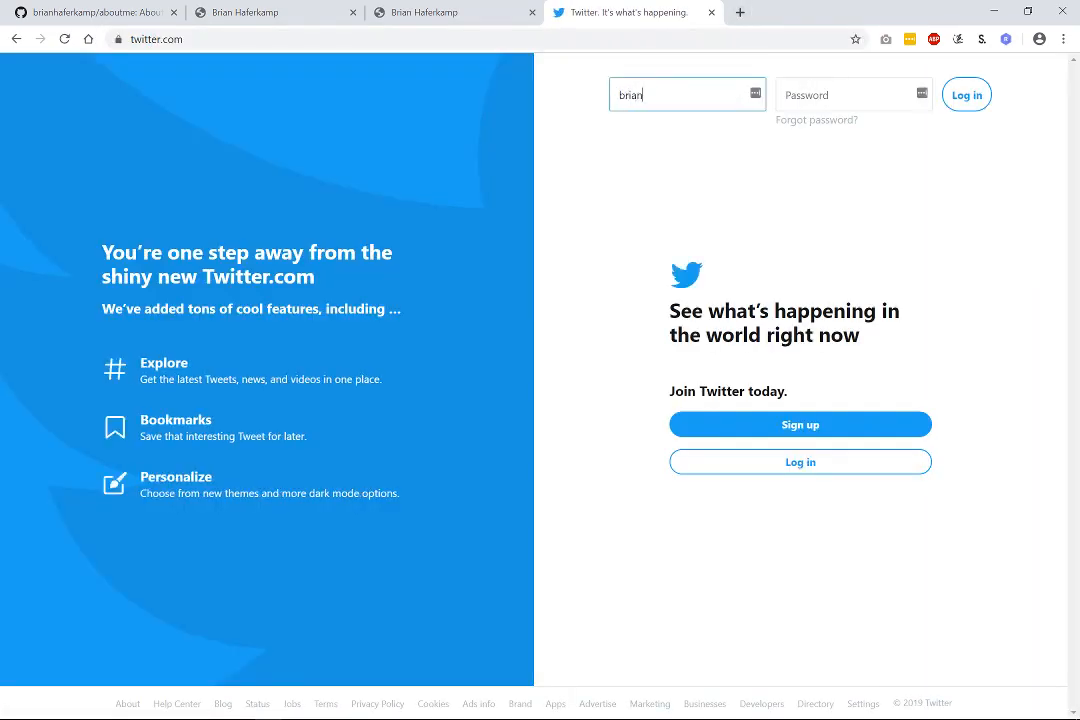
{"action": "key", "text": "Tab"}
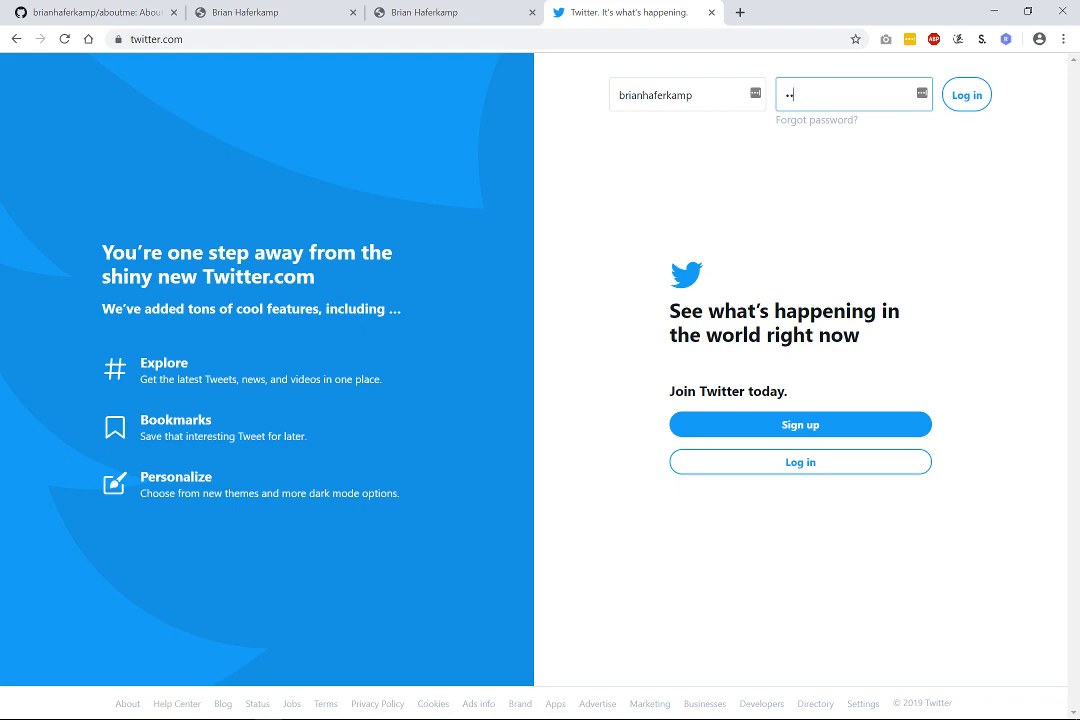
{"action": "key", "text": "Return"}
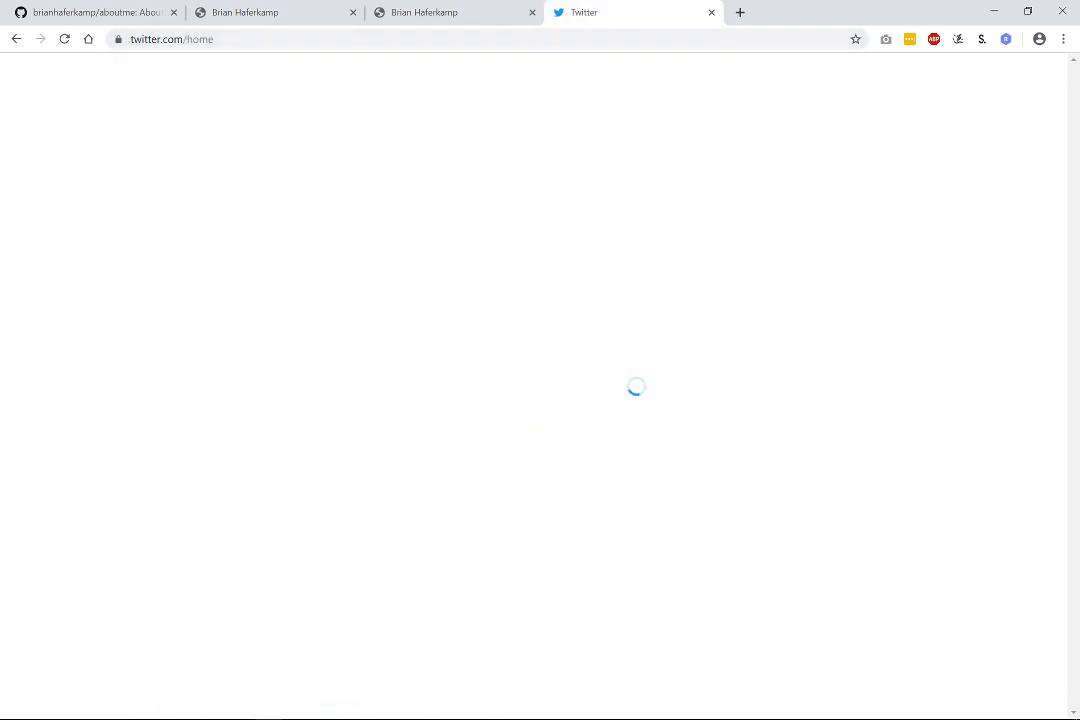
Tweet the copied aboutme site address, then open the tweeted link.
{"action": "left_click", "coordinate": [268, 16]}
{"action": "right_click", "coordinate": [266, 38]}
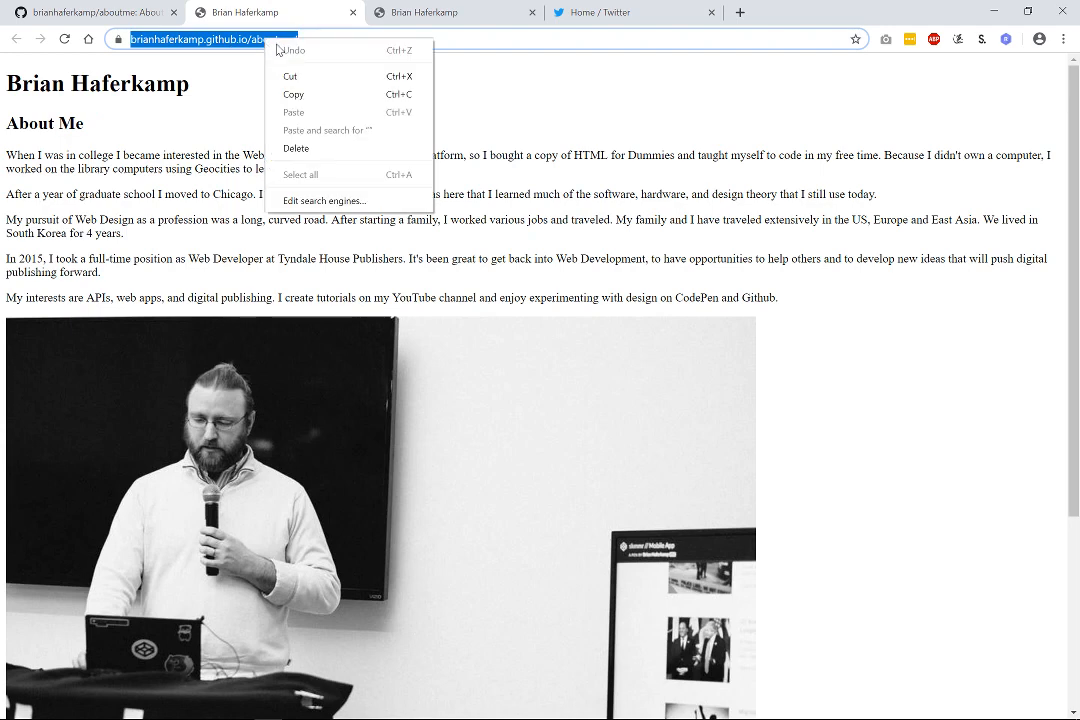
{"action": "left_click", "coordinate": [291, 97]}
{"action": "left_click", "coordinate": [600, 12]}
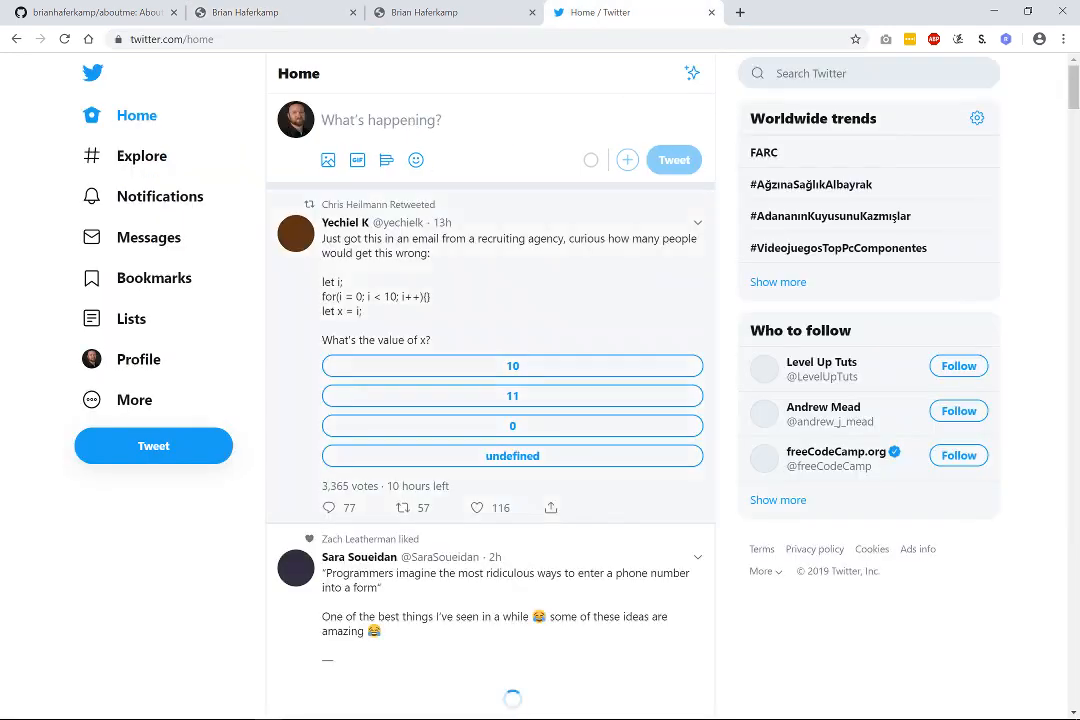
{"action": "left_click", "coordinate": [614, 130]}
{"action": "key", "text": "ctrl+v"}
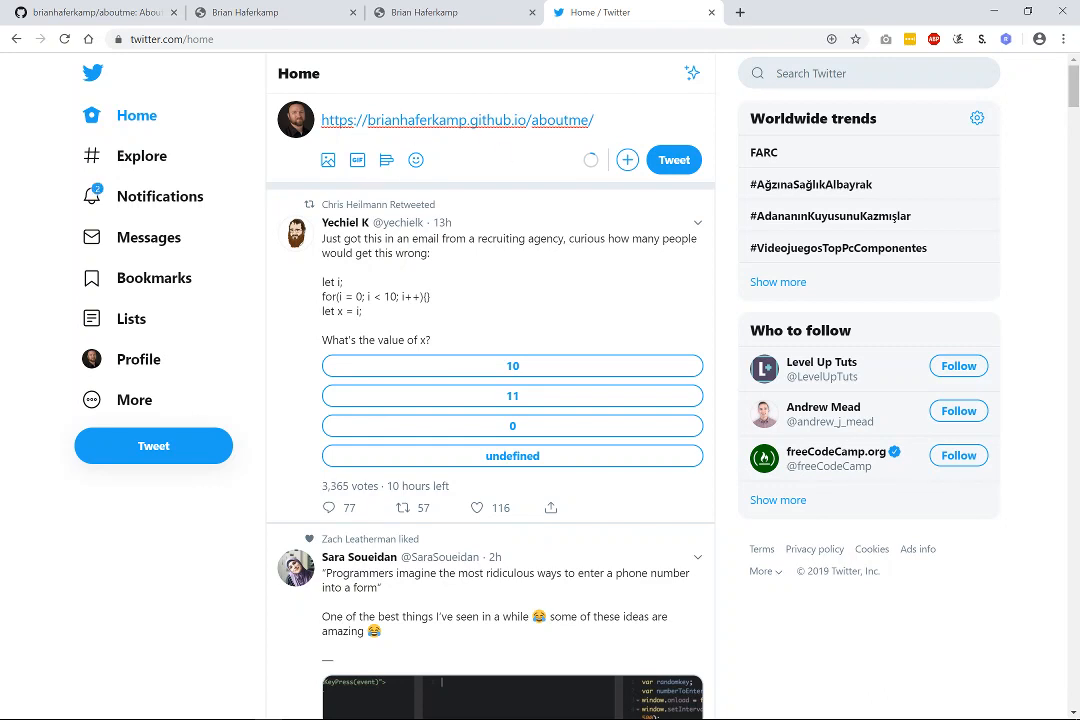
{"action": "left_click", "coordinate": [674, 160]}
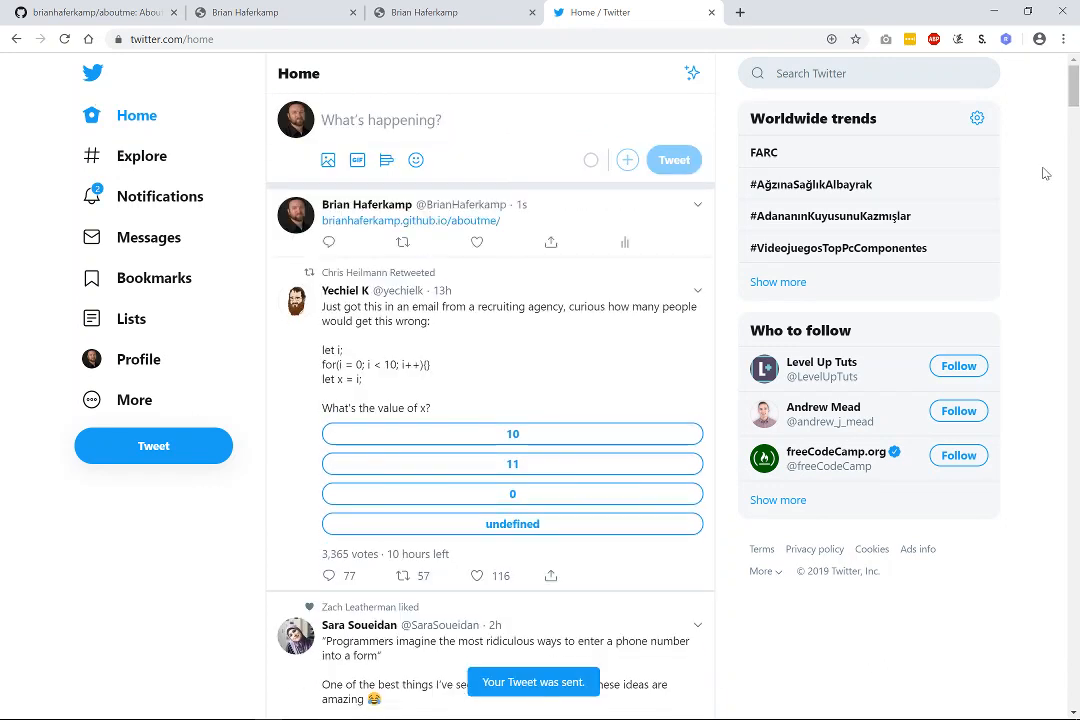
{"action": "left_click", "coordinate": [419, 229]}
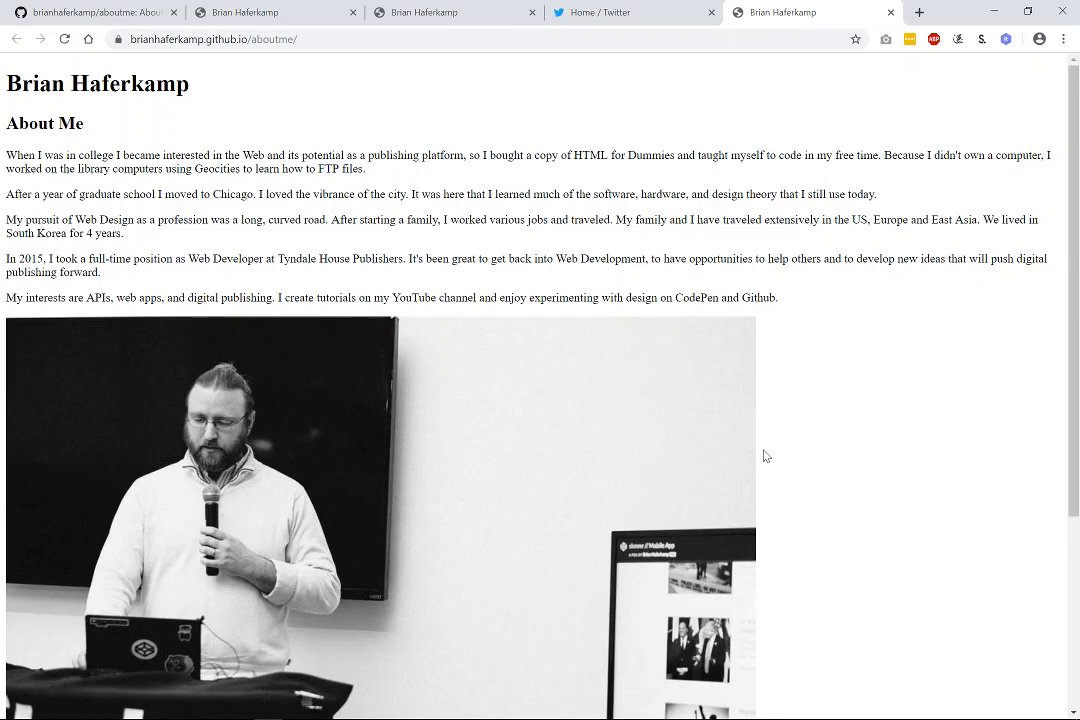
{"action": "left_click_drag", "start_coordinate": [150, 155], "coordinate": [873, 316]}
{"action": "left_click", "coordinate": [868, 349]}
Close the two duplicate About Me tabs and delete the posted aboutme tweet.
{"action": "left_click", "coordinate": [353, 12]}
{"action": "left_click", "coordinate": [353, 12]}
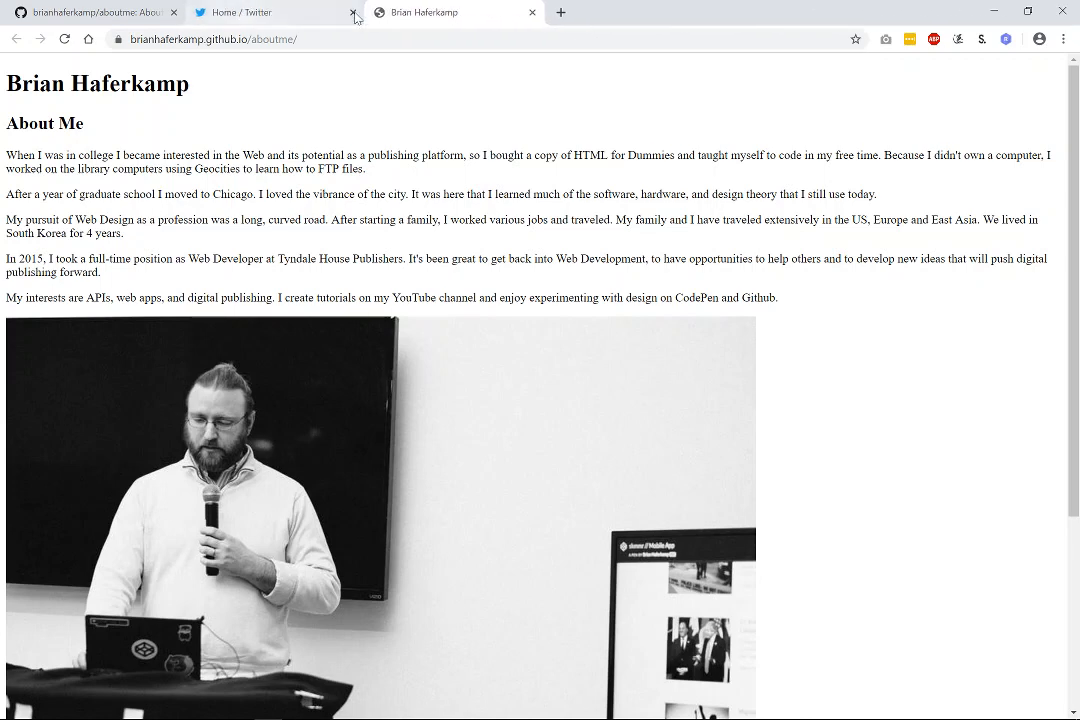
{"action": "left_click", "coordinate": [300, 12]}
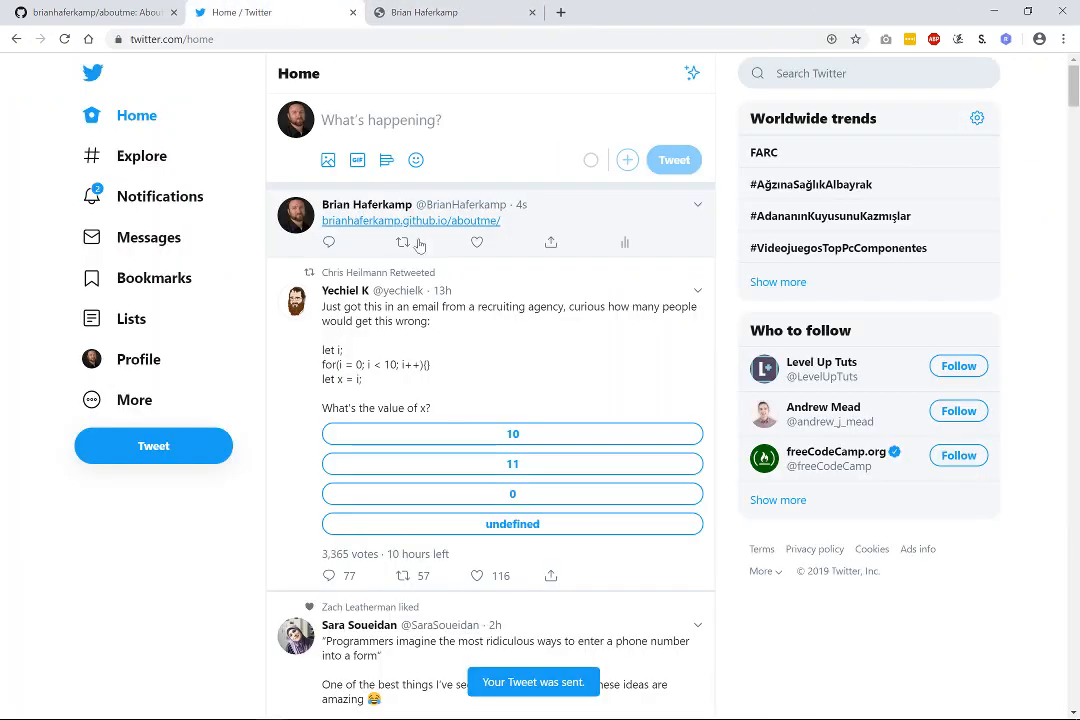
{"action": "left_click", "coordinate": [698, 209]}
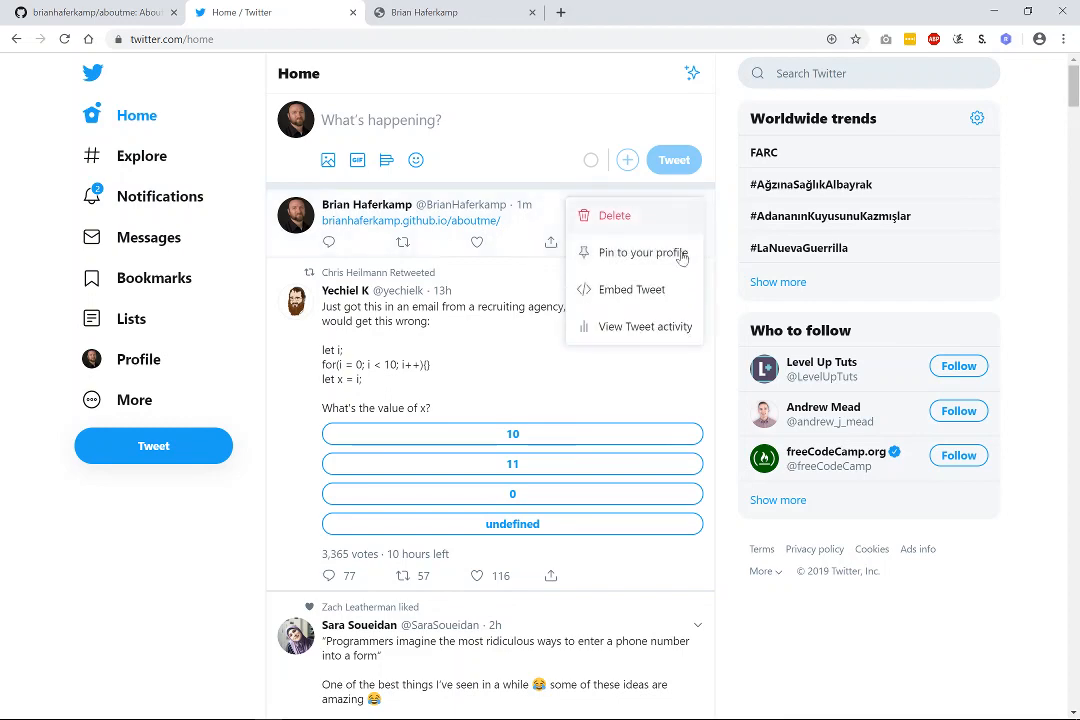
{"action": "left_click", "coordinate": [618, 222]}
{"action": "left_click", "coordinate": [606, 437]}
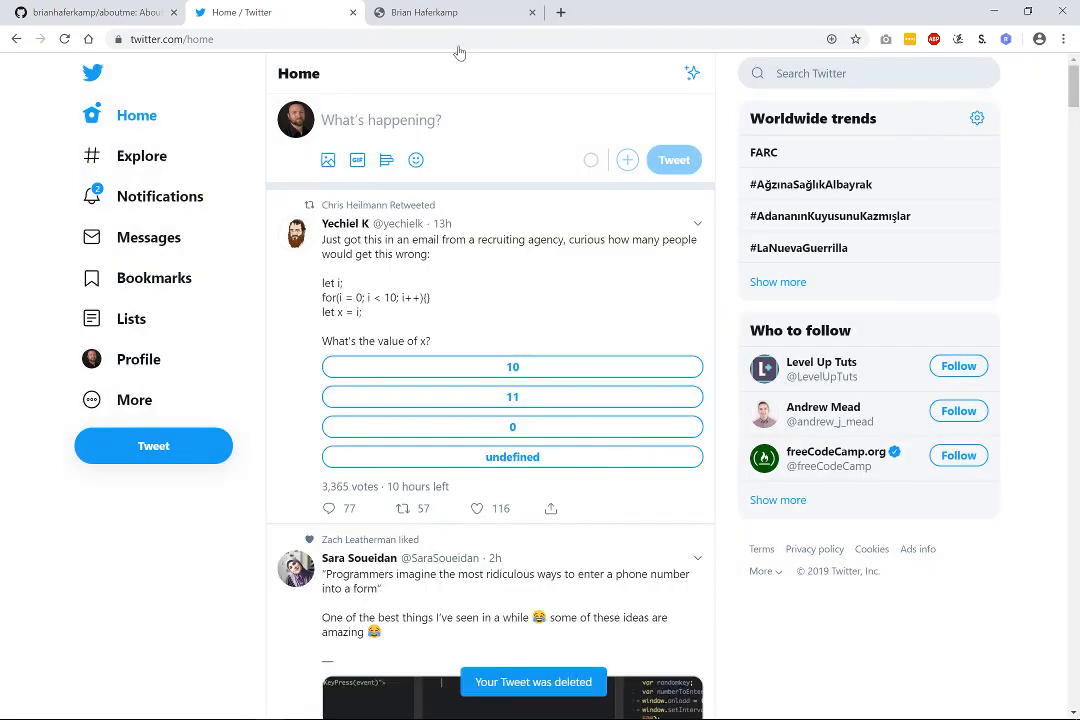
Close the Twitter tab and the About Me page tab.
{"action": "left_click", "coordinate": [352, 13]}
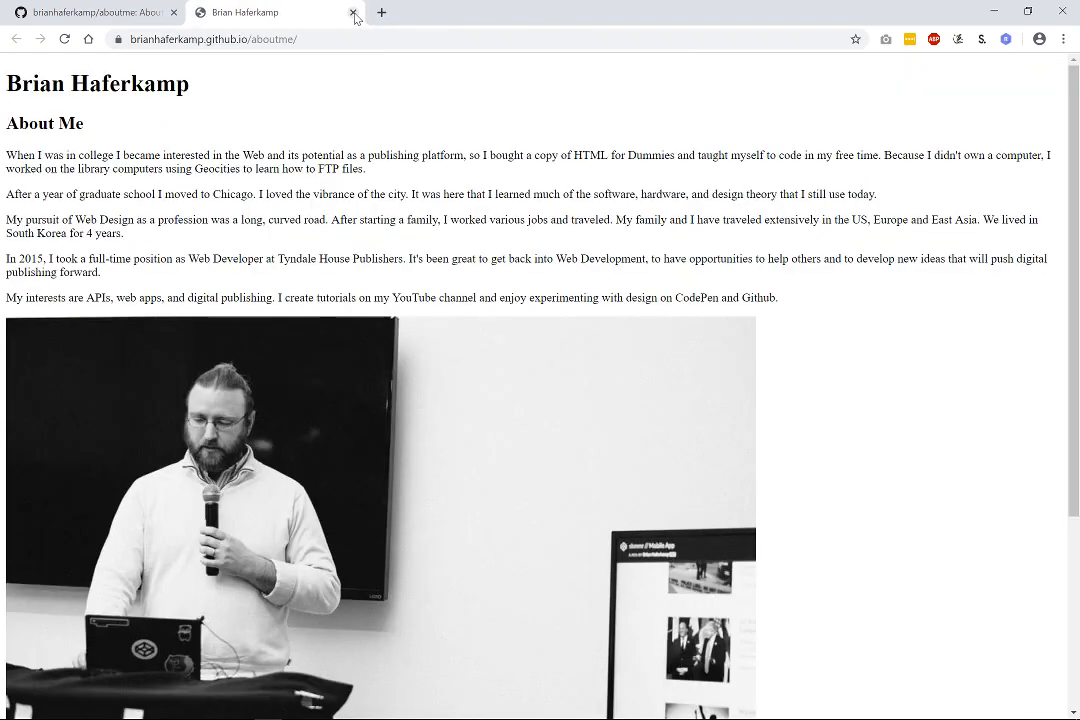
{"action": "left_click", "coordinate": [276, 42]}
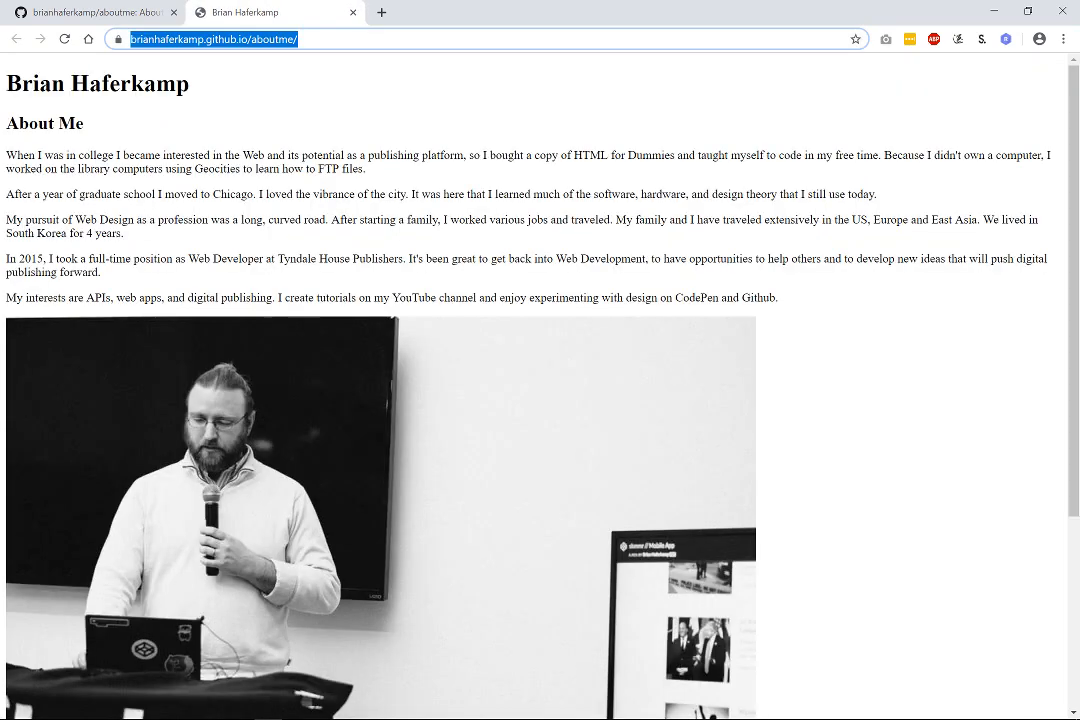
{"action": "left_click", "coordinate": [352, 12]}
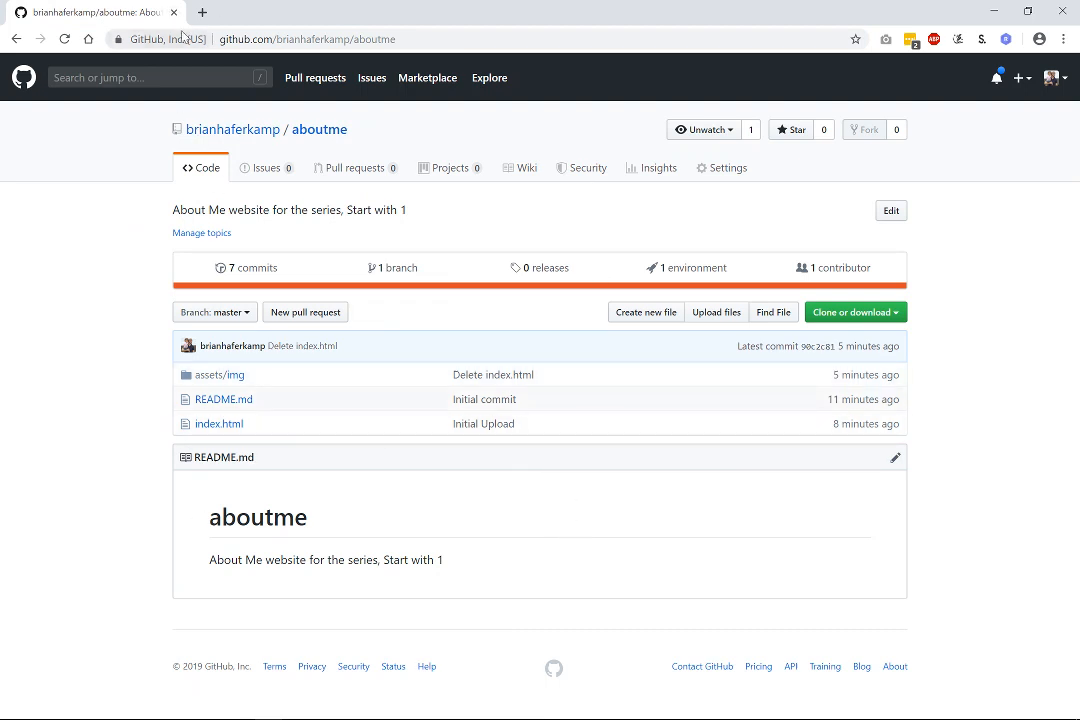
Load highwaywebconsulting.com/aboutme in a new tab, which shows 404, and select 'aboutme' in the address.
{"action": "key", "text": "ctrl+t"}
{"action": "type", "text": "highwa"}
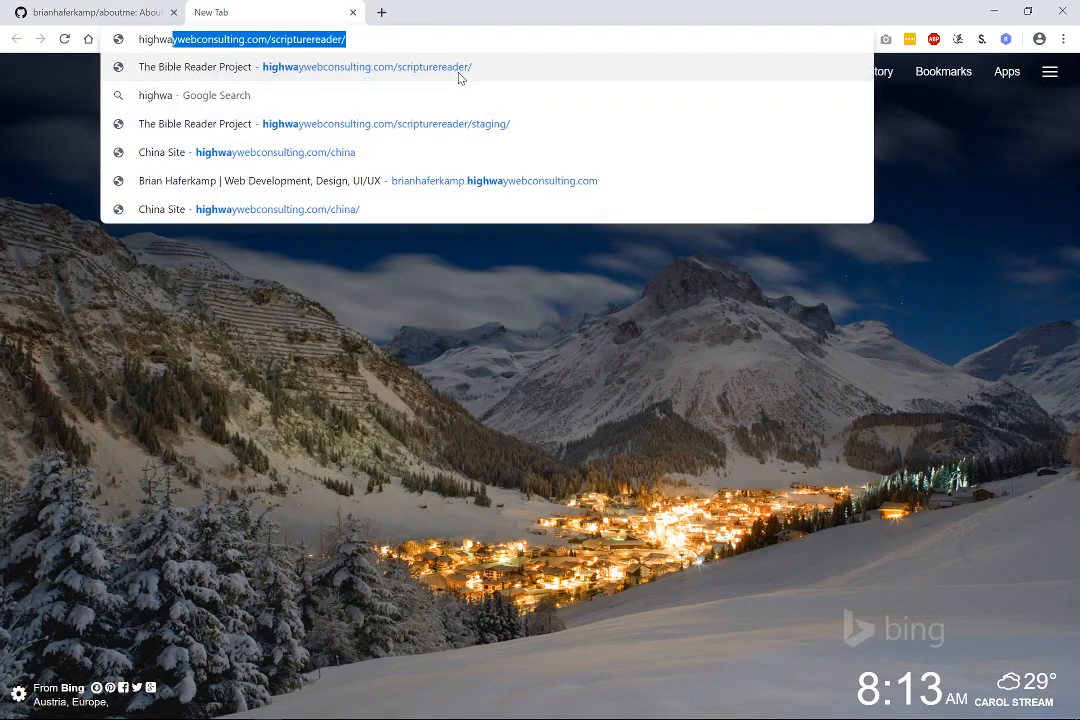
{"action": "type", "text": "ywebconsult"}
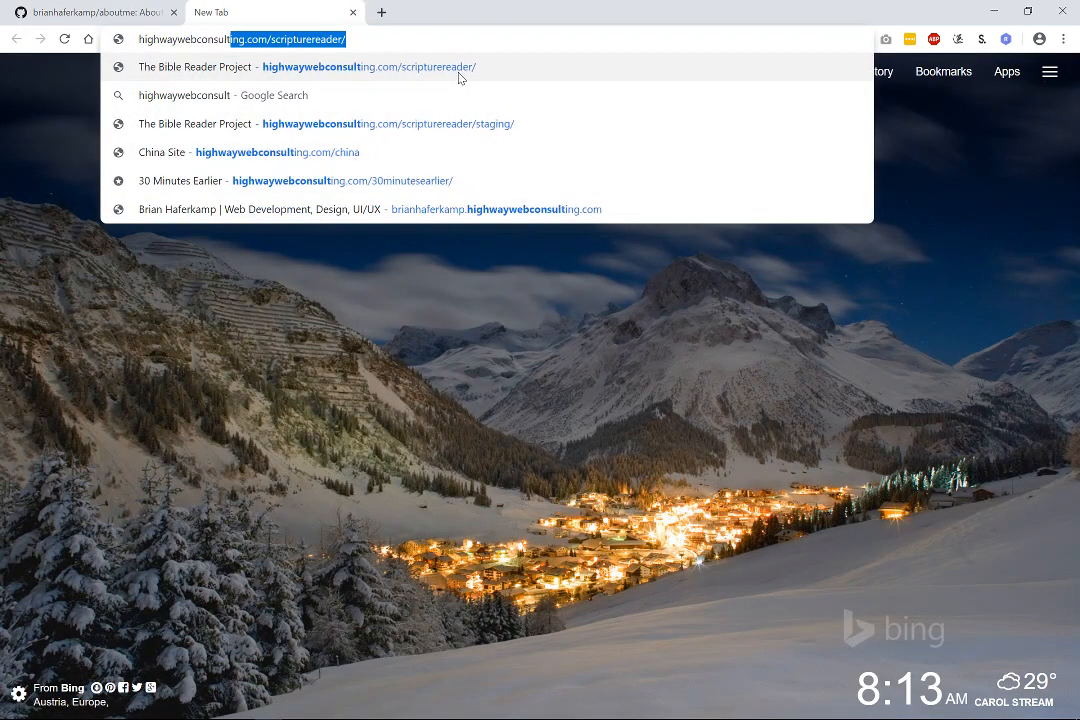
{"action": "type", "text": "ing.com/"}
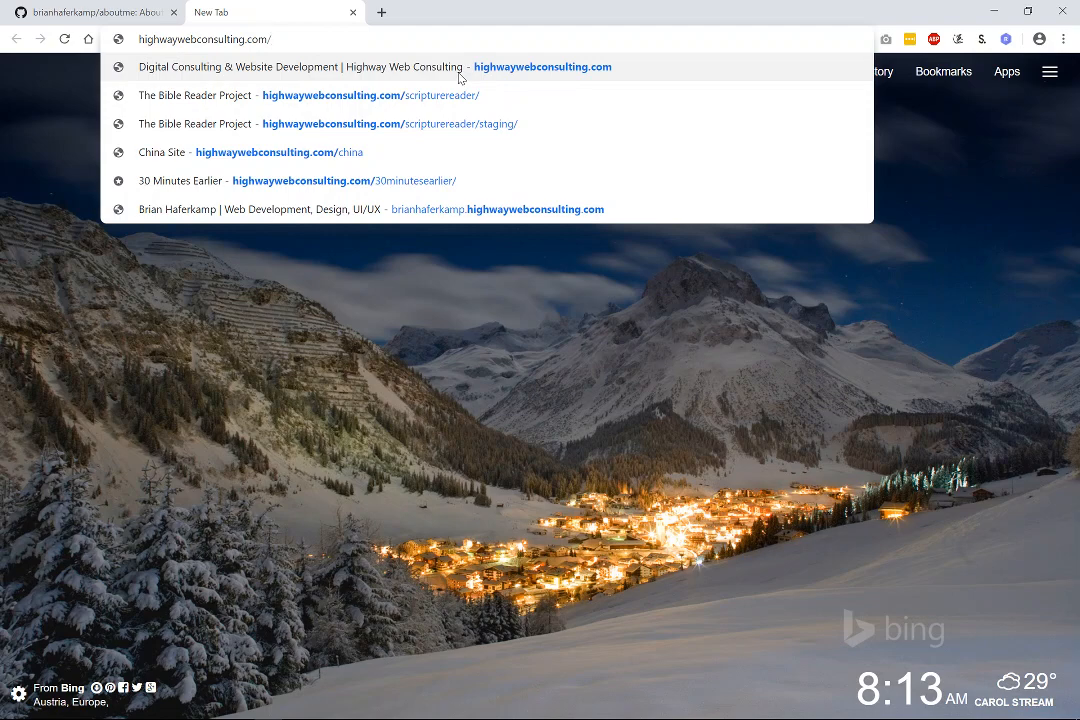
{"action": "type", "text": "aboutme"}
{"action": "key", "text": "Return"}
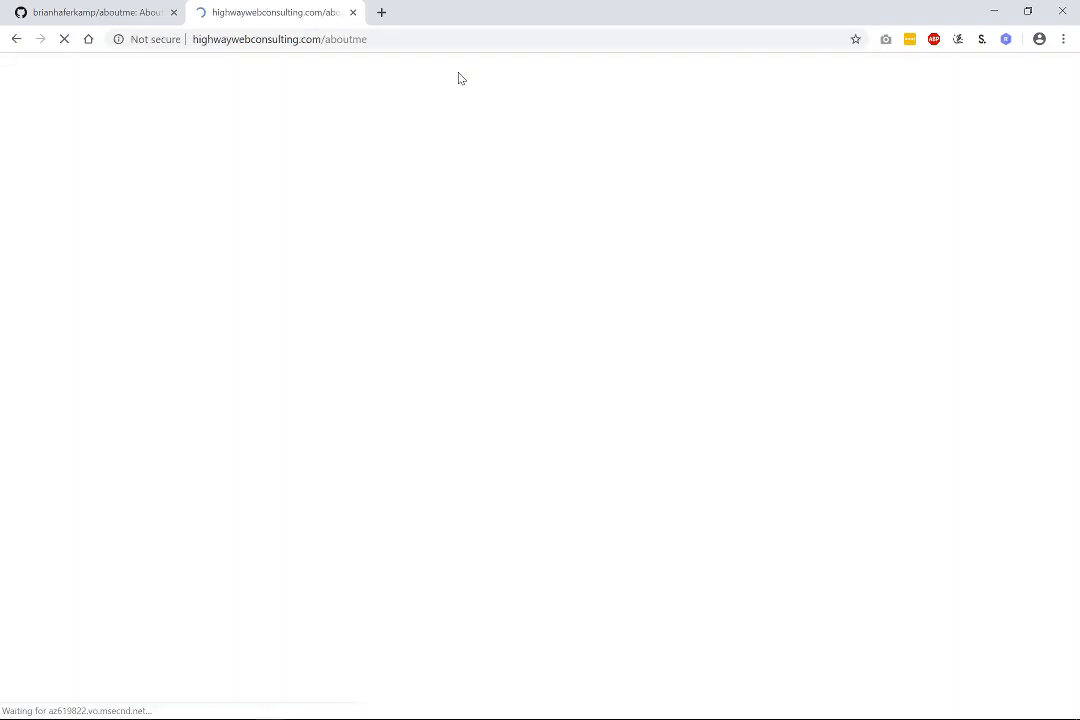
{"action": "double_click", "coordinate": [347, 39]}
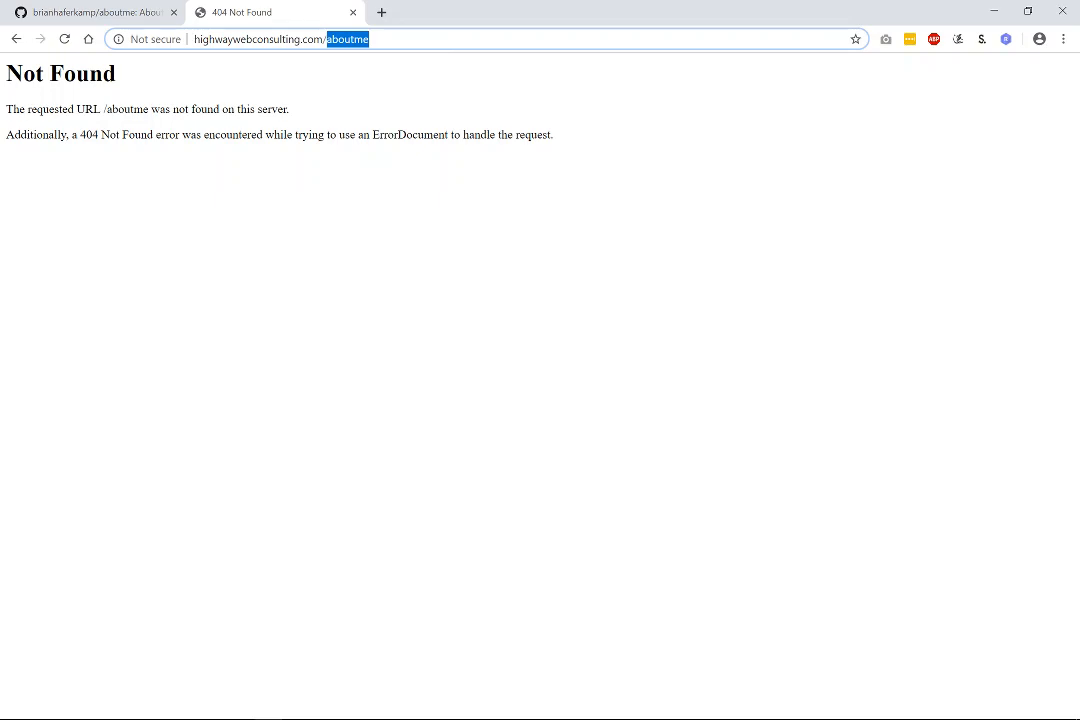
Launch FileZilla by searching 'file' in the Windows Start menu.
{"action": "key", "text": "super"}
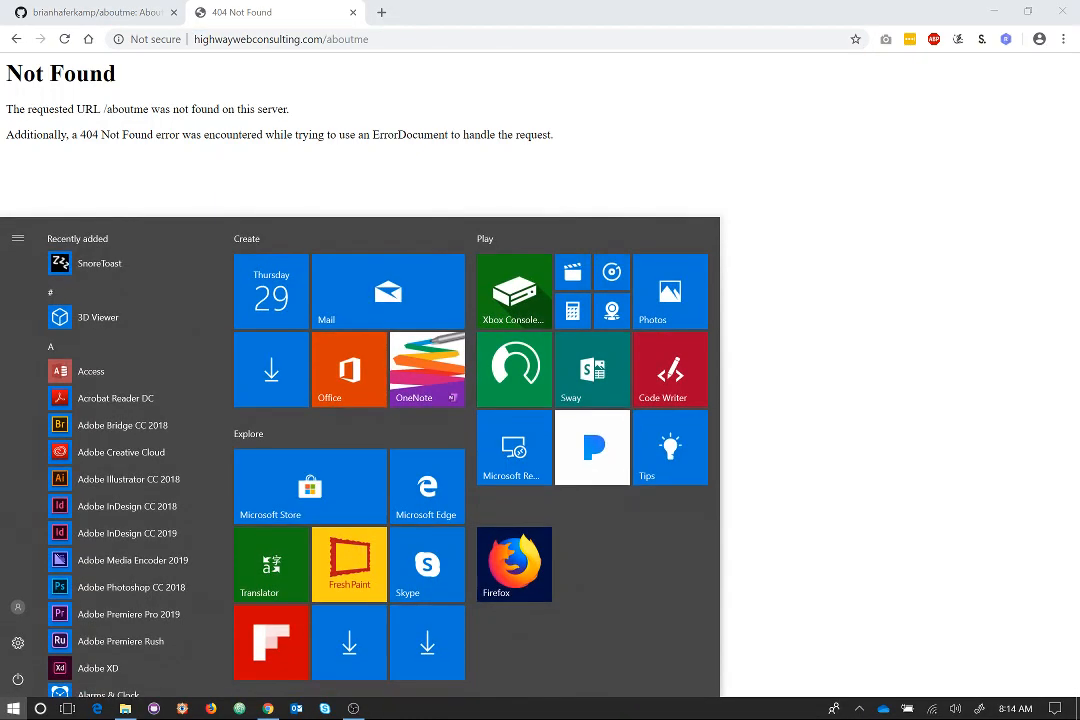
{"action": "key", "text": "super"}
{"action": "type", "text": "file"}
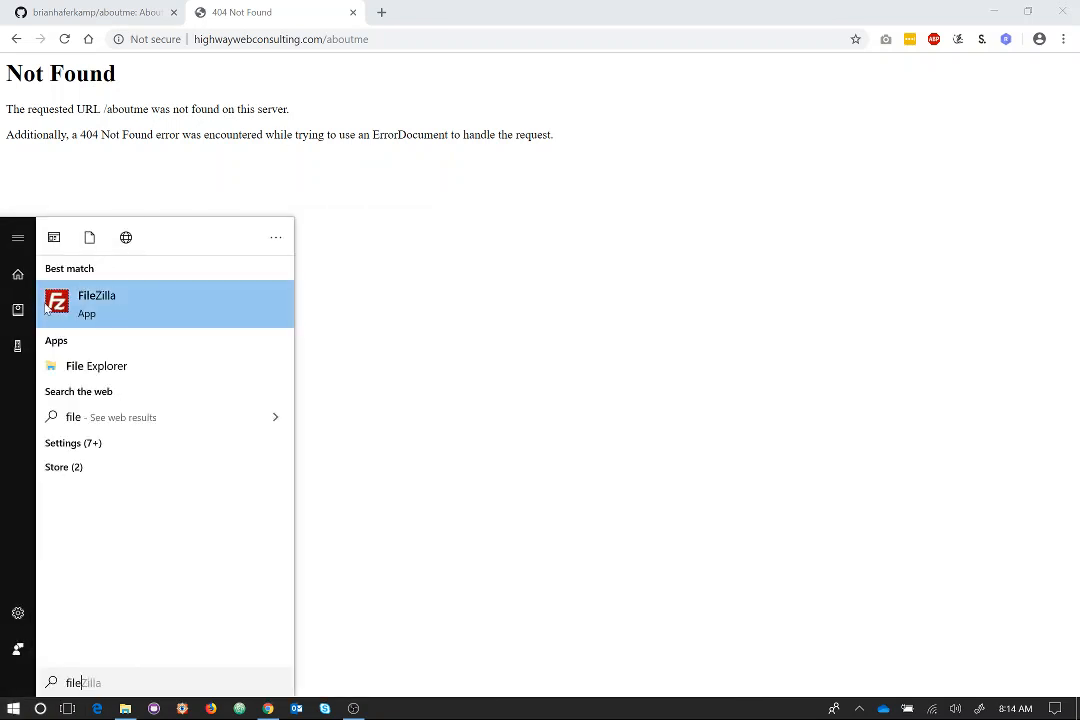
{"action": "left_click", "coordinate": [104, 311]}
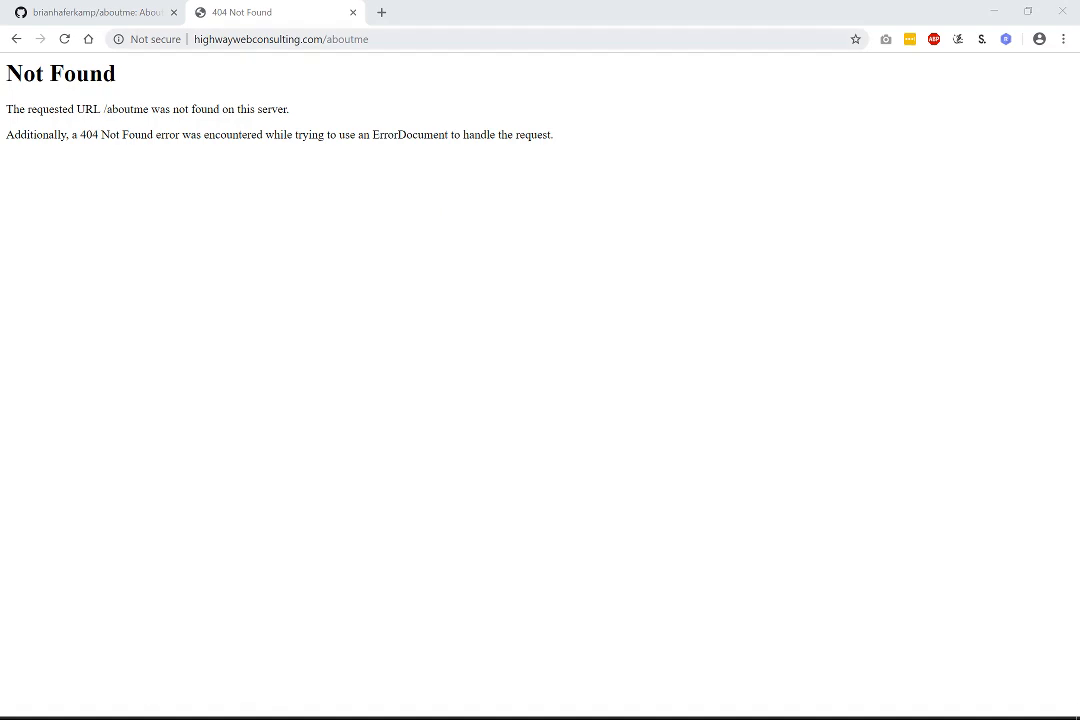
Search Google for 'filezilla download' in a new Chrome tab.
{"action": "left_click", "coordinate": [381, 12]}
{"action": "type", "text": "file"}
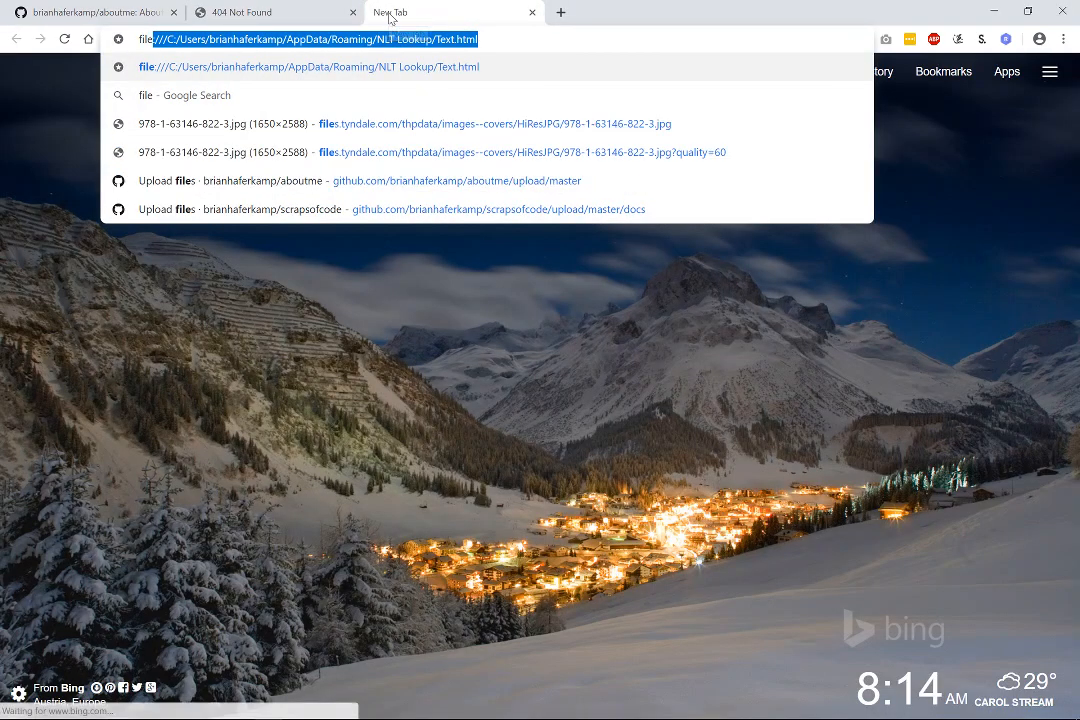
{"action": "type", "text": "zilla download"}
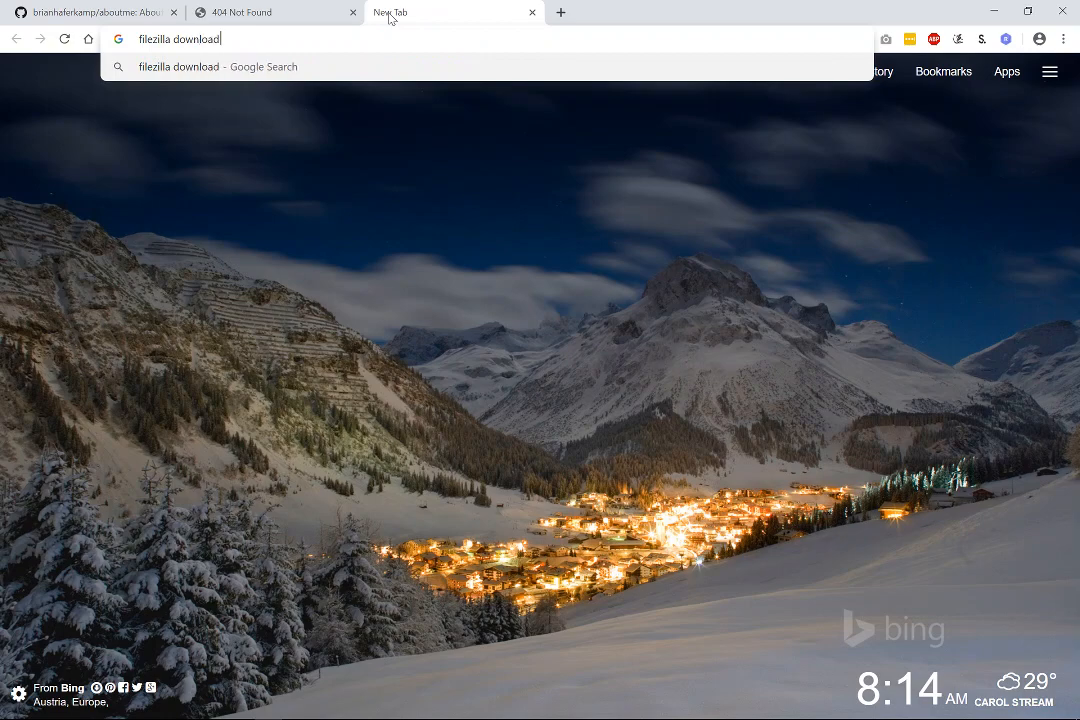
{"action": "key", "text": "Return"}
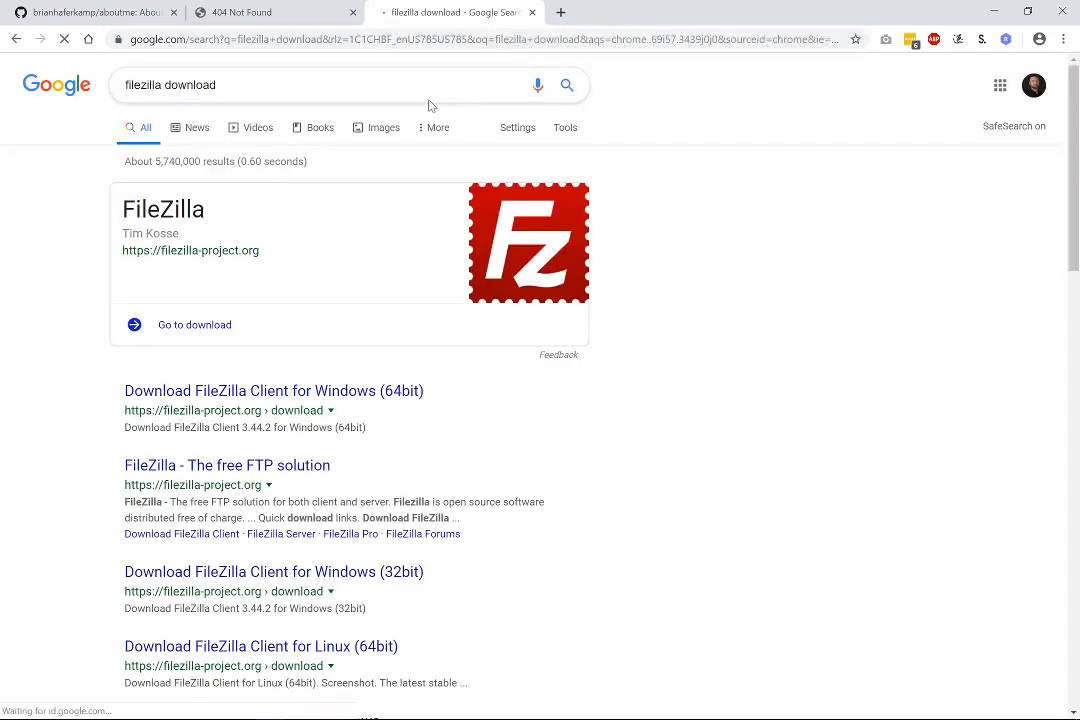
Open the FileZilla Client for Windows (64bit) download page, then close it and the search tab.
{"action": "scroll", "coordinate": [631, 424], "scroll_direction": "down", "scroll_amount": 3}
{"action": "scroll", "coordinate": [117, 223], "scroll_direction": "up", "scroll_amount": 1}
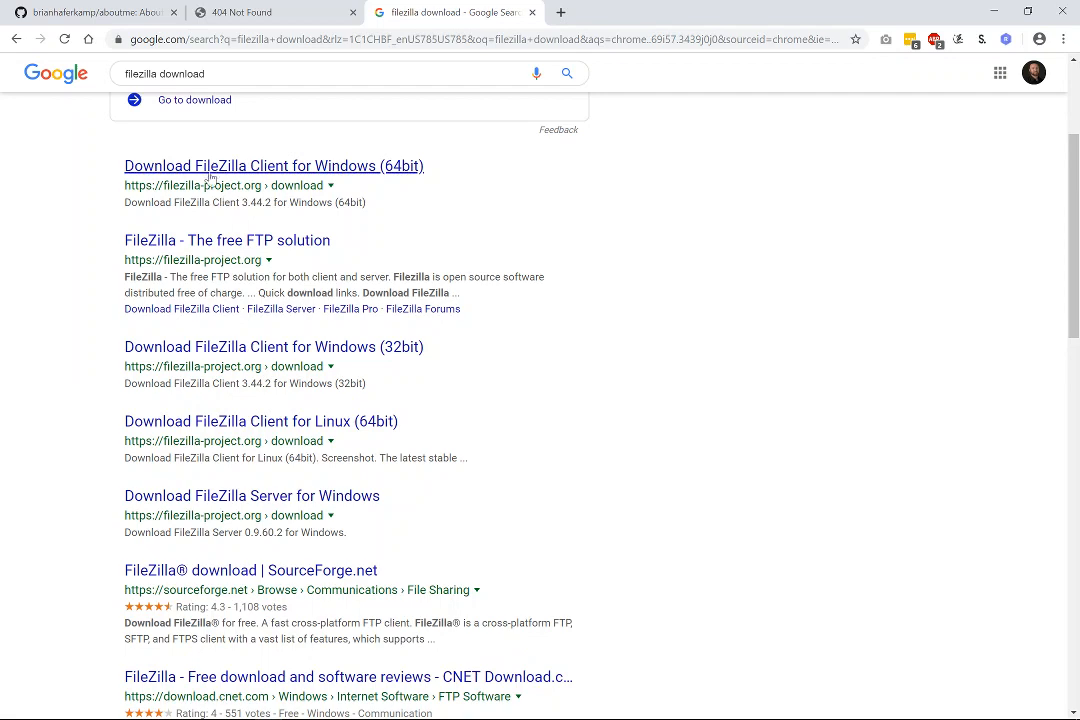
{"action": "left_click", "coordinate": [300, 168]}
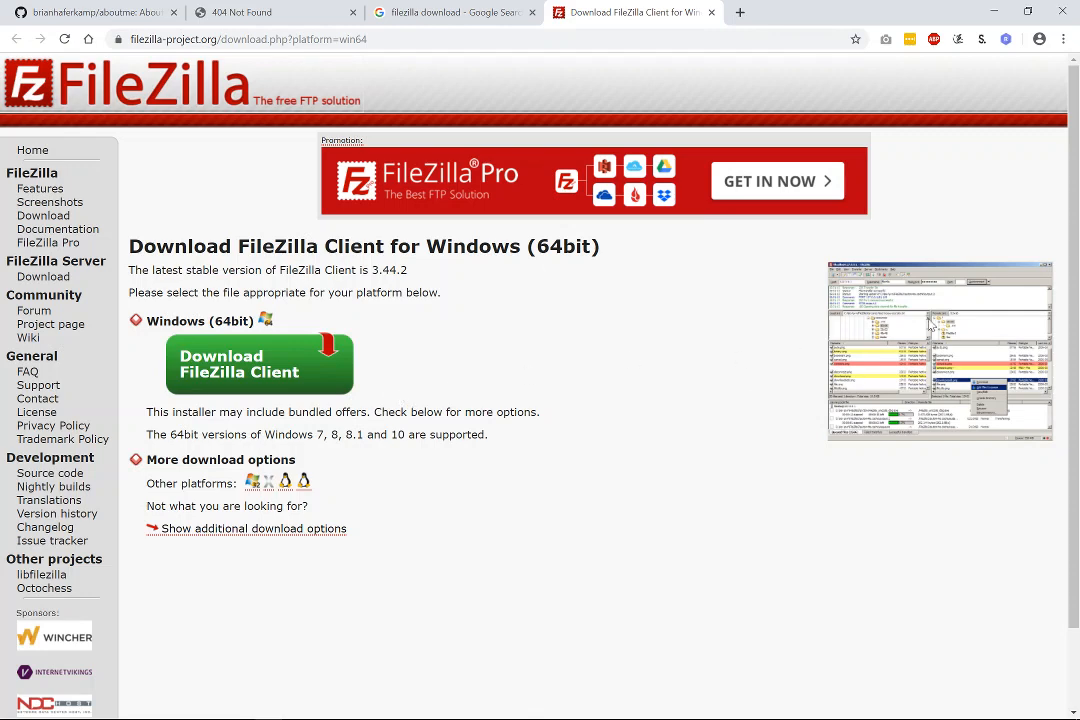
{"action": "left_click", "coordinate": [711, 12]}
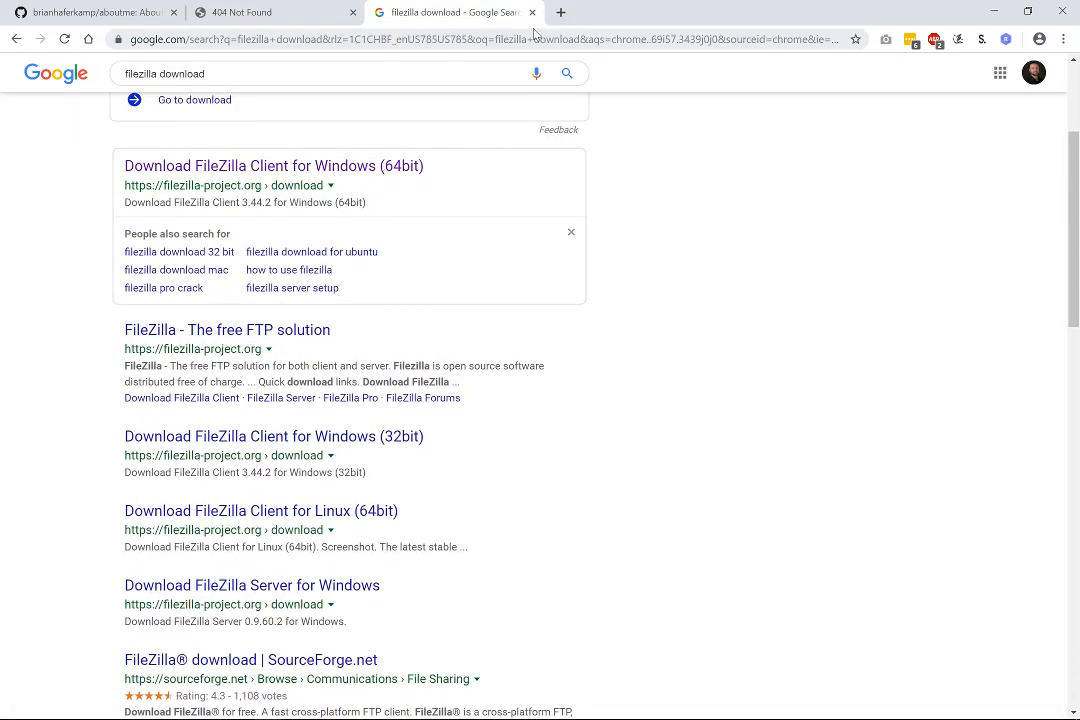
{"action": "left_click", "coordinate": [532, 13]}
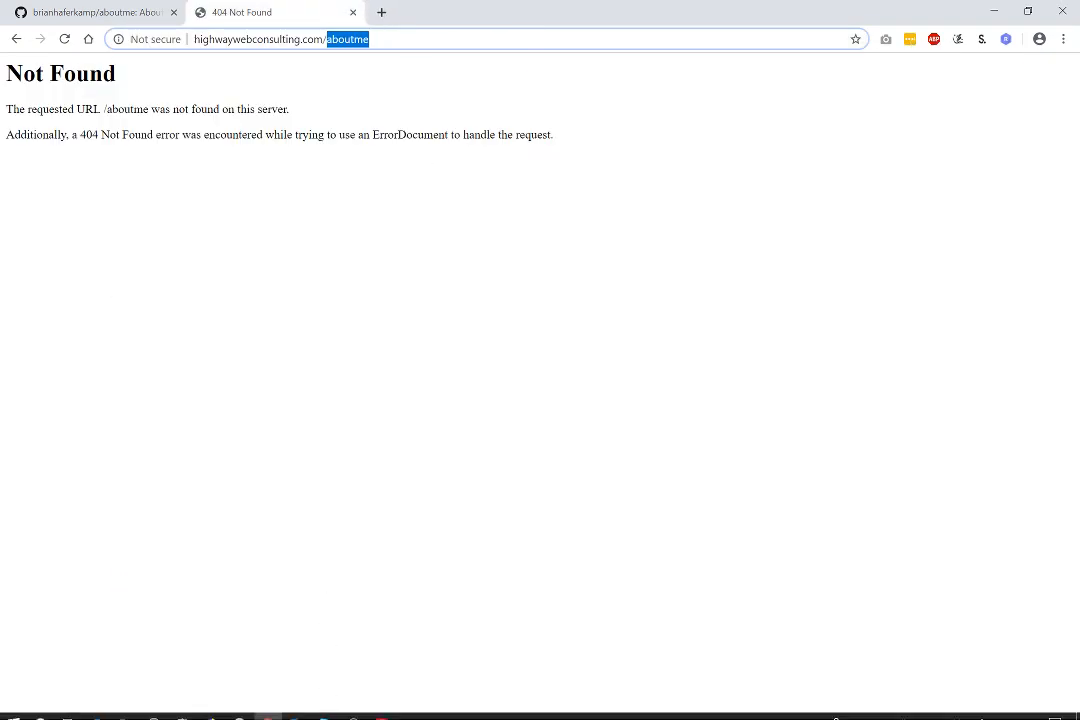
Bring FileZilla to the front and make its local folder tree and remote folder area taller.
{"action": "left_click", "coordinate": [381, 708]}
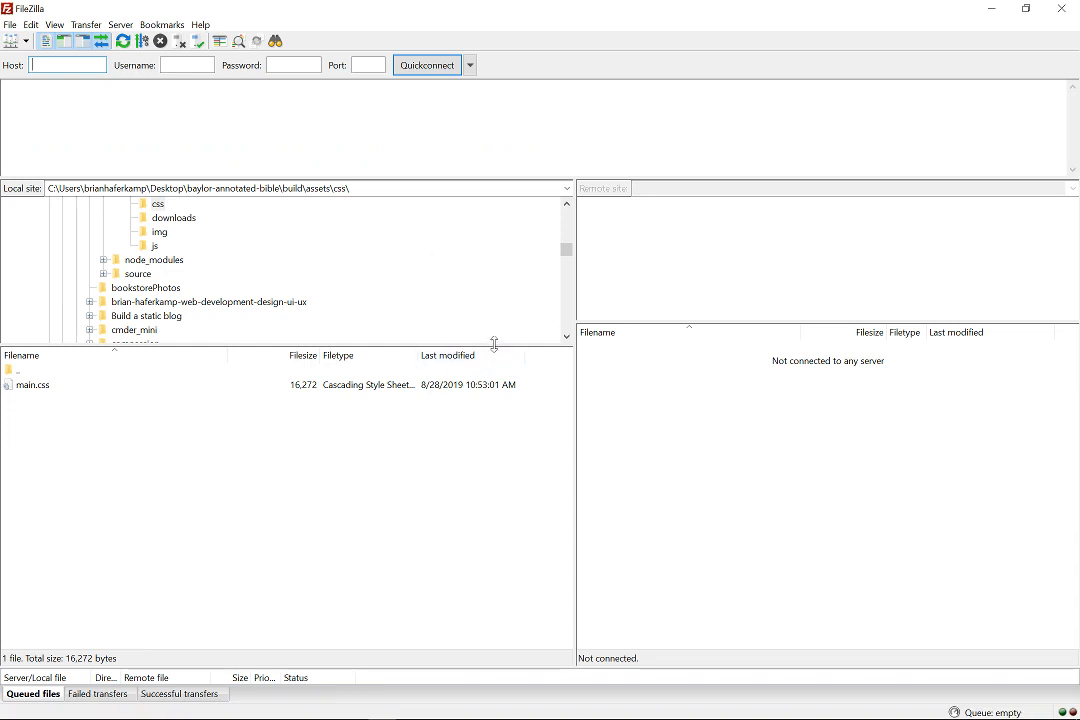
{"action": "left_click_drag", "start_coordinate": [494, 345], "coordinate": [488, 403]}
{"action": "left_click_drag", "start_coordinate": [706, 322], "coordinate": [704, 405]}
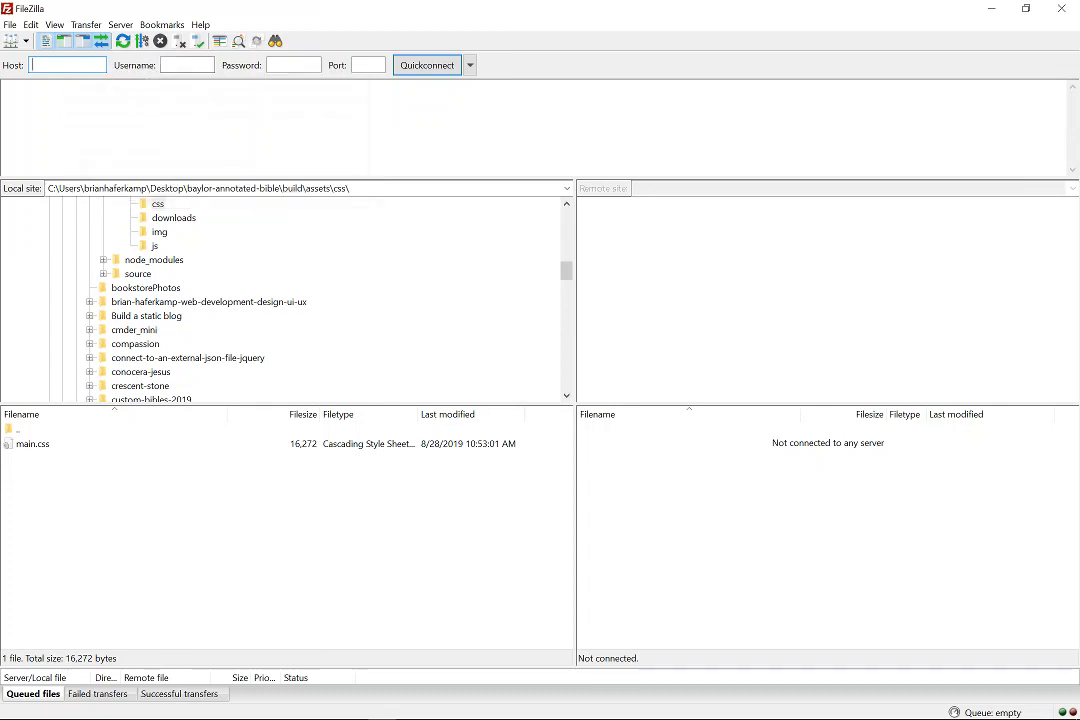
{"action": "key", "text": "Tab"}
{"action": "key", "text": "Tab"}
Connect to the saved Highway Web Consulting site over plain FTP and browse the server's root listing.
{"action": "left_click", "coordinate": [27, 44]}
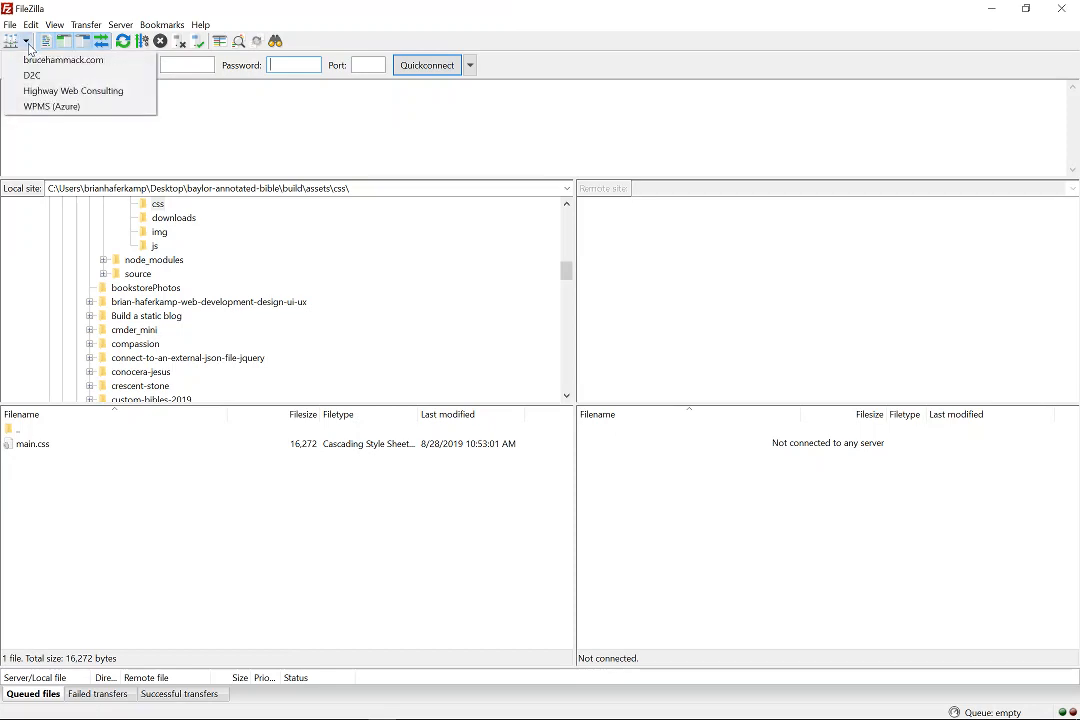
{"action": "left_click", "coordinate": [86, 99]}
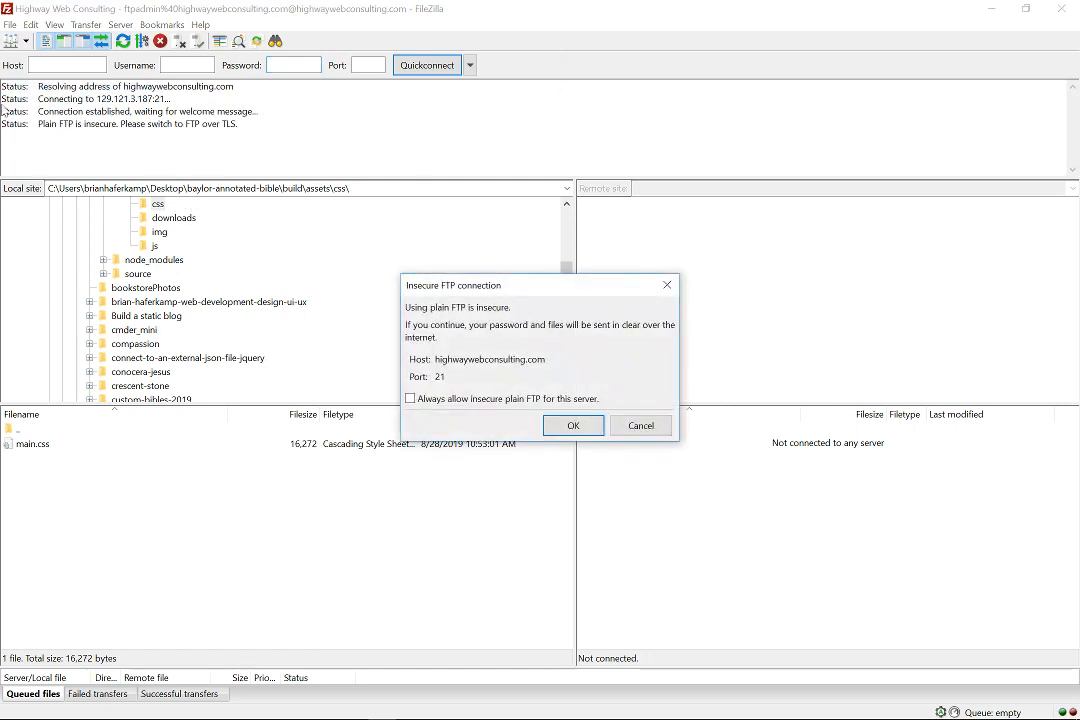
{"action": "left_click", "coordinate": [572, 428]}
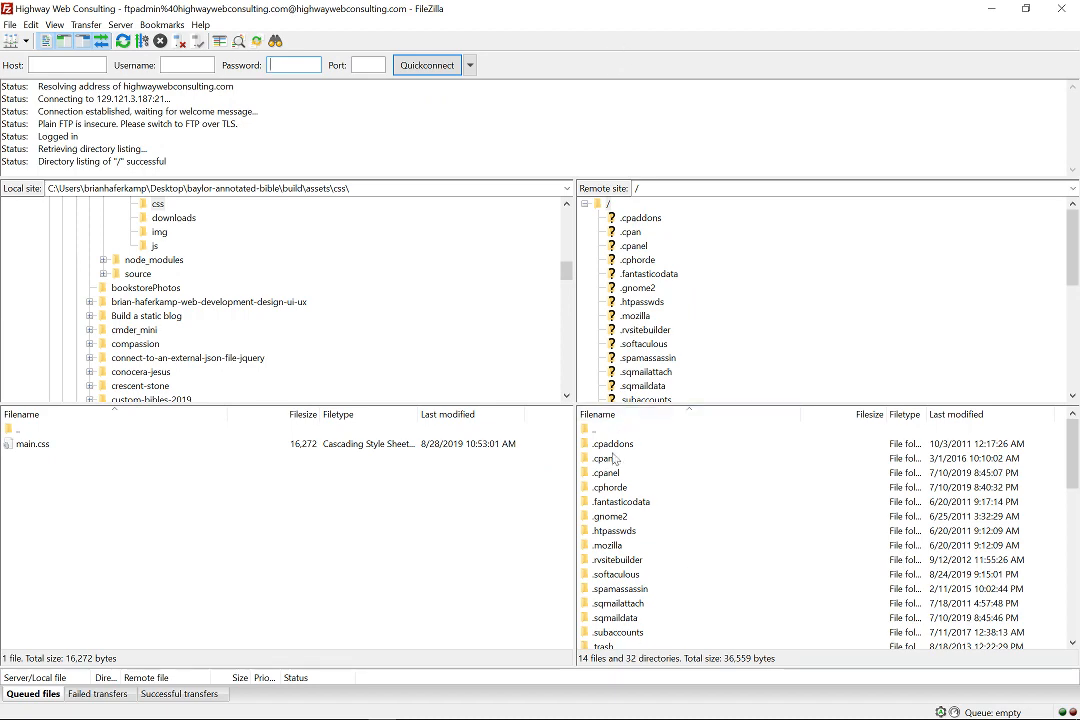
{"action": "scroll", "coordinate": [615, 510], "scroll_direction": "down", "scroll_amount": 5}
{"action": "scroll", "coordinate": [615, 510], "scroll_direction": "down", "scroll_amount": 6}
{"action": "scroll", "coordinate": [617, 518], "scroll_direction": "up", "scroll_amount": 11}
{"action": "scroll", "coordinate": [634, 508], "scroll_direction": "down", "scroll_amount": 2}
{"action": "scroll", "coordinate": [634, 508], "scroll_direction": "down", "scroll_amount": 2}
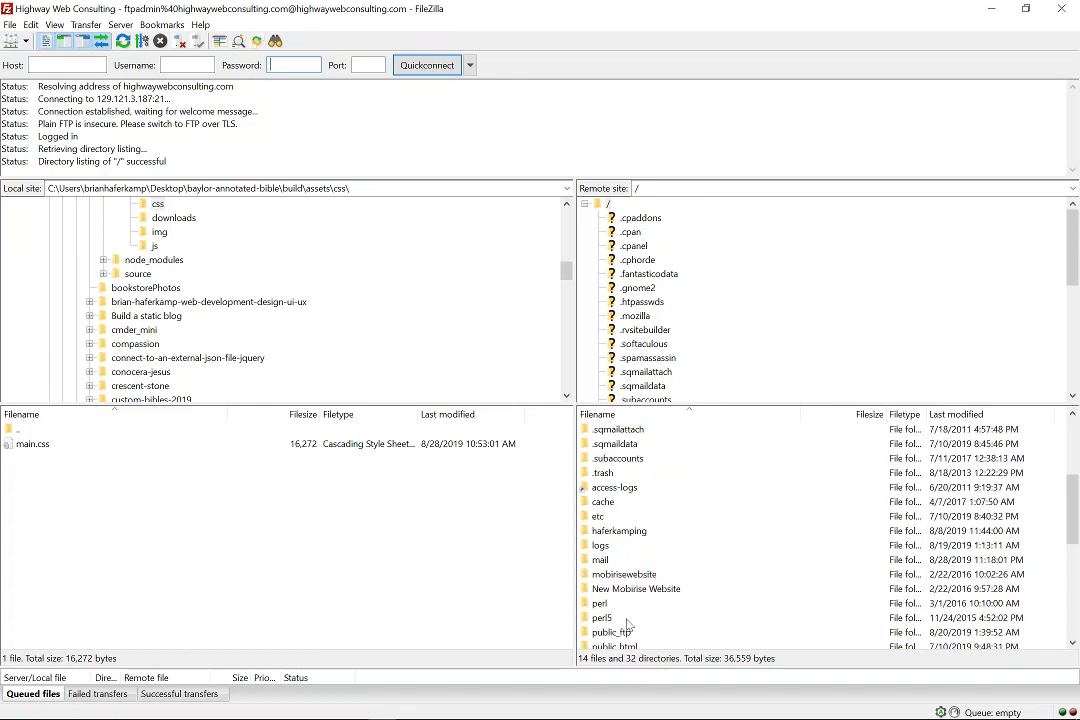
{"action": "scroll", "coordinate": [630, 636], "scroll_direction": "down", "scroll_amount": 2}
Inside the server's public_html folder, create and enter a new directory named 'aboutme'.
{"action": "double_click", "coordinate": [622, 560]}
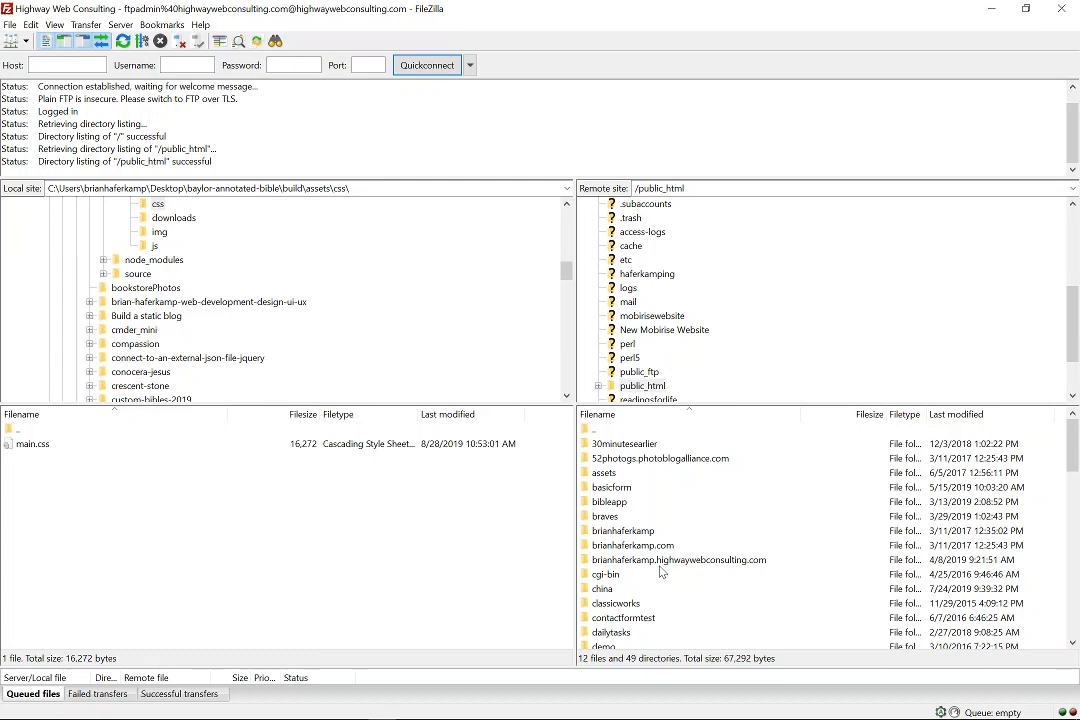
{"action": "scroll", "coordinate": [747, 578], "scroll_direction": "down", "scroll_amount": 15}
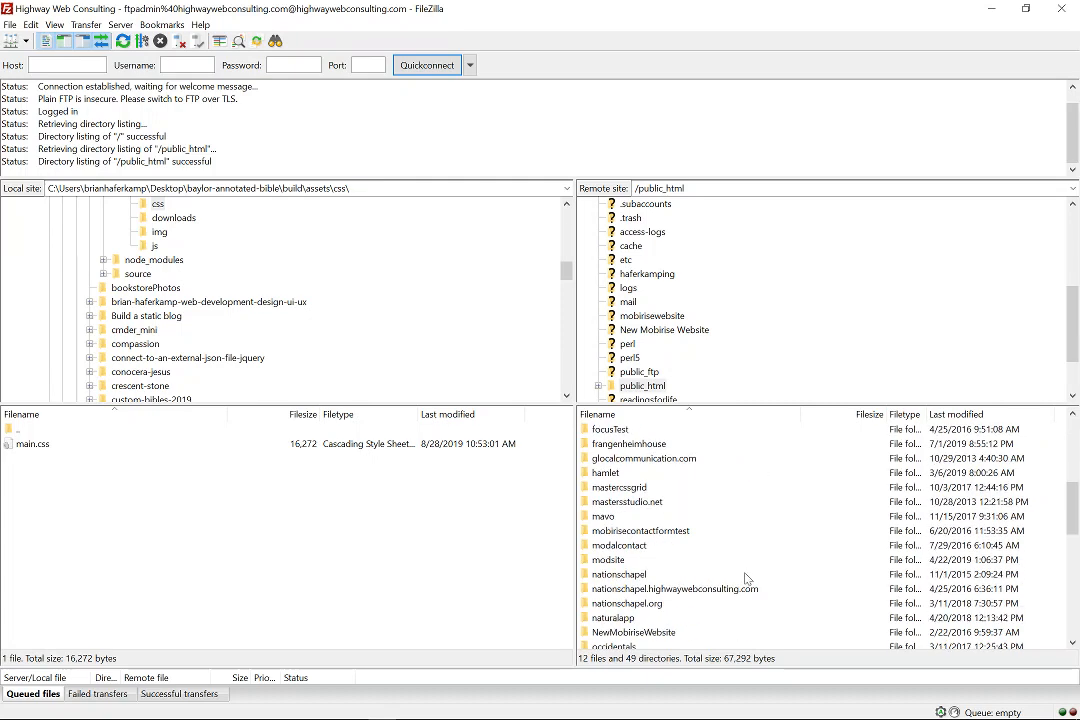
{"action": "scroll", "coordinate": [741, 587], "scroll_direction": "down", "scroll_amount": 2}
{"action": "right_click", "coordinate": [716, 588]}
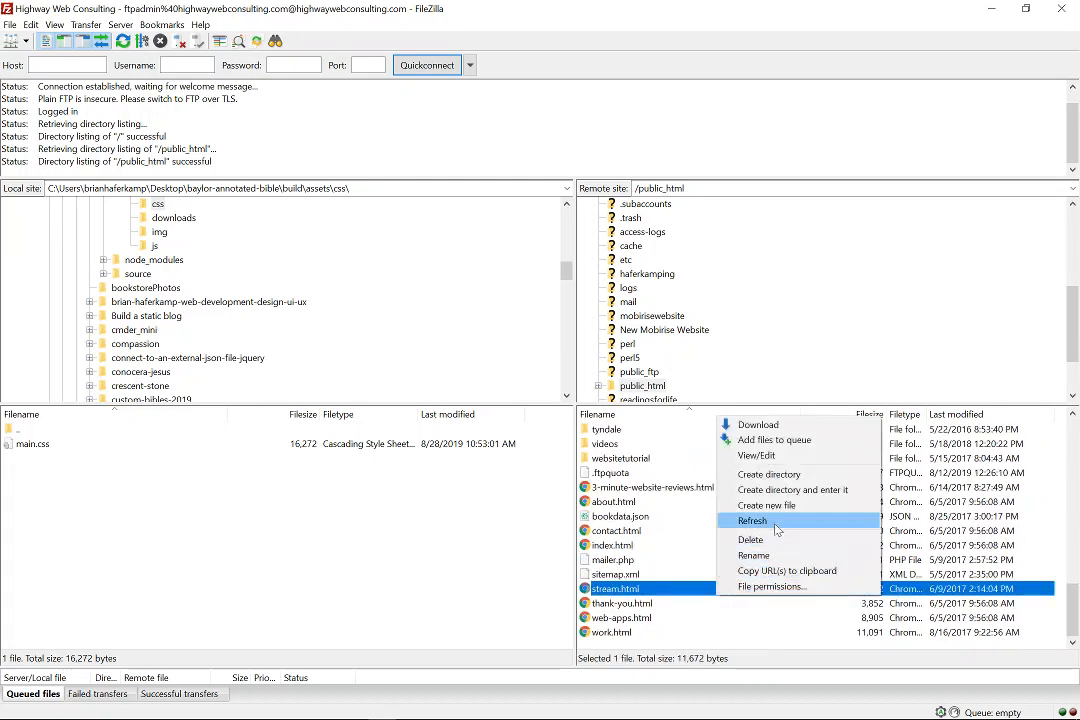
{"action": "left_click", "coordinate": [790, 489]}
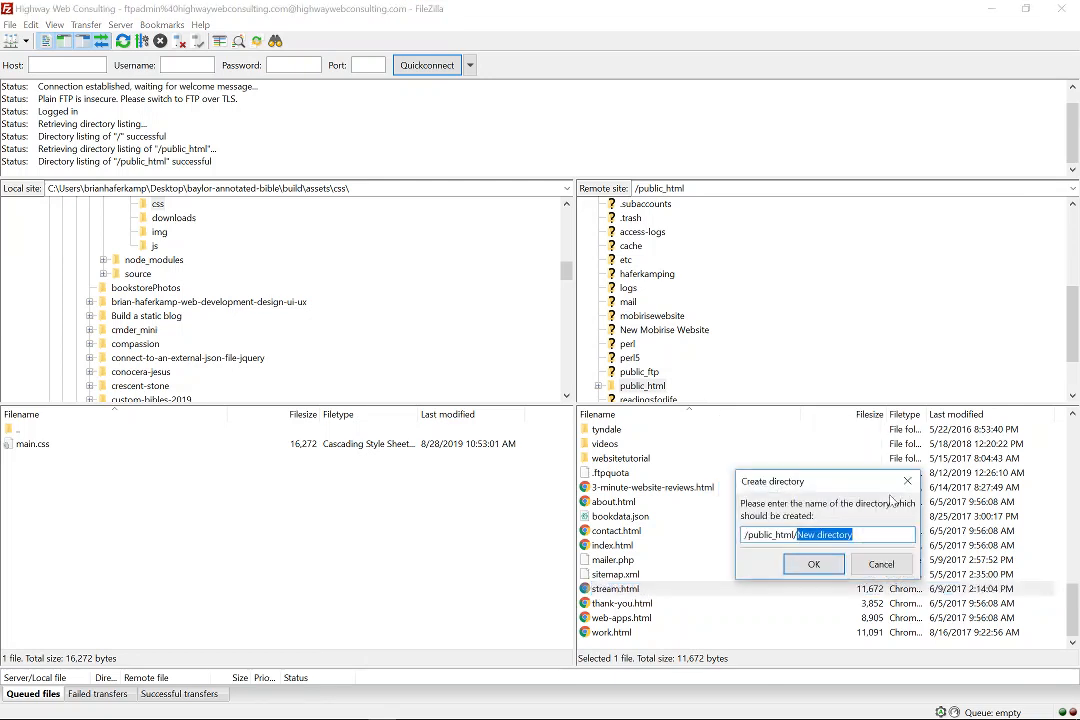
{"action": "type", "text": "aboutme"}
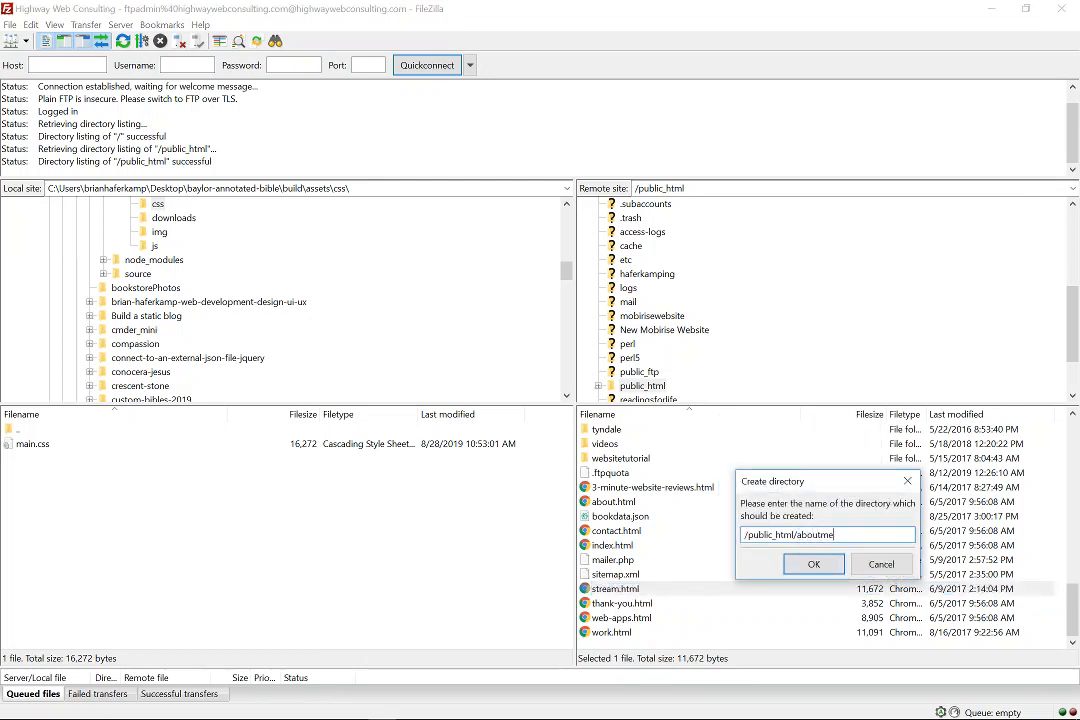
{"action": "left_click", "coordinate": [813, 564]}
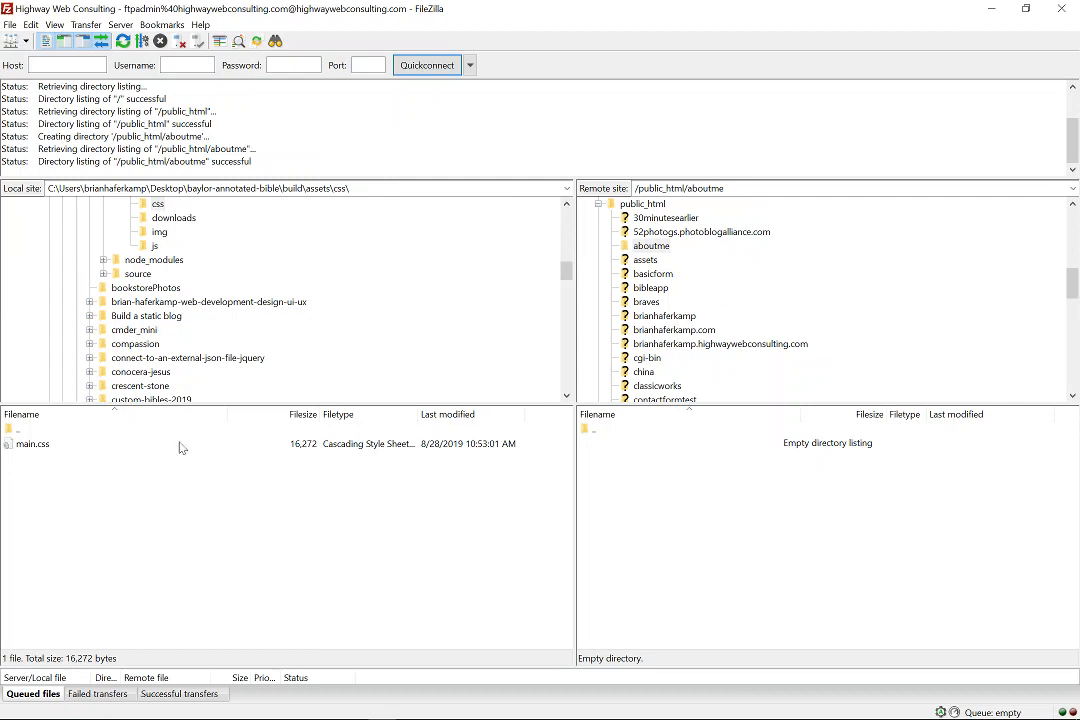
Show the local About Me folder and check the contents of its assets/img subfolder.
{"action": "scroll", "coordinate": [160, 338], "scroll_direction": "up", "scroll_amount": 10}
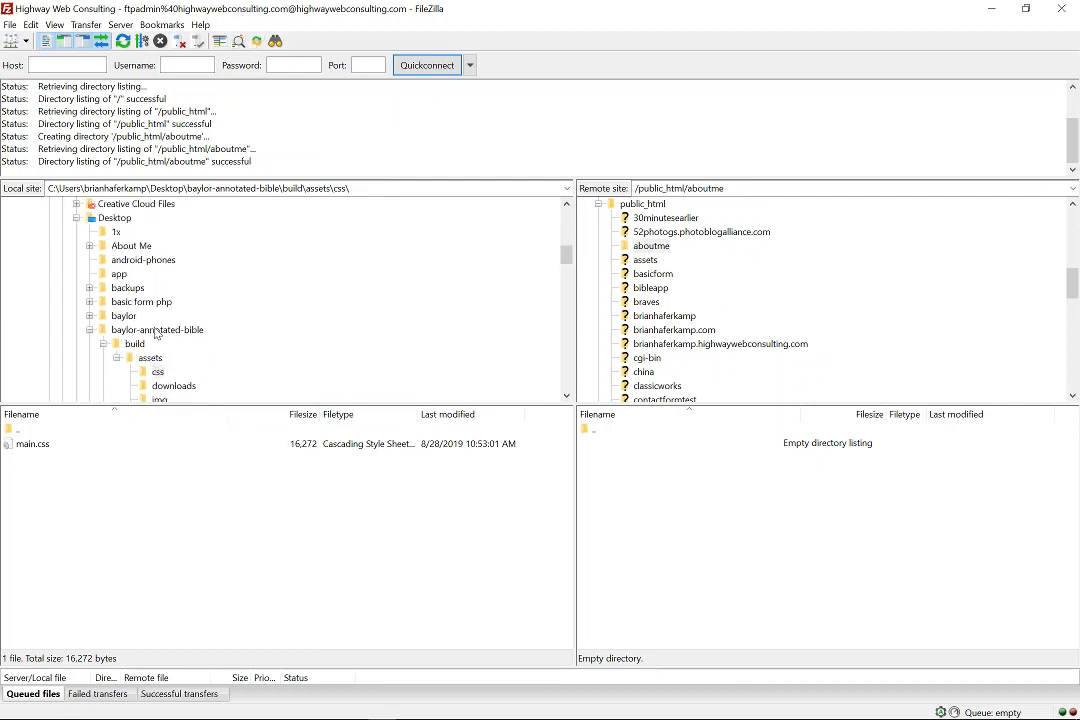
{"action": "scroll", "coordinate": [155, 337], "scroll_direction": "down", "scroll_amount": 5}
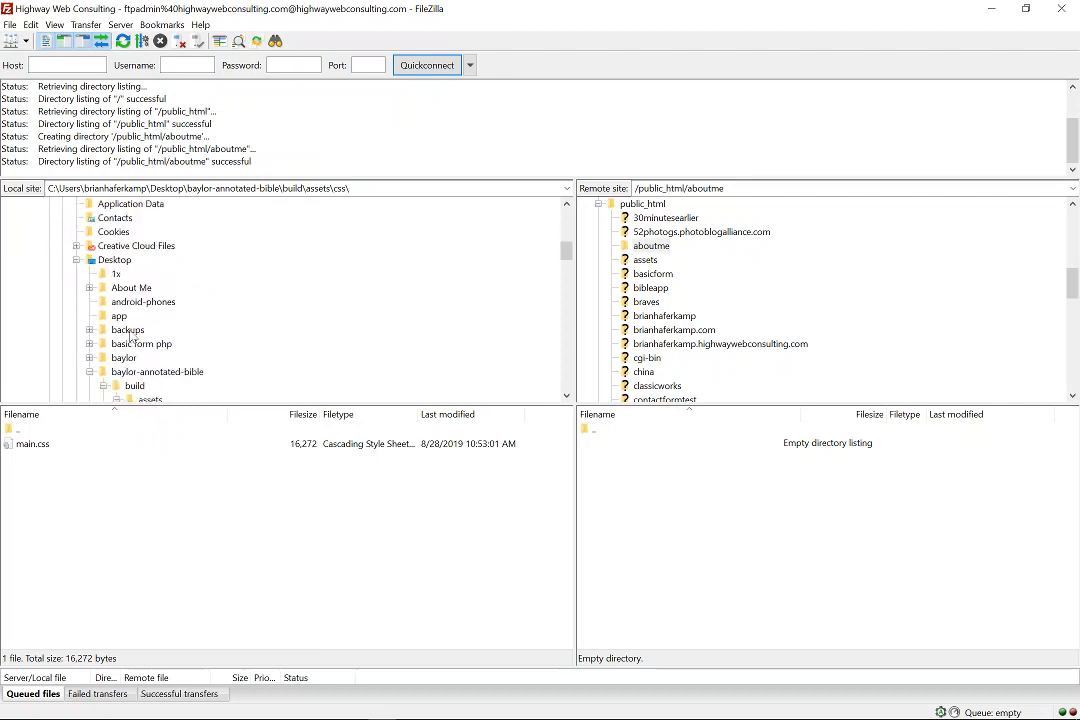
{"action": "left_click", "coordinate": [128, 288]}
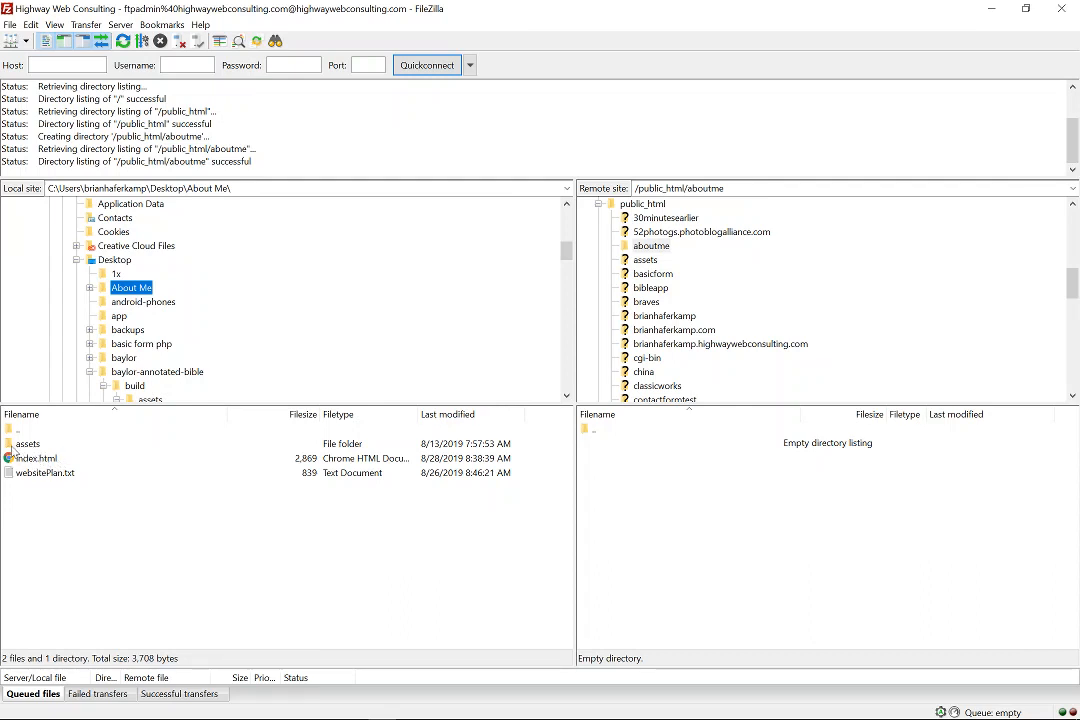
{"action": "double_click", "coordinate": [30, 445]}
{"action": "left_click", "coordinate": [12, 447]}
{"action": "double_click", "coordinate": [12, 447]}
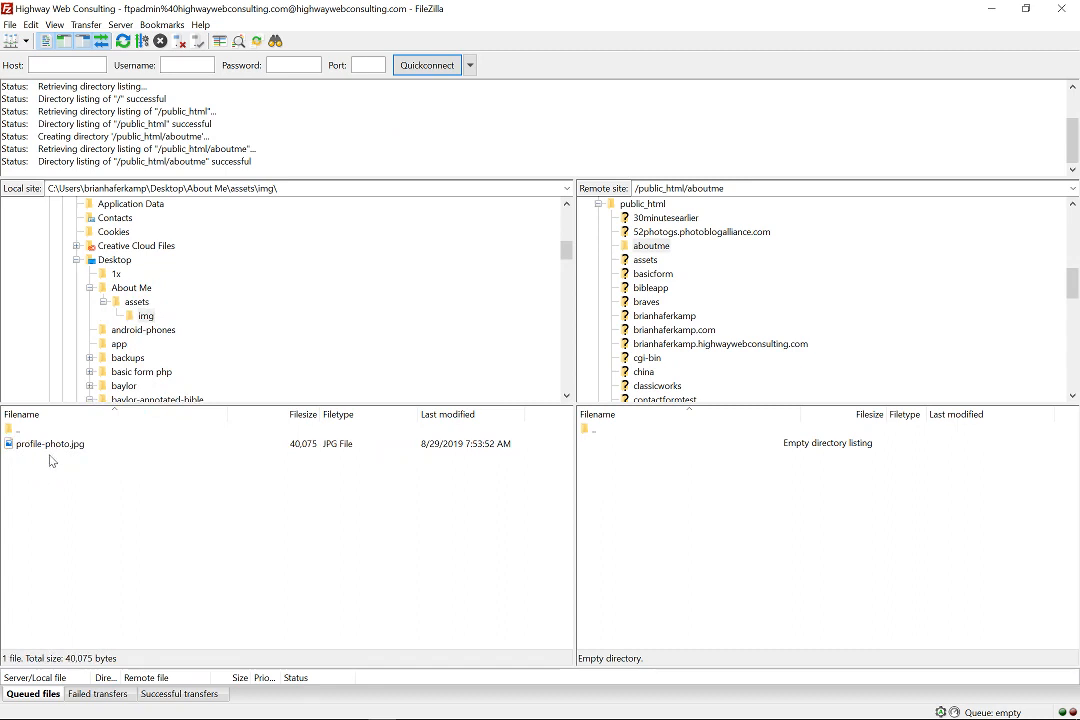
{"action": "double_click", "coordinate": [10, 431]}
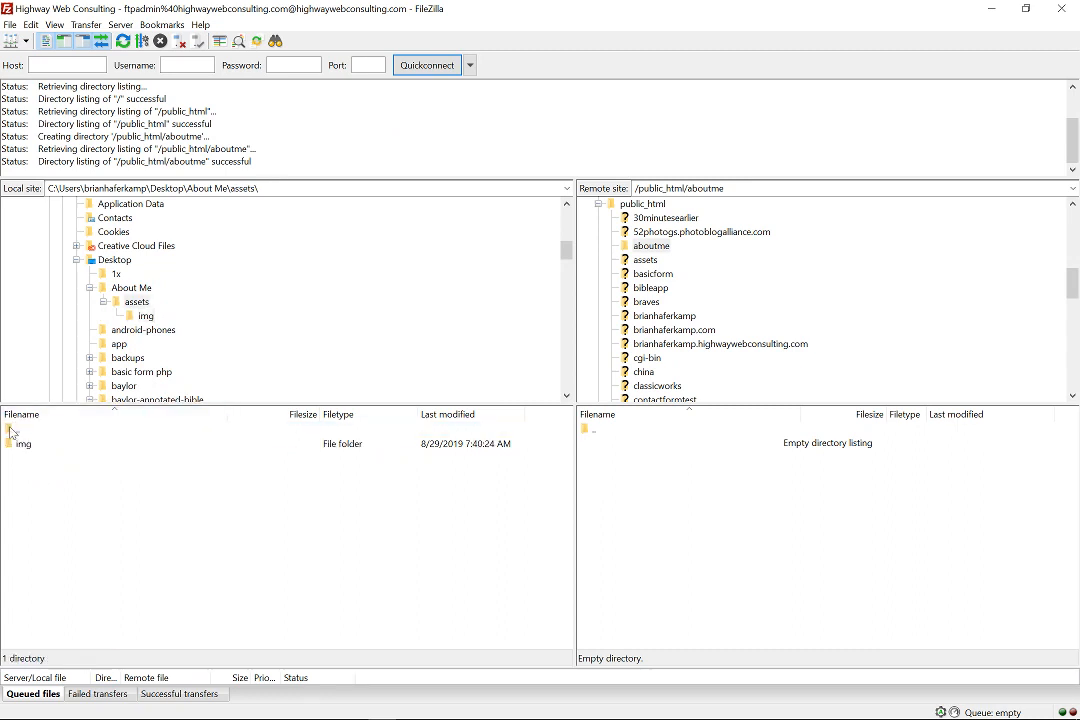
{"action": "double_click", "coordinate": [10, 431]}
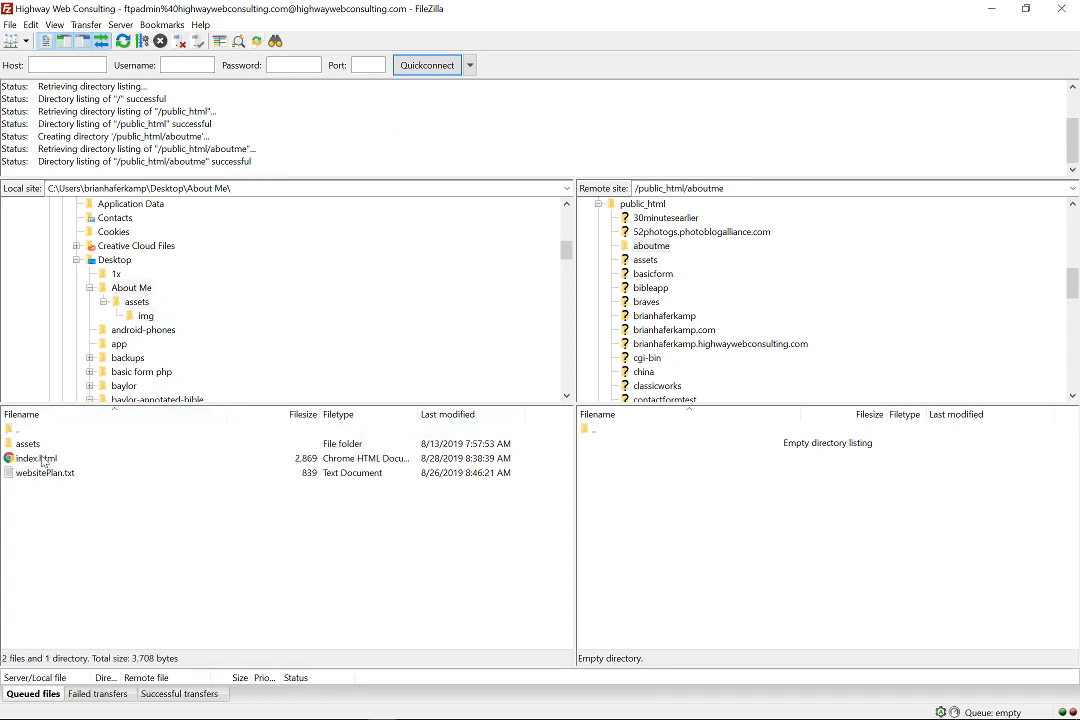
Upload index.html and the assets folder into the server's aboutme folder.
{"action": "left_click", "coordinate": [42, 460]}
{"action": "left_click", "coordinate": [44, 447], "text": "ctrl"}
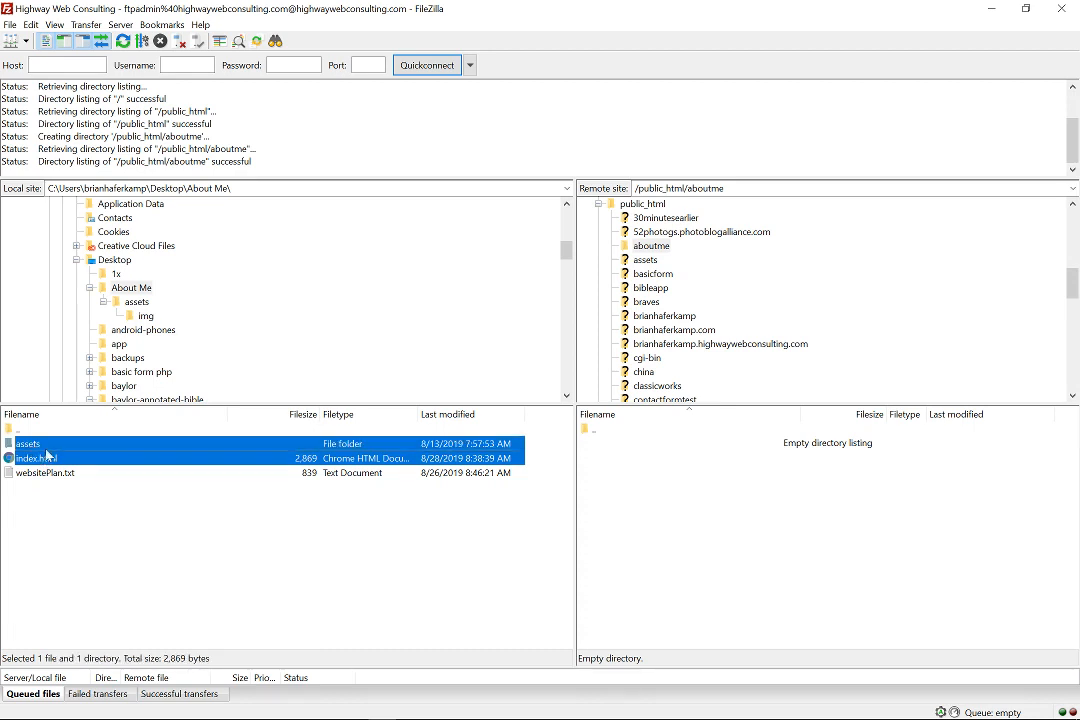
{"action": "left_click_drag", "start_coordinate": [55, 458], "coordinate": [693, 526]}
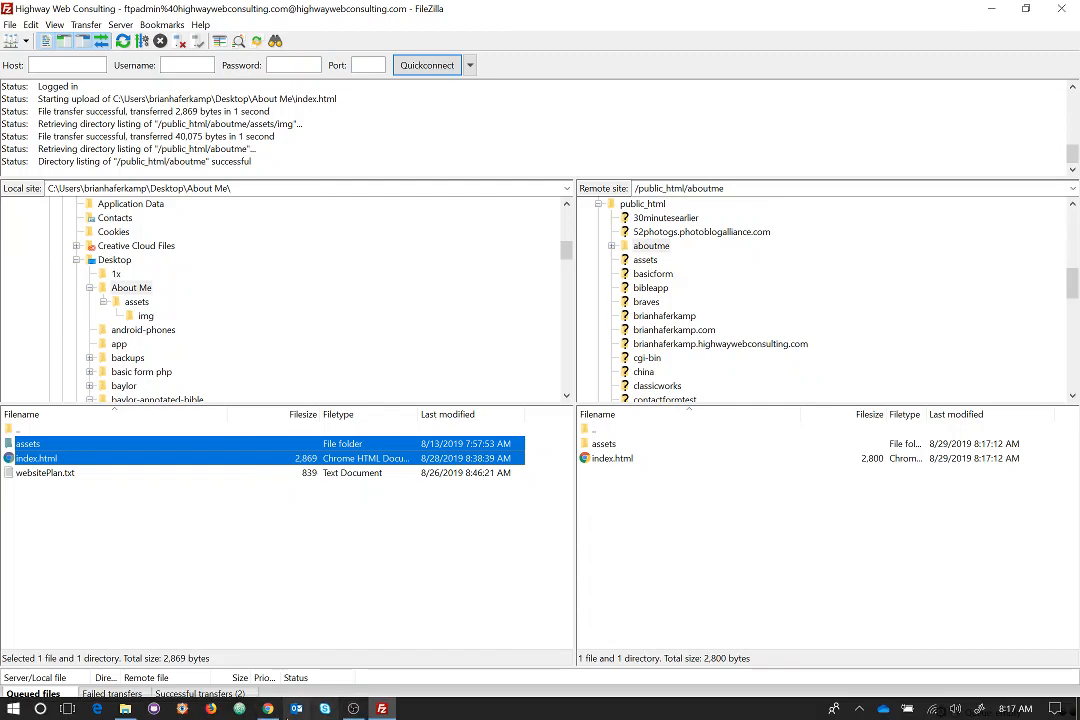
Reload the 404 tab for highwaywebconsulting.com/aboutme/ in Chrome to show the live About Me page.
{"action": "left_click", "coordinate": [267, 708]}
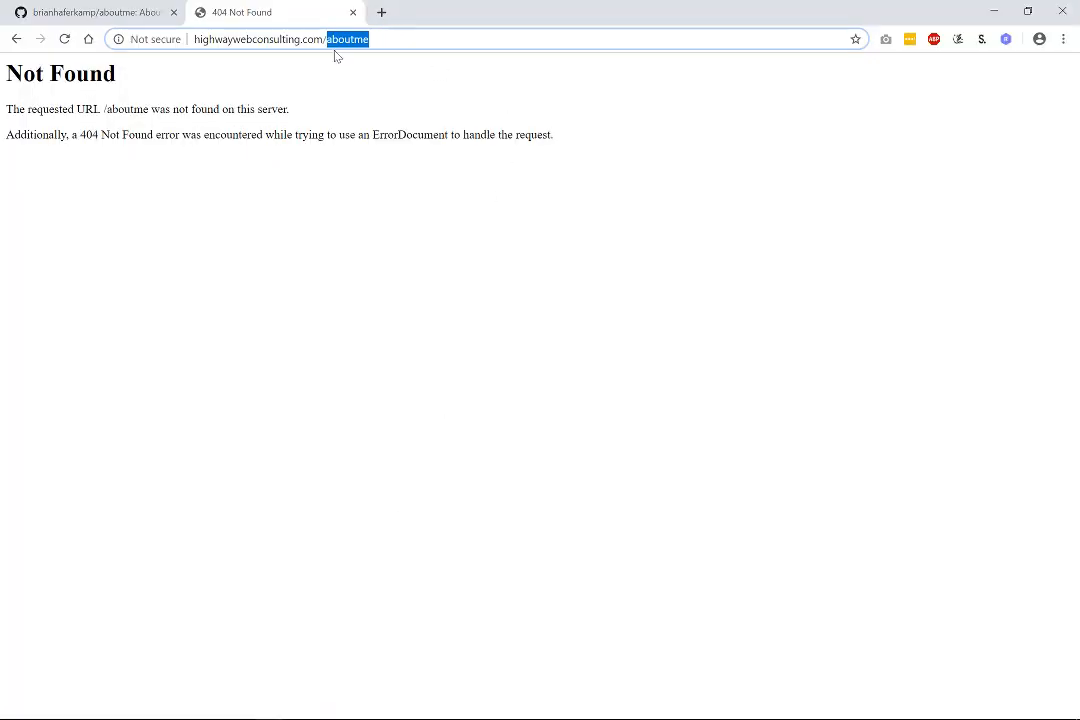
{"action": "left_click", "coordinate": [232, 38]}
{"action": "left_click_drag", "start_coordinate": [234, 38], "coordinate": [369, 39]}
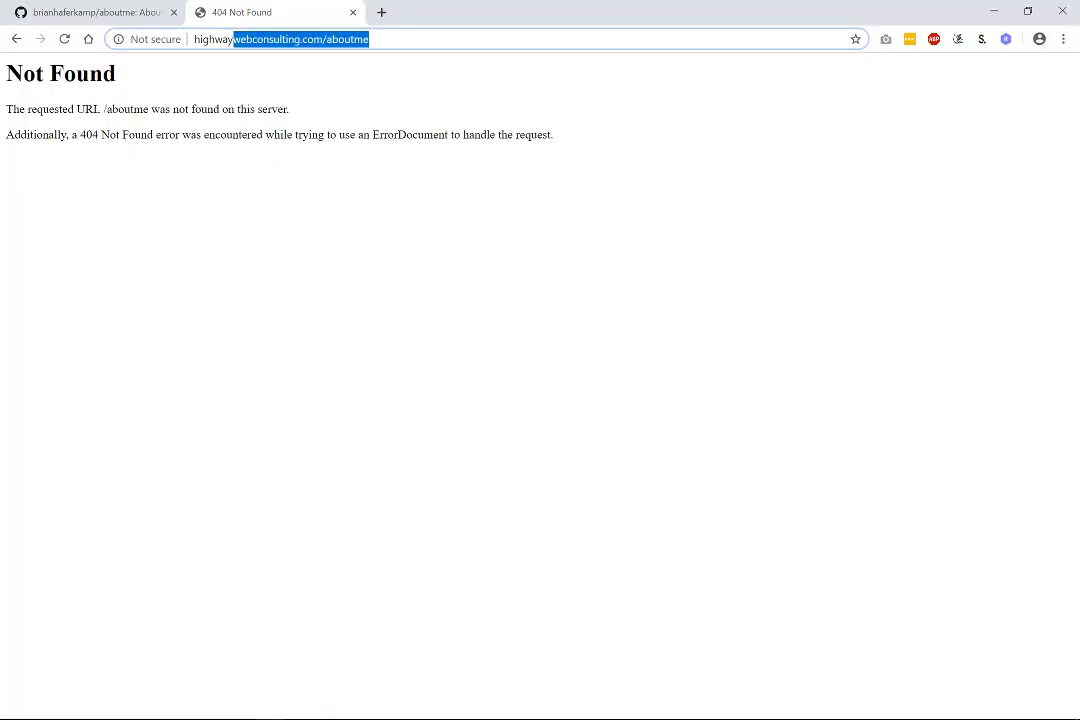
{"action": "left_click", "coordinate": [64, 38]}
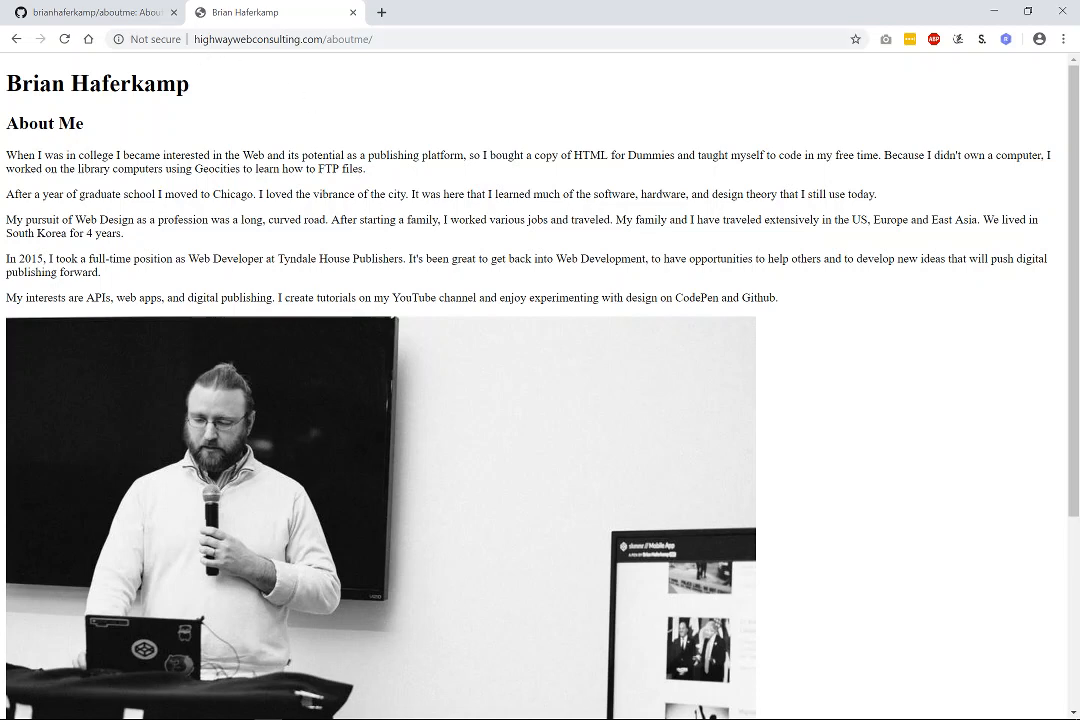
{"action": "left_click_drag", "start_coordinate": [204, 38], "coordinate": [373, 39]}
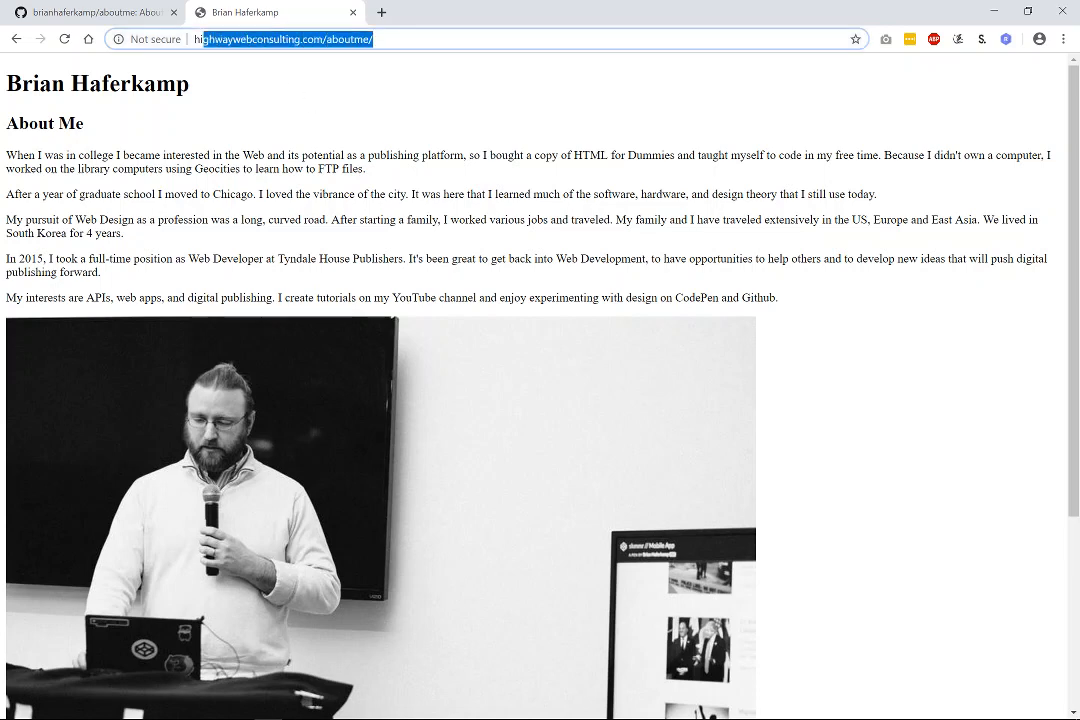
Open twitter.com in a new tab and select the highwaywebconsulting.com/aboutme/ page address.
{"action": "left_click", "coordinate": [381, 12]}
{"action": "type", "text": "tw"}
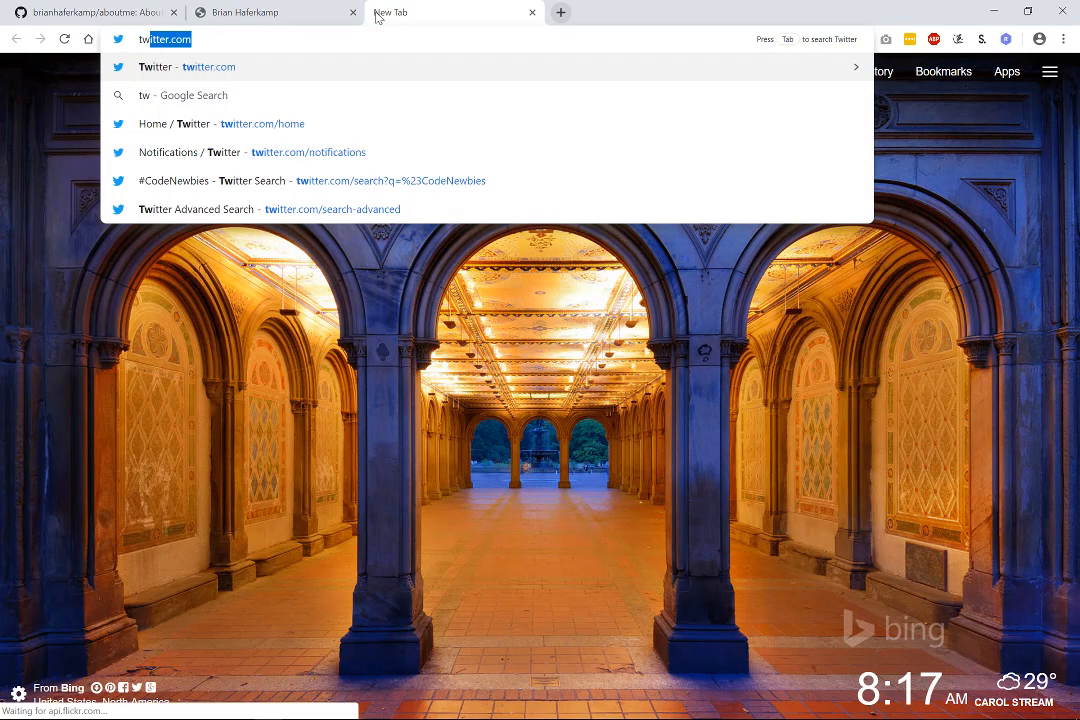
{"action": "key", "text": "Return"}
{"action": "left_click", "coordinate": [262, 12]}
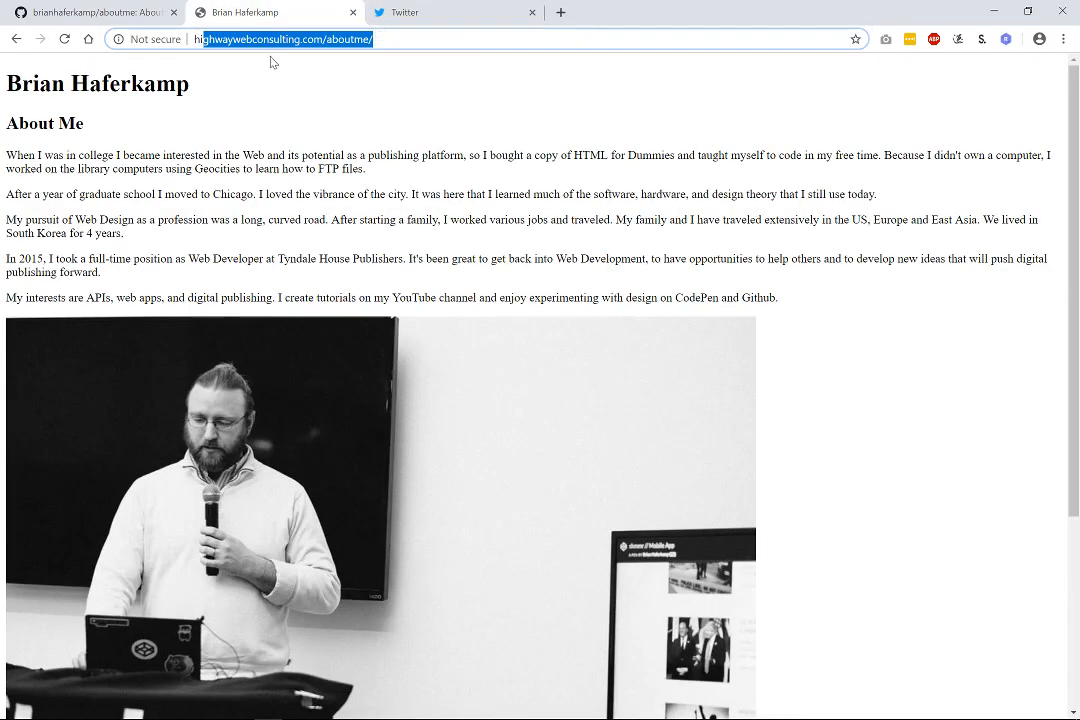
{"action": "right_click", "coordinate": [295, 43]}
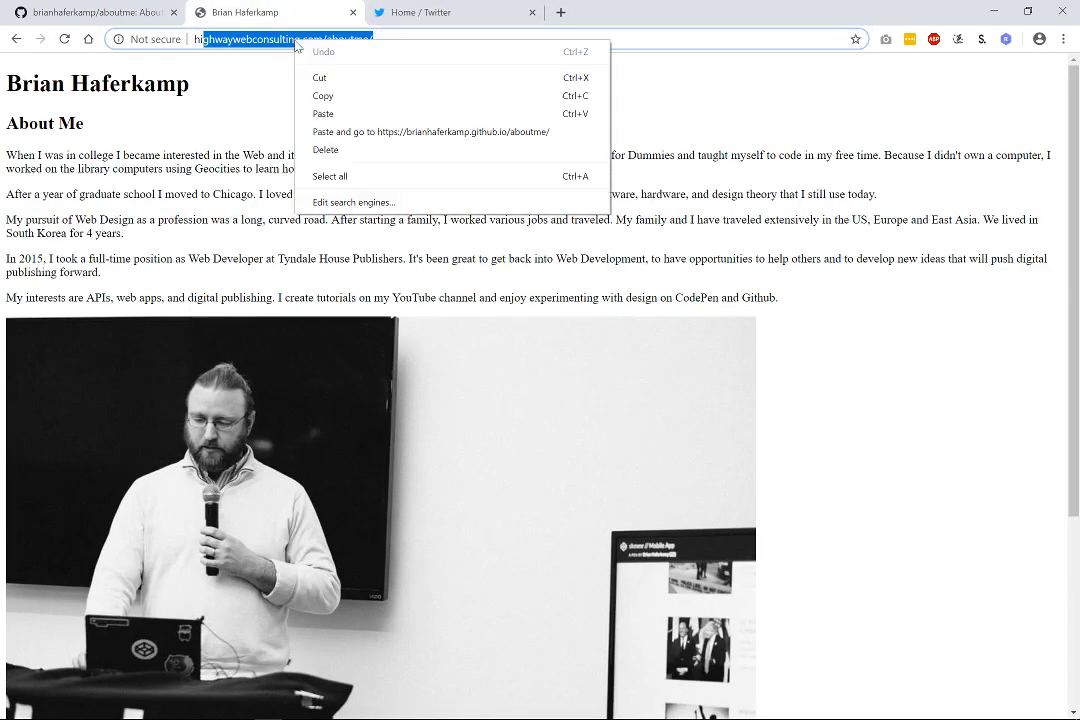
{"action": "left_click", "coordinate": [282, 40]}
{"action": "double_click", "coordinate": [281, 41]}
{"action": "triple_click", "coordinate": [281, 41]}
{"action": "key", "text": "ctrl+c"}
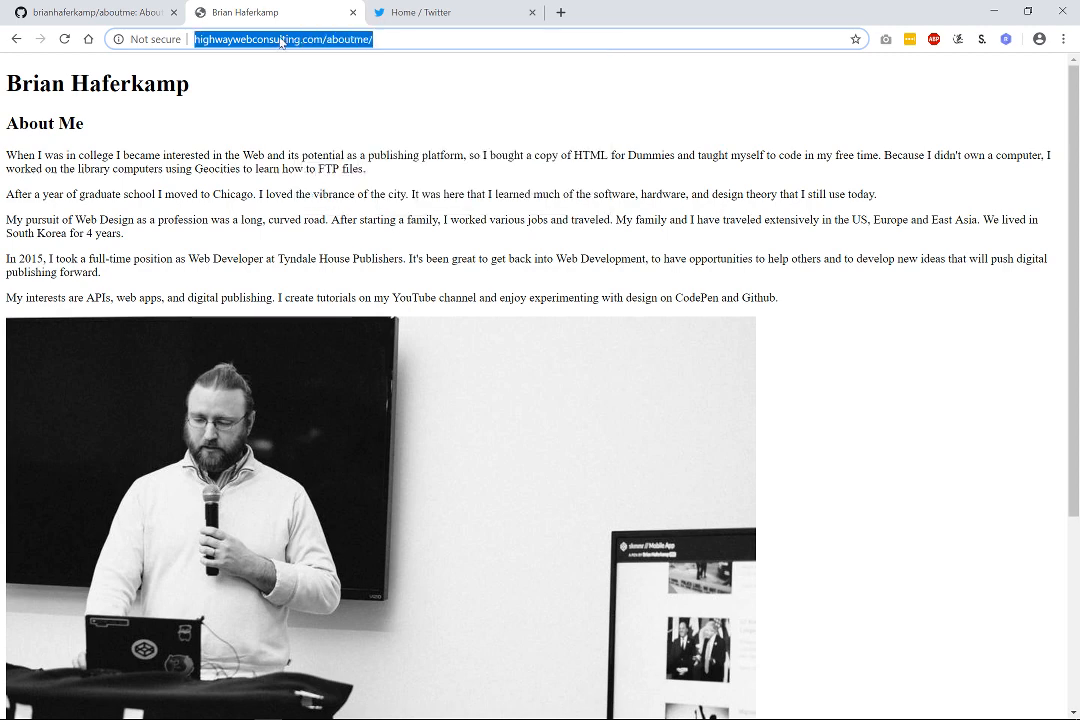
Tweet the highwaywebconsulting.com/aboutme/ link and open it from the posted tweet.
{"action": "left_click", "coordinate": [410, 12]}
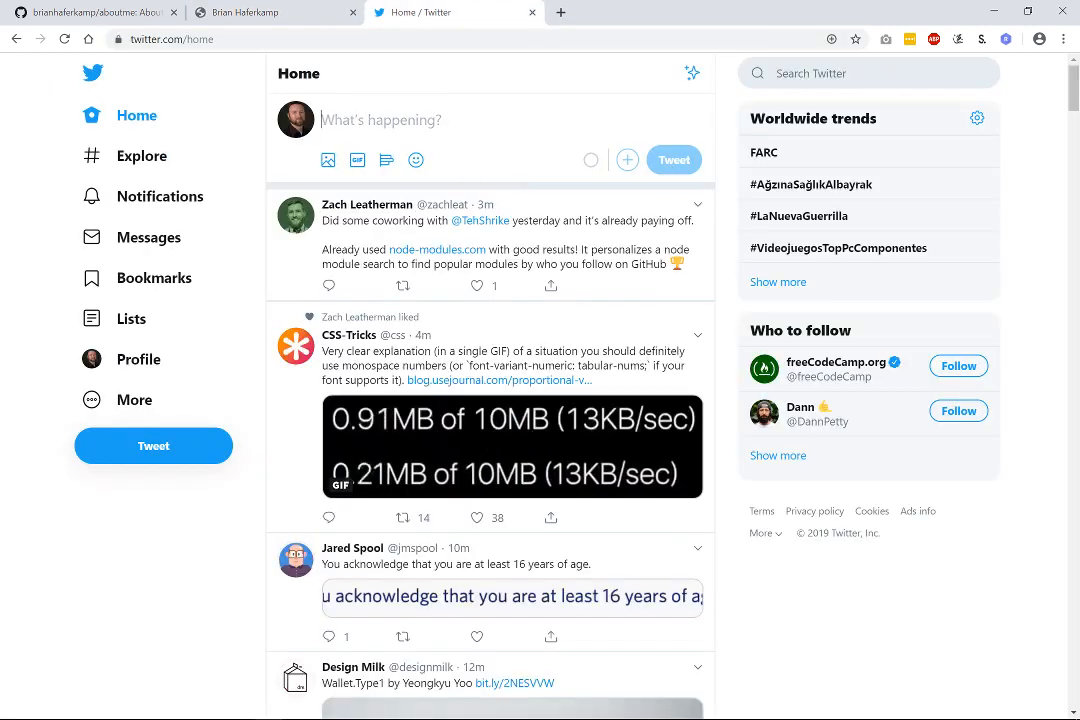
{"action": "key", "text": "ctrl+v"}
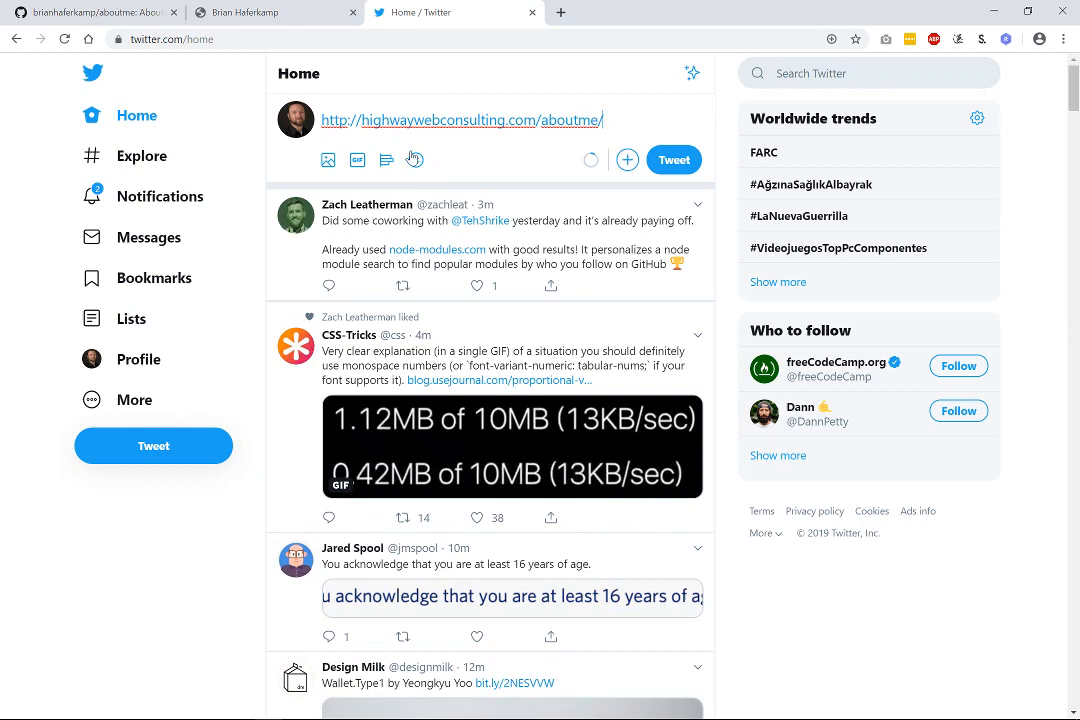
{"action": "left_click", "coordinate": [672, 160]}
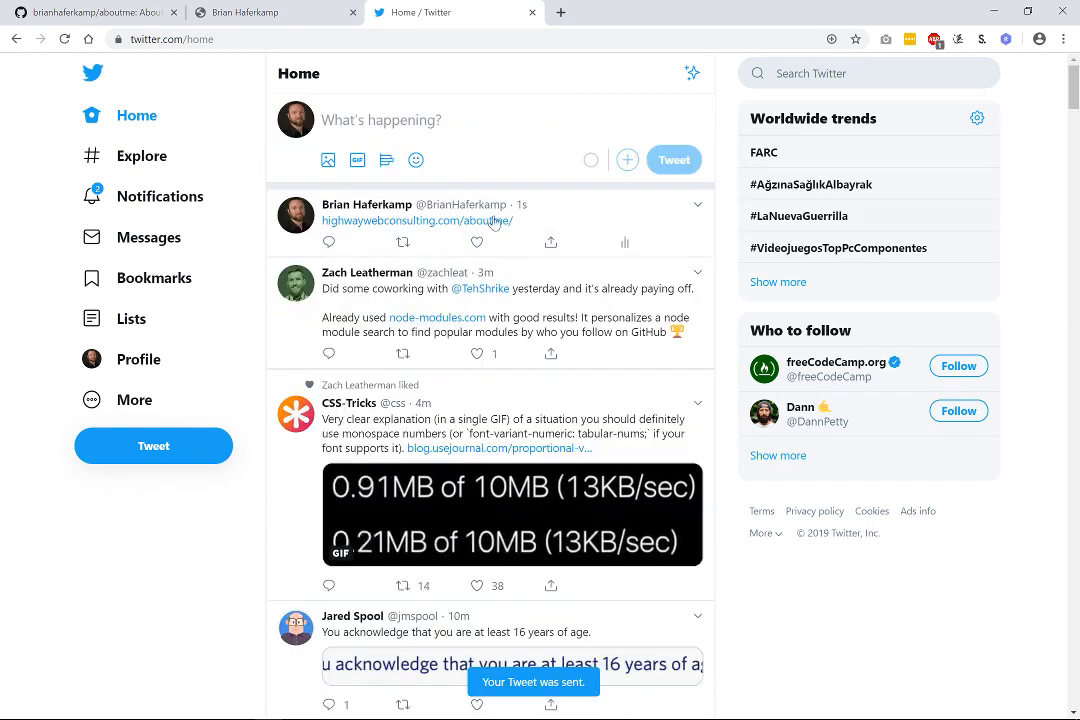
{"action": "left_click", "coordinate": [360, 221]}
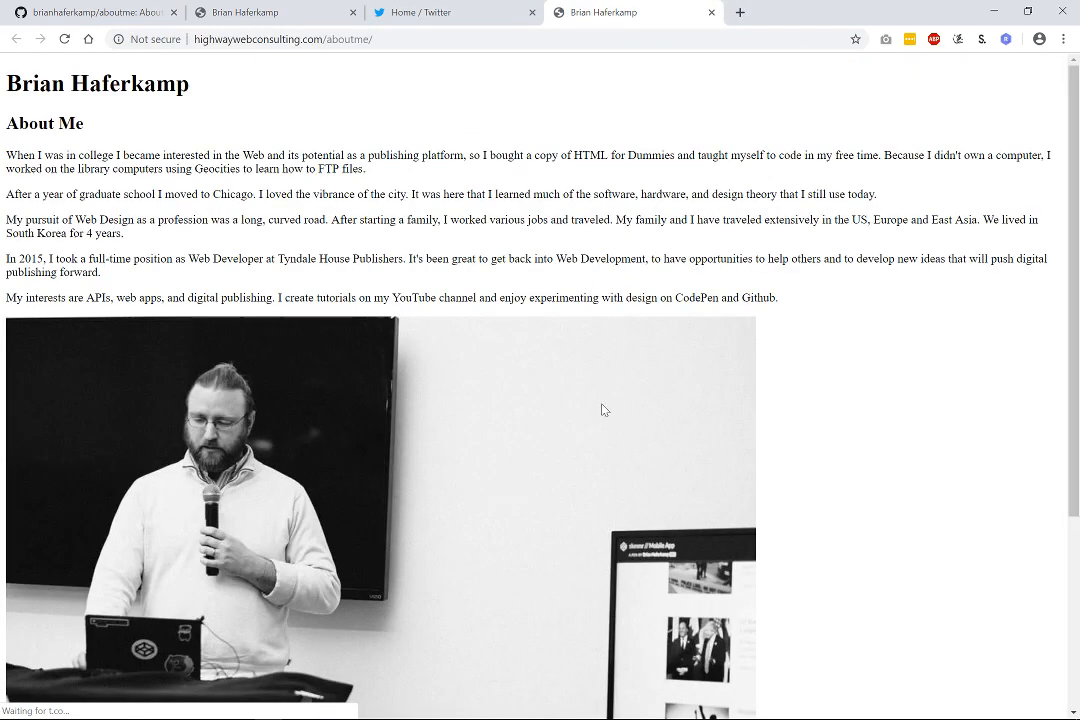